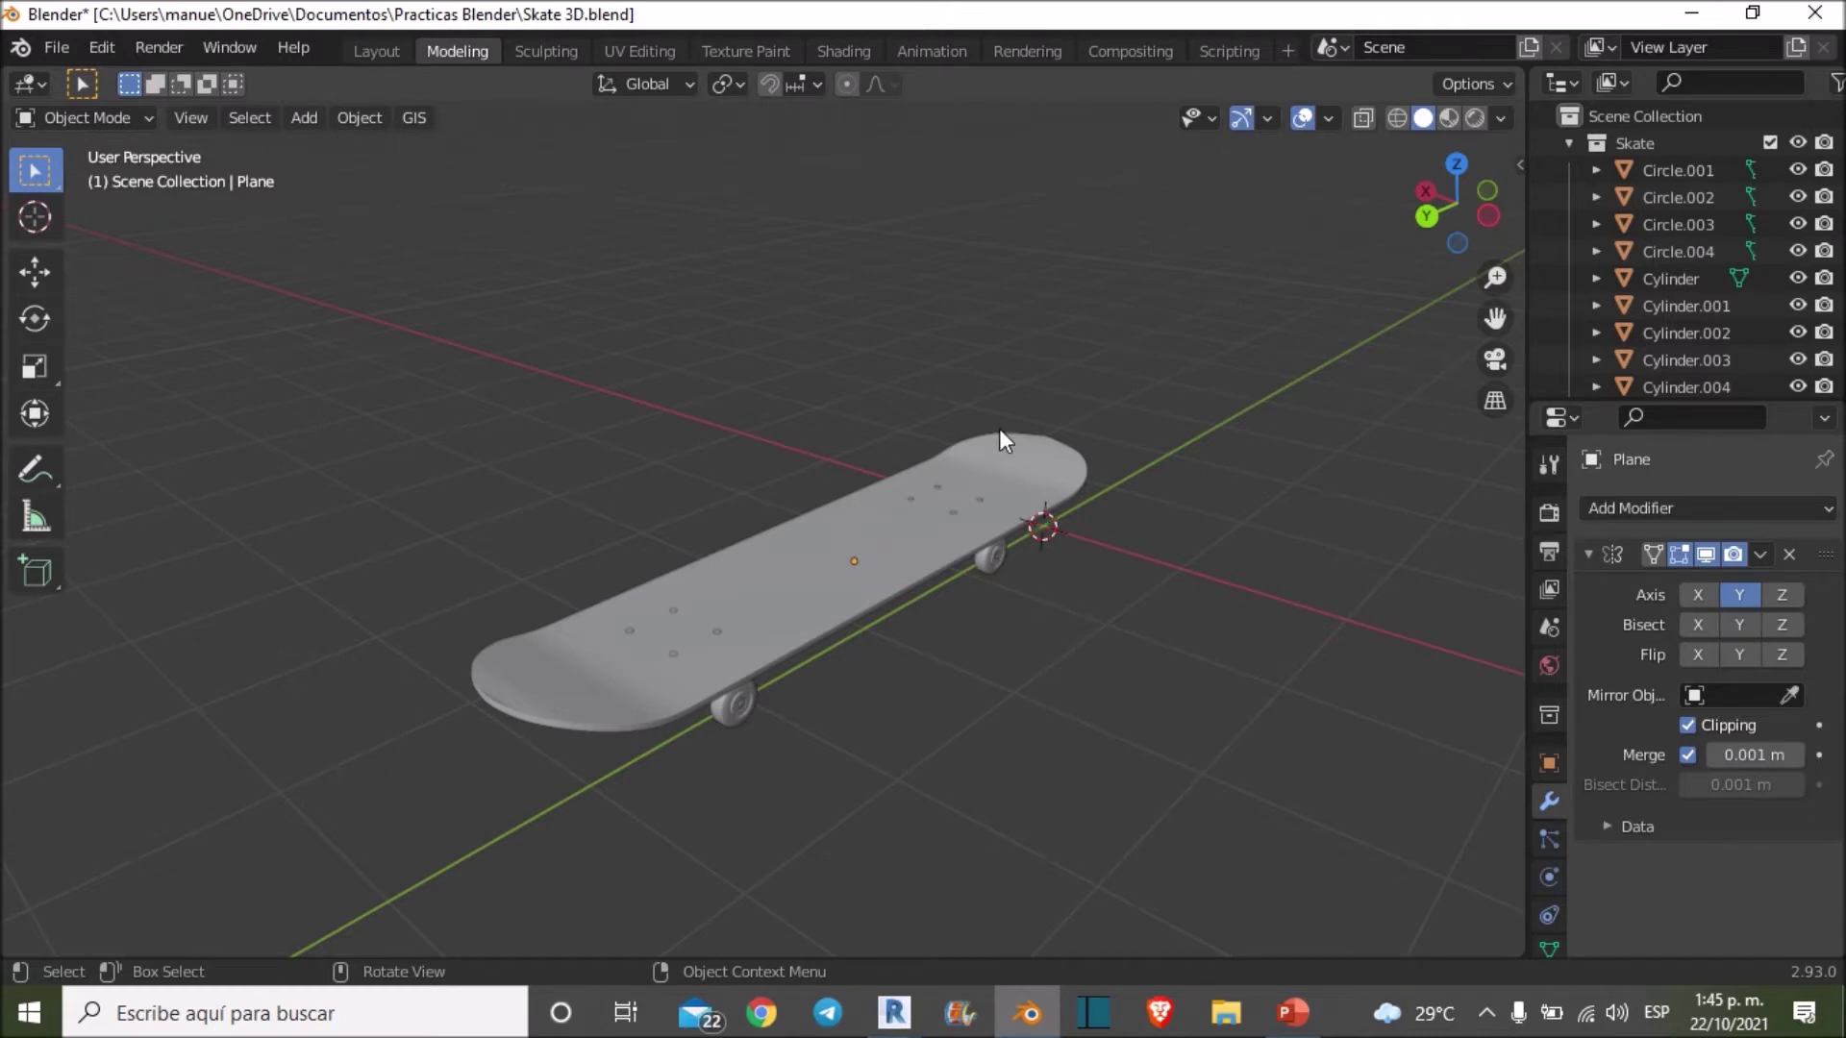
# Step: Search add-ons for 'autoca' and toggle the AutoCAD DXF import and export add-ons off and on
pyautogui.moveTo(1046, 596)
pyautogui.mouseDown(button='middle')
pyautogui.moveTo(1017, 544)
pyautogui.moveTo(1036, 568)
pyautogui.mouseUp(button='middle')
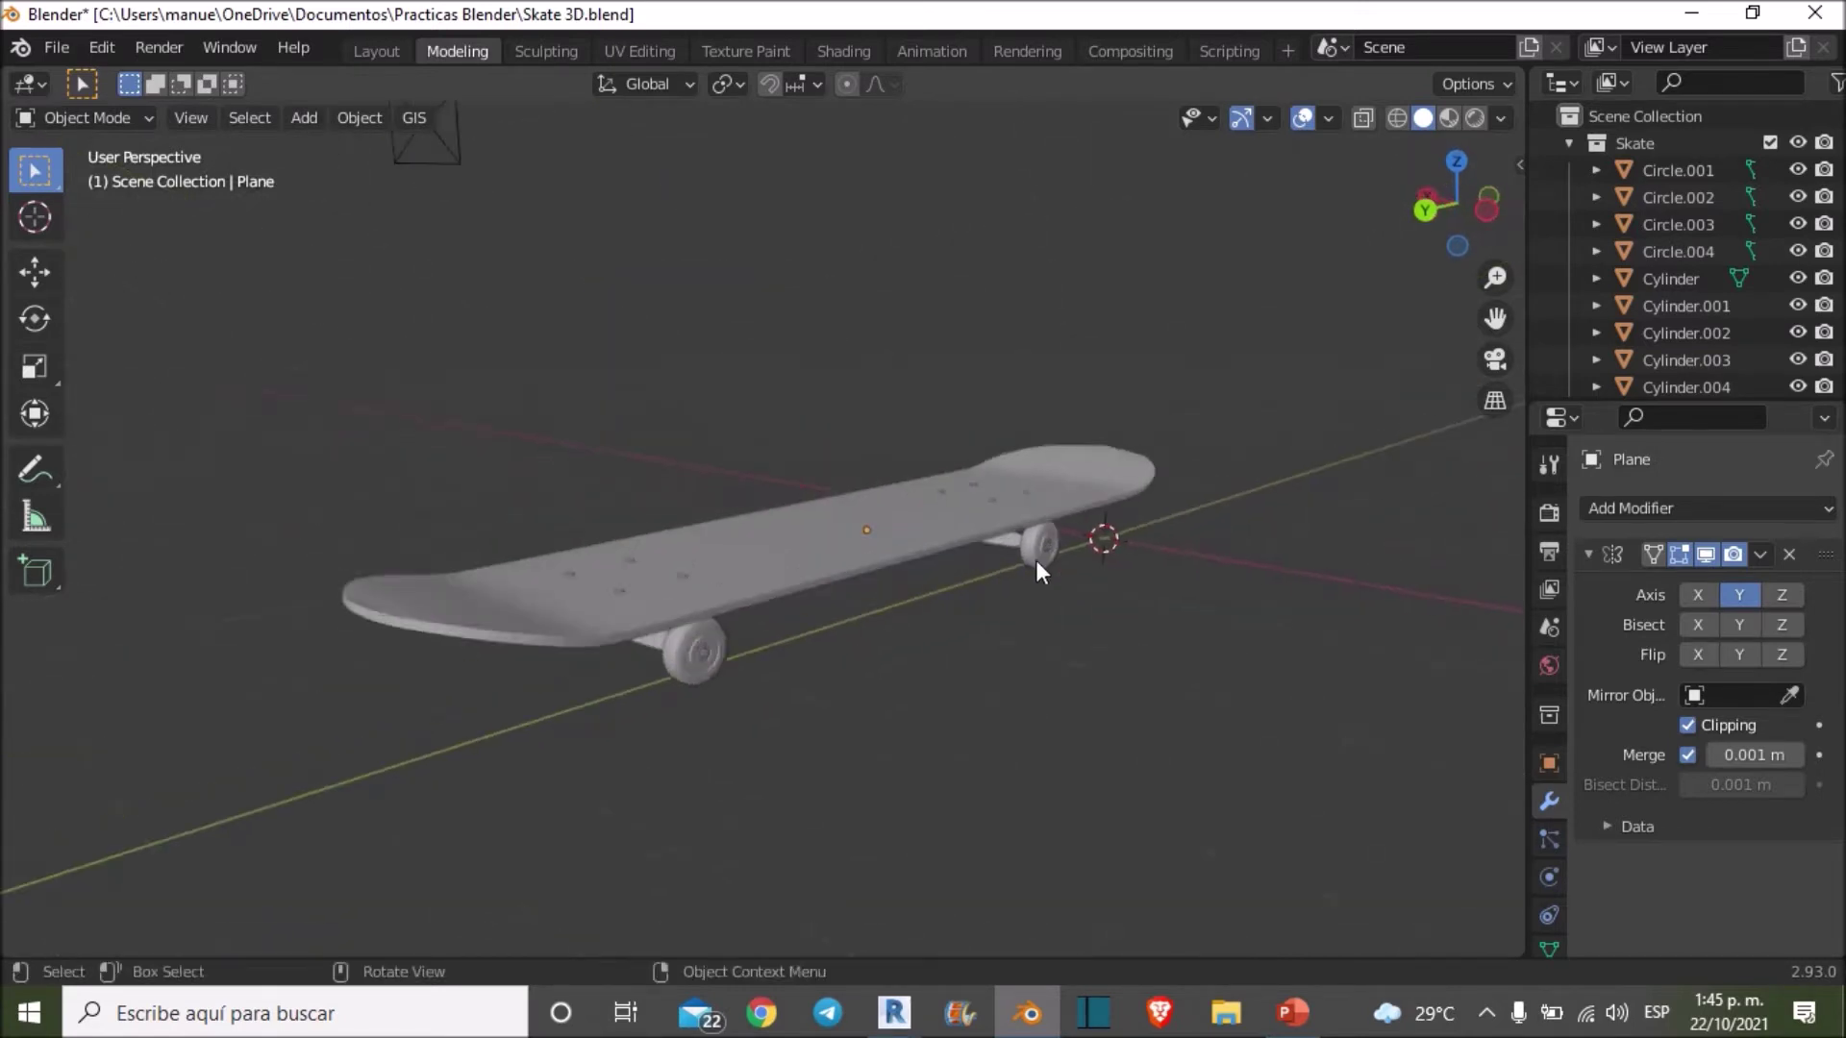
pyautogui.click(99, 53)
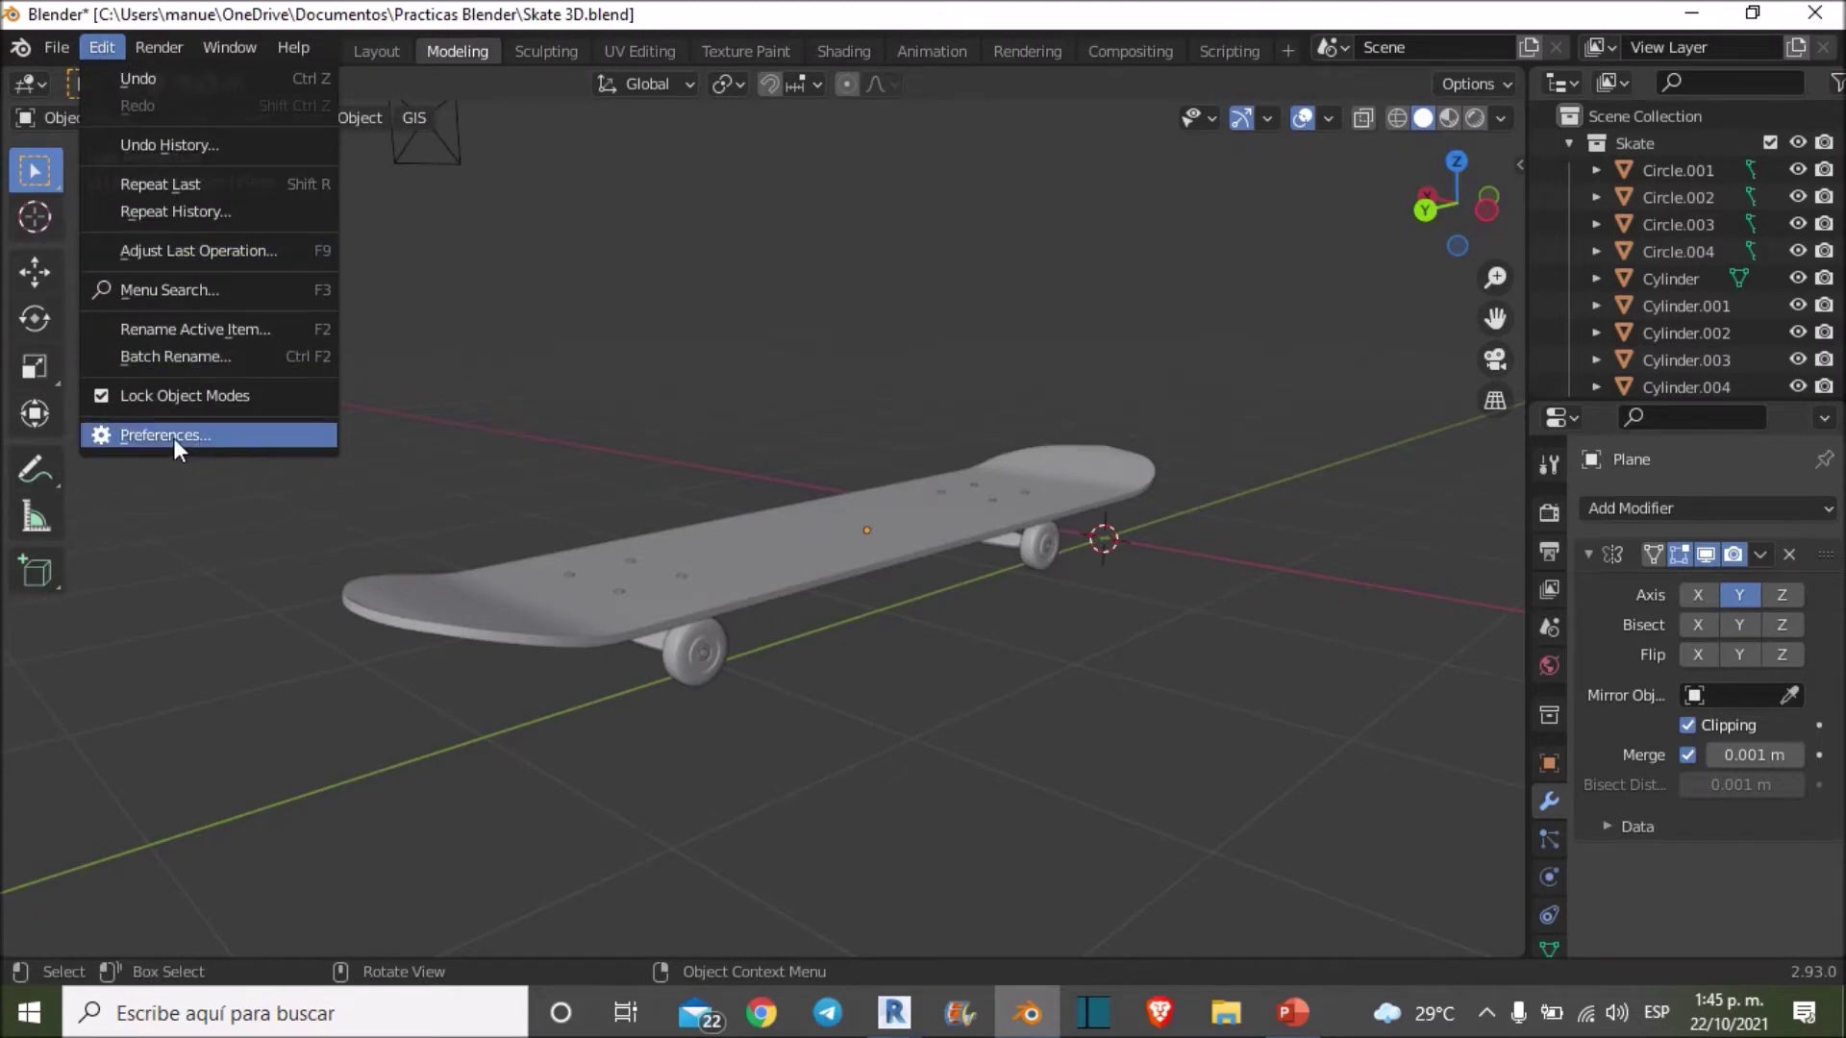
pyautogui.click(173, 437)
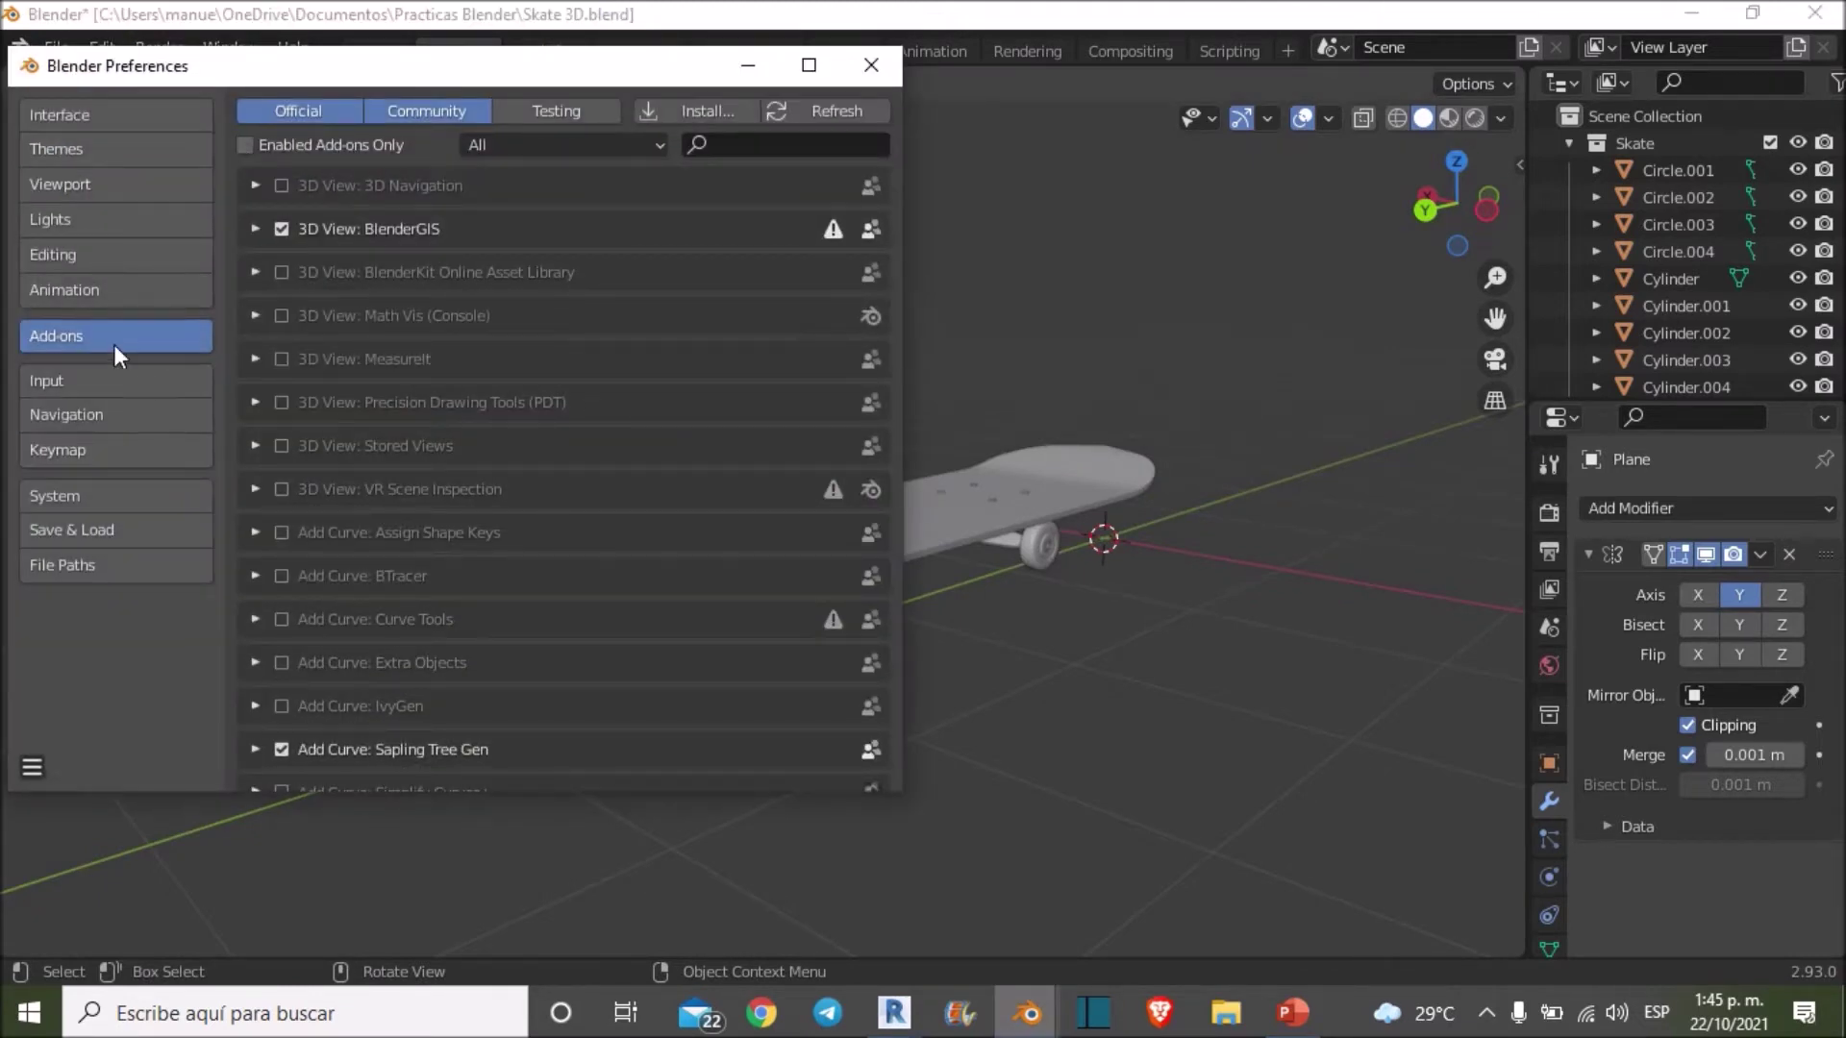
pyautogui.click(767, 144)
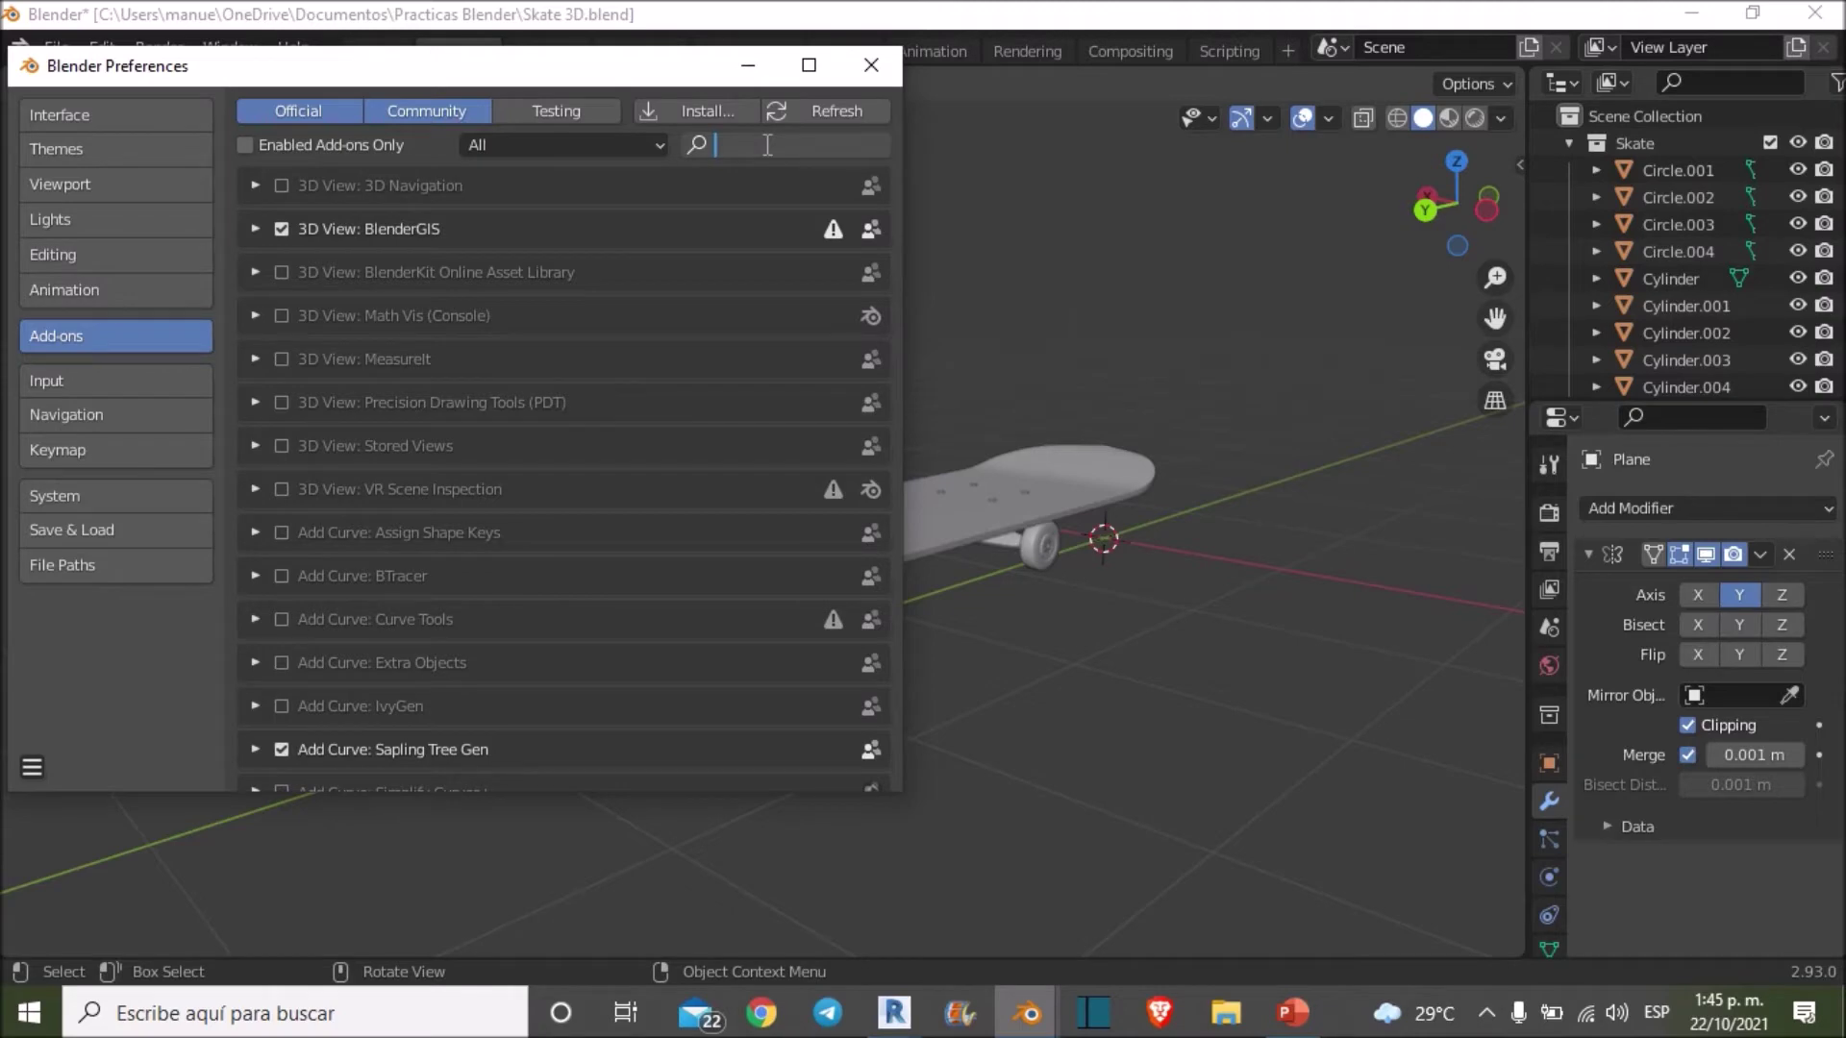
pyautogui.write('autoc')
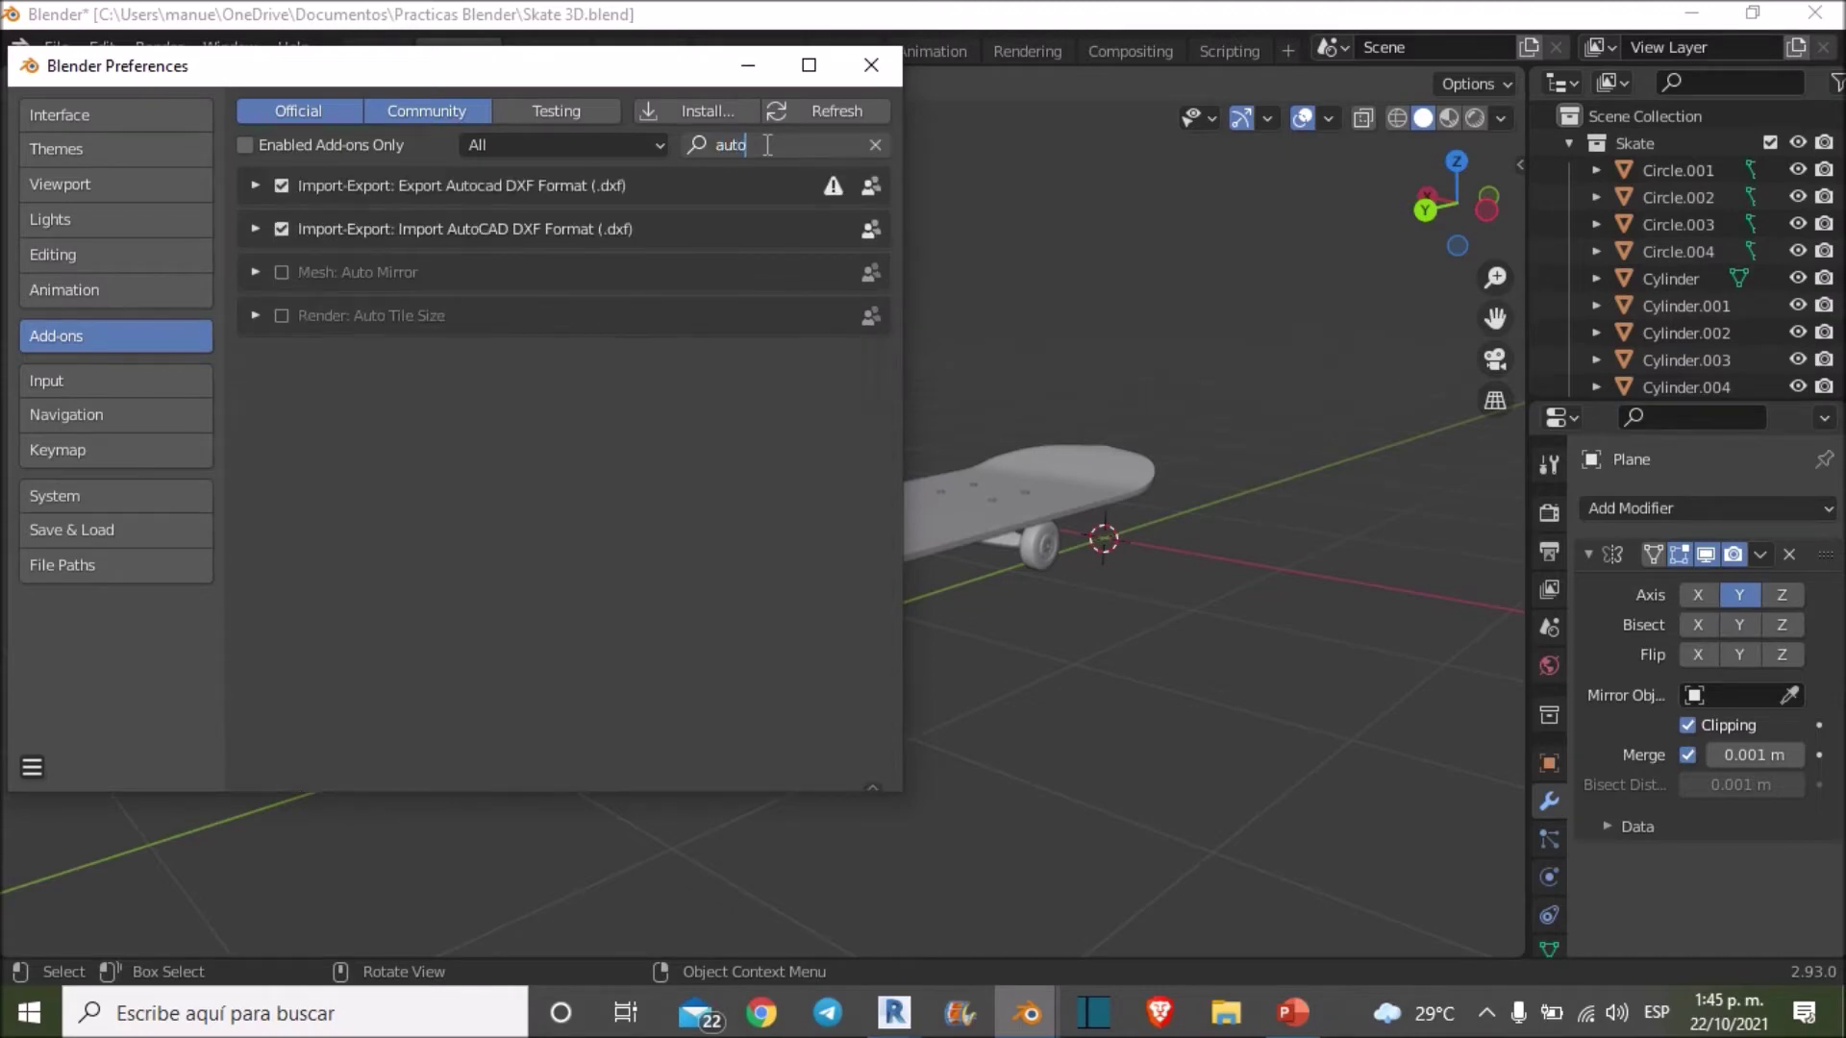
pyautogui.write('ad')
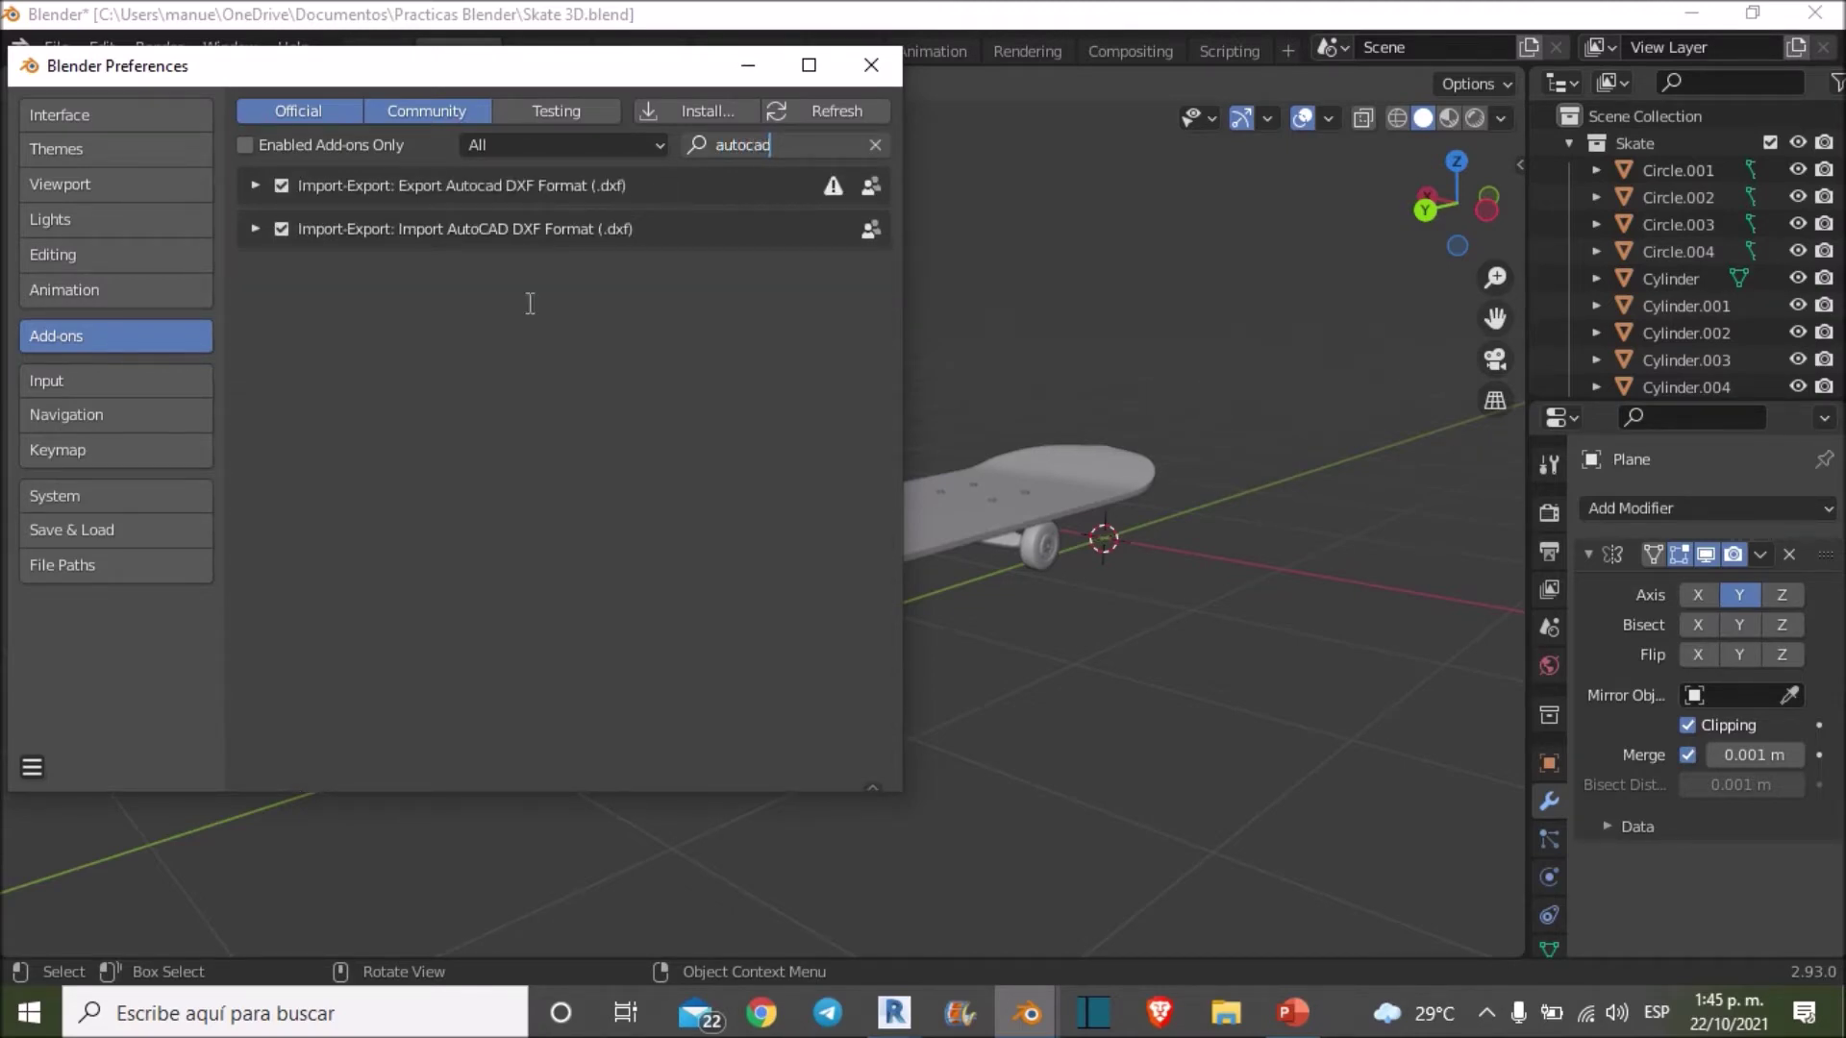
pyautogui.press('Return')
pyautogui.click(285, 231)
pyautogui.click(280, 187)
pyautogui.click(282, 231)
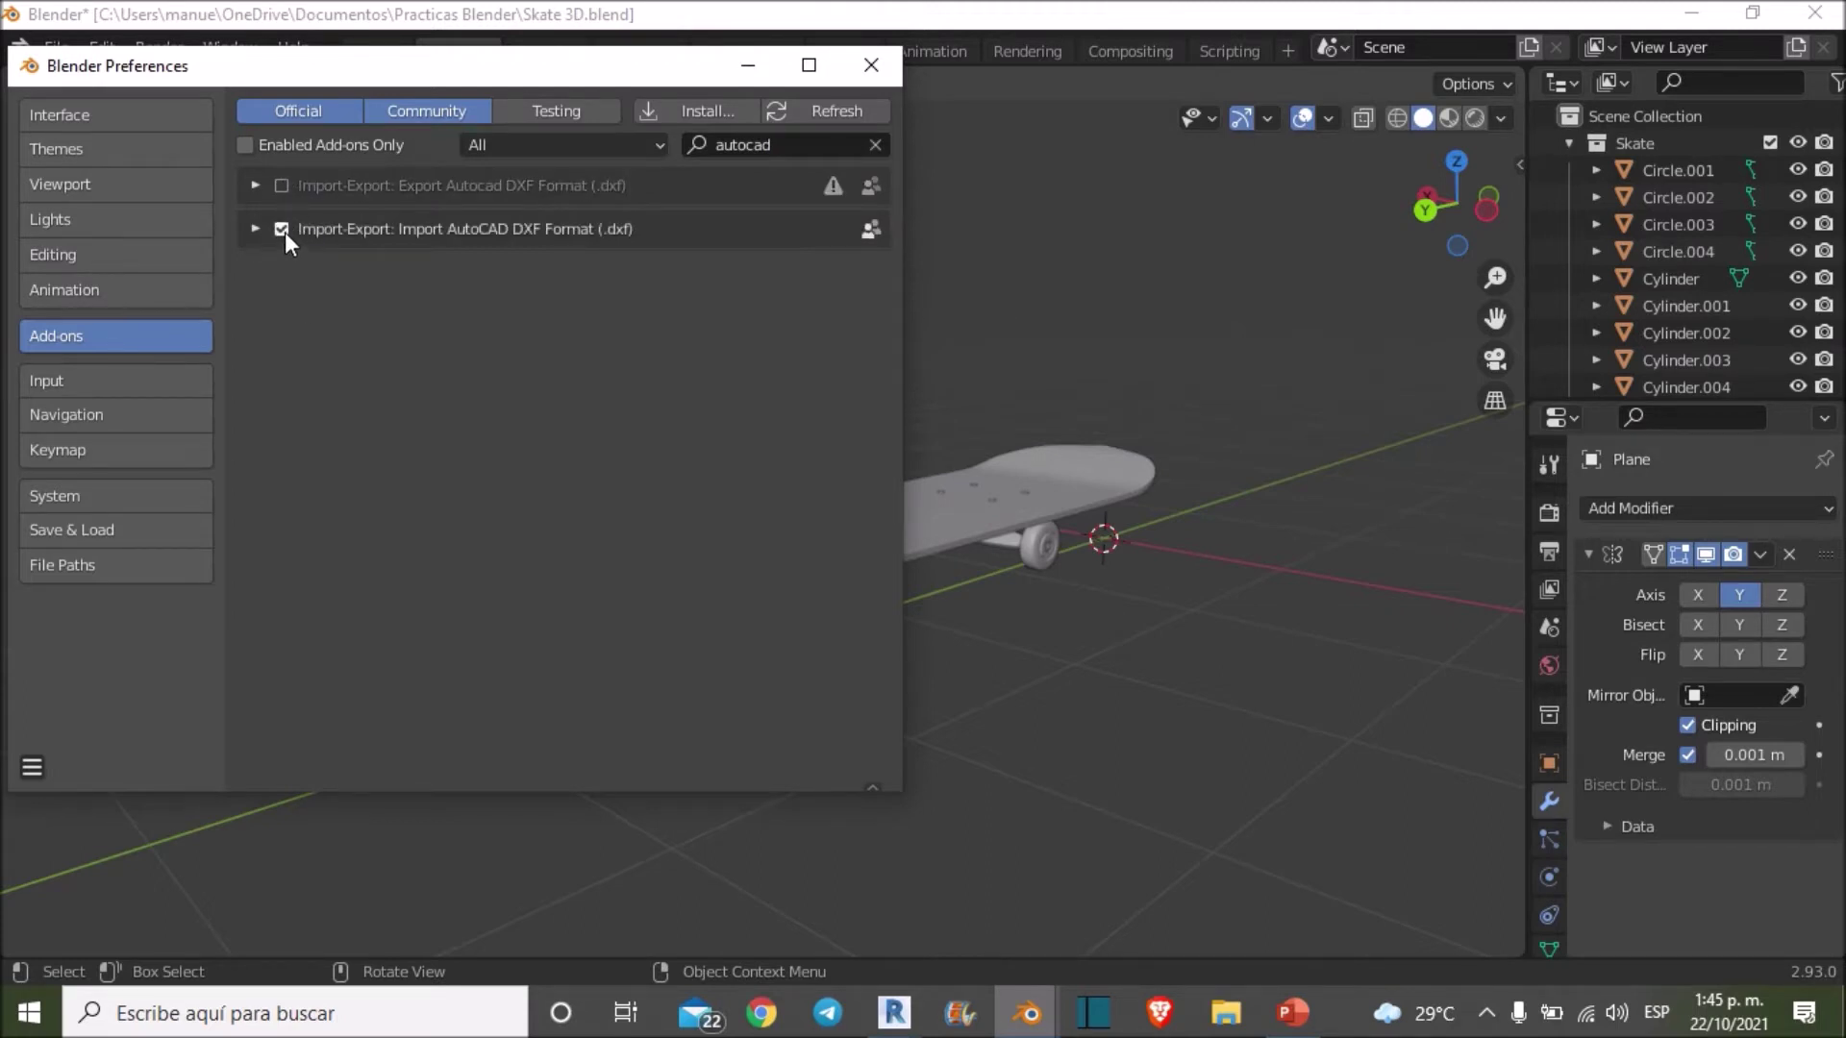
pyautogui.click(280, 186)
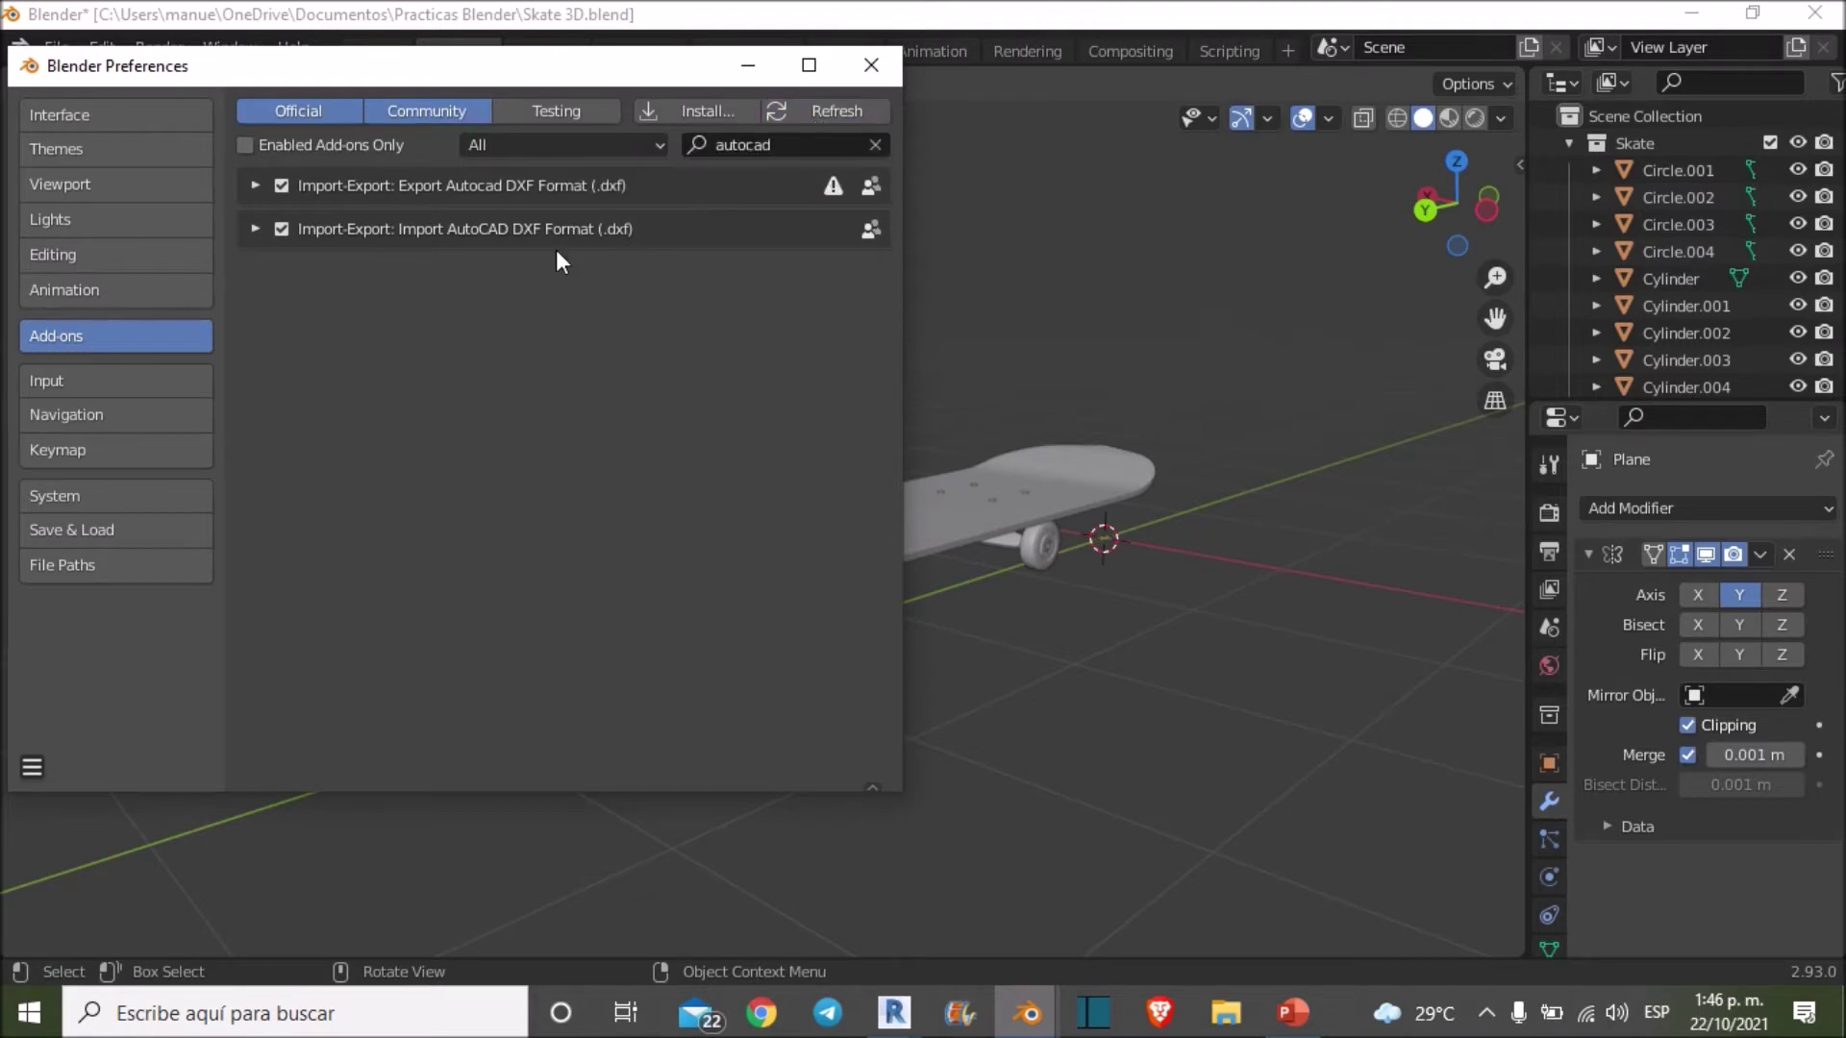
pyautogui.click(871, 65)
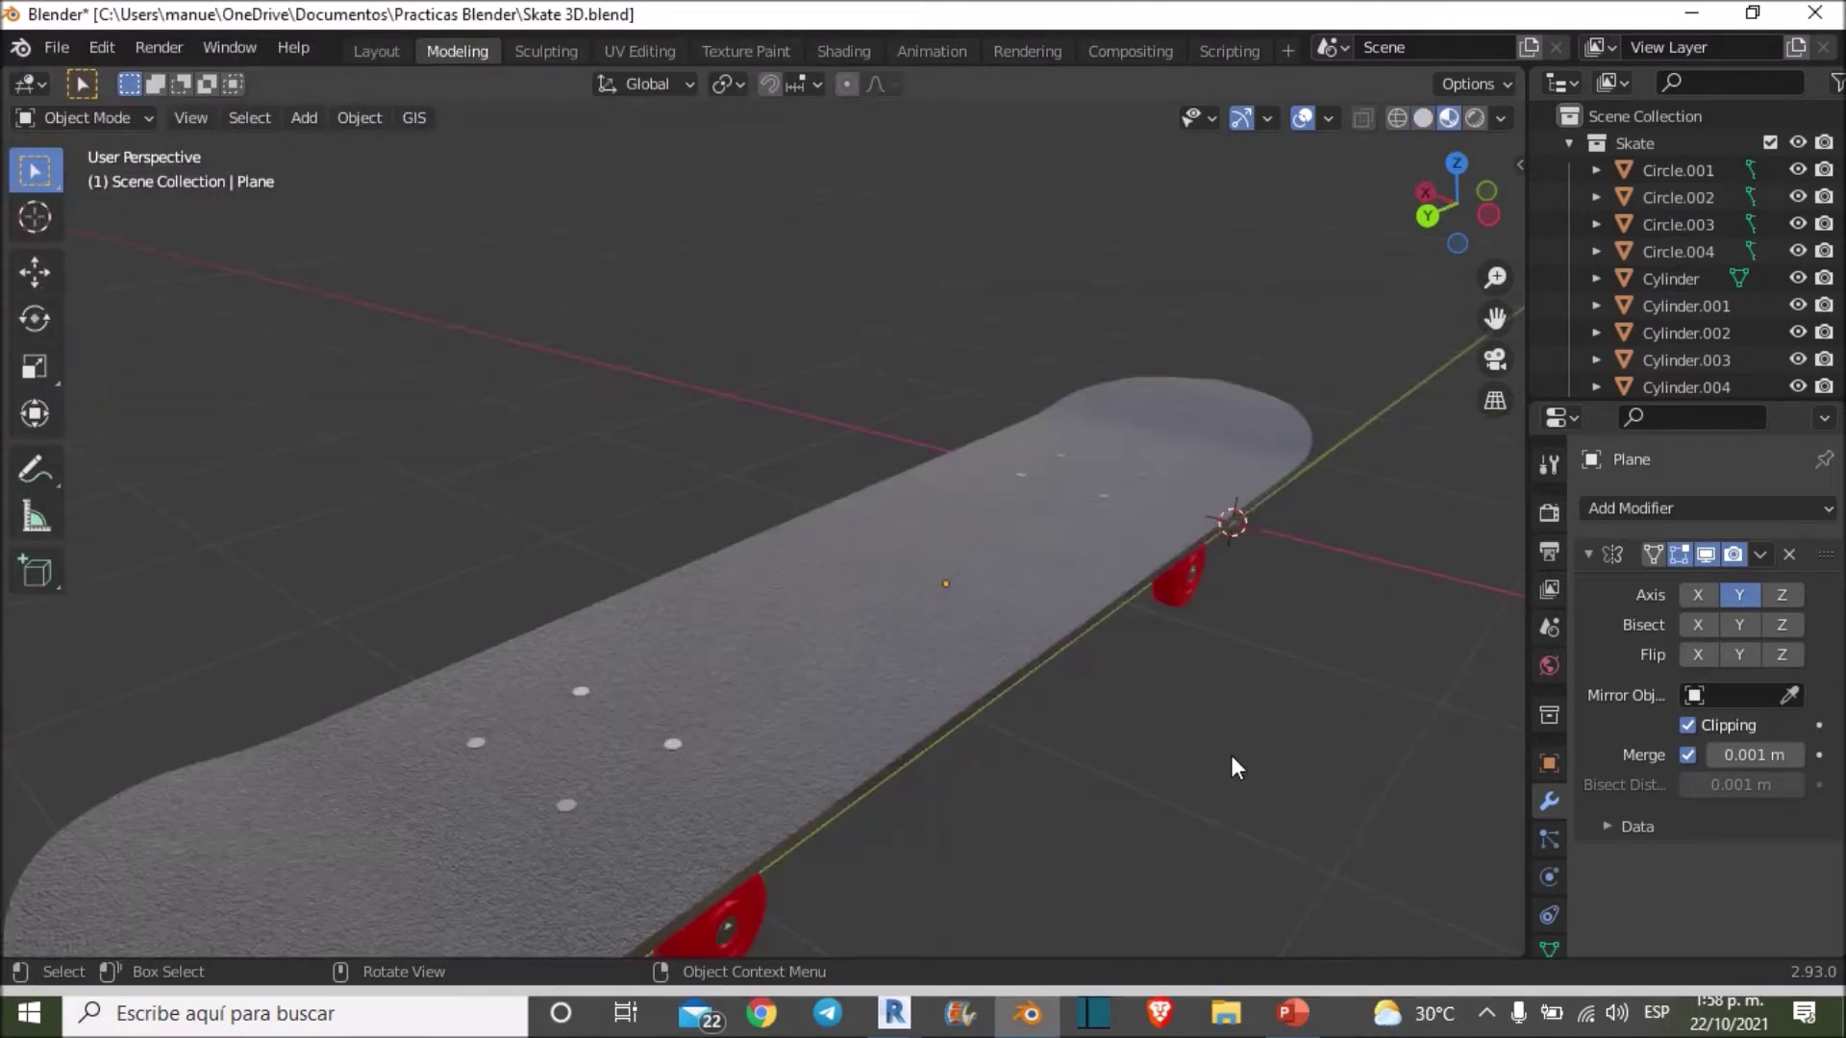
# Step: Select the skateboard deck on its own
pyautogui.scroll(-3, 1231, 754)
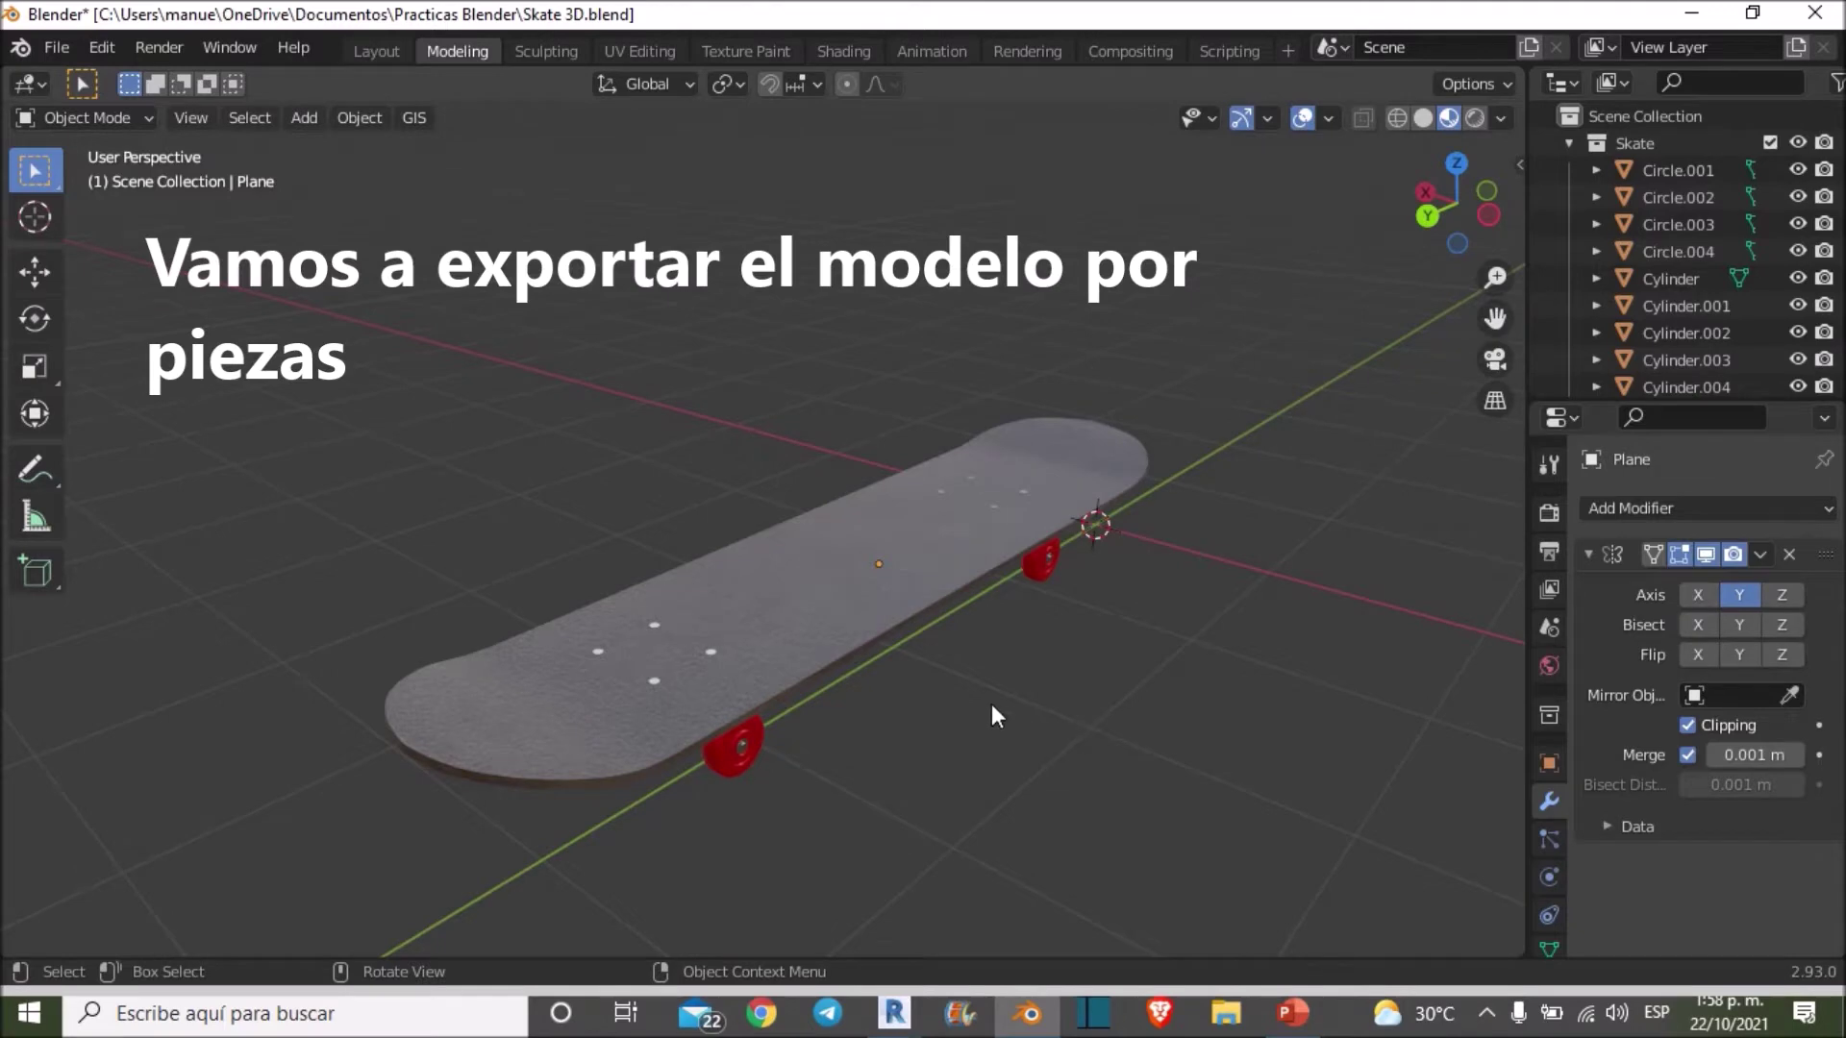
pyautogui.scroll(1, 991, 704)
pyautogui.click(883, 673)
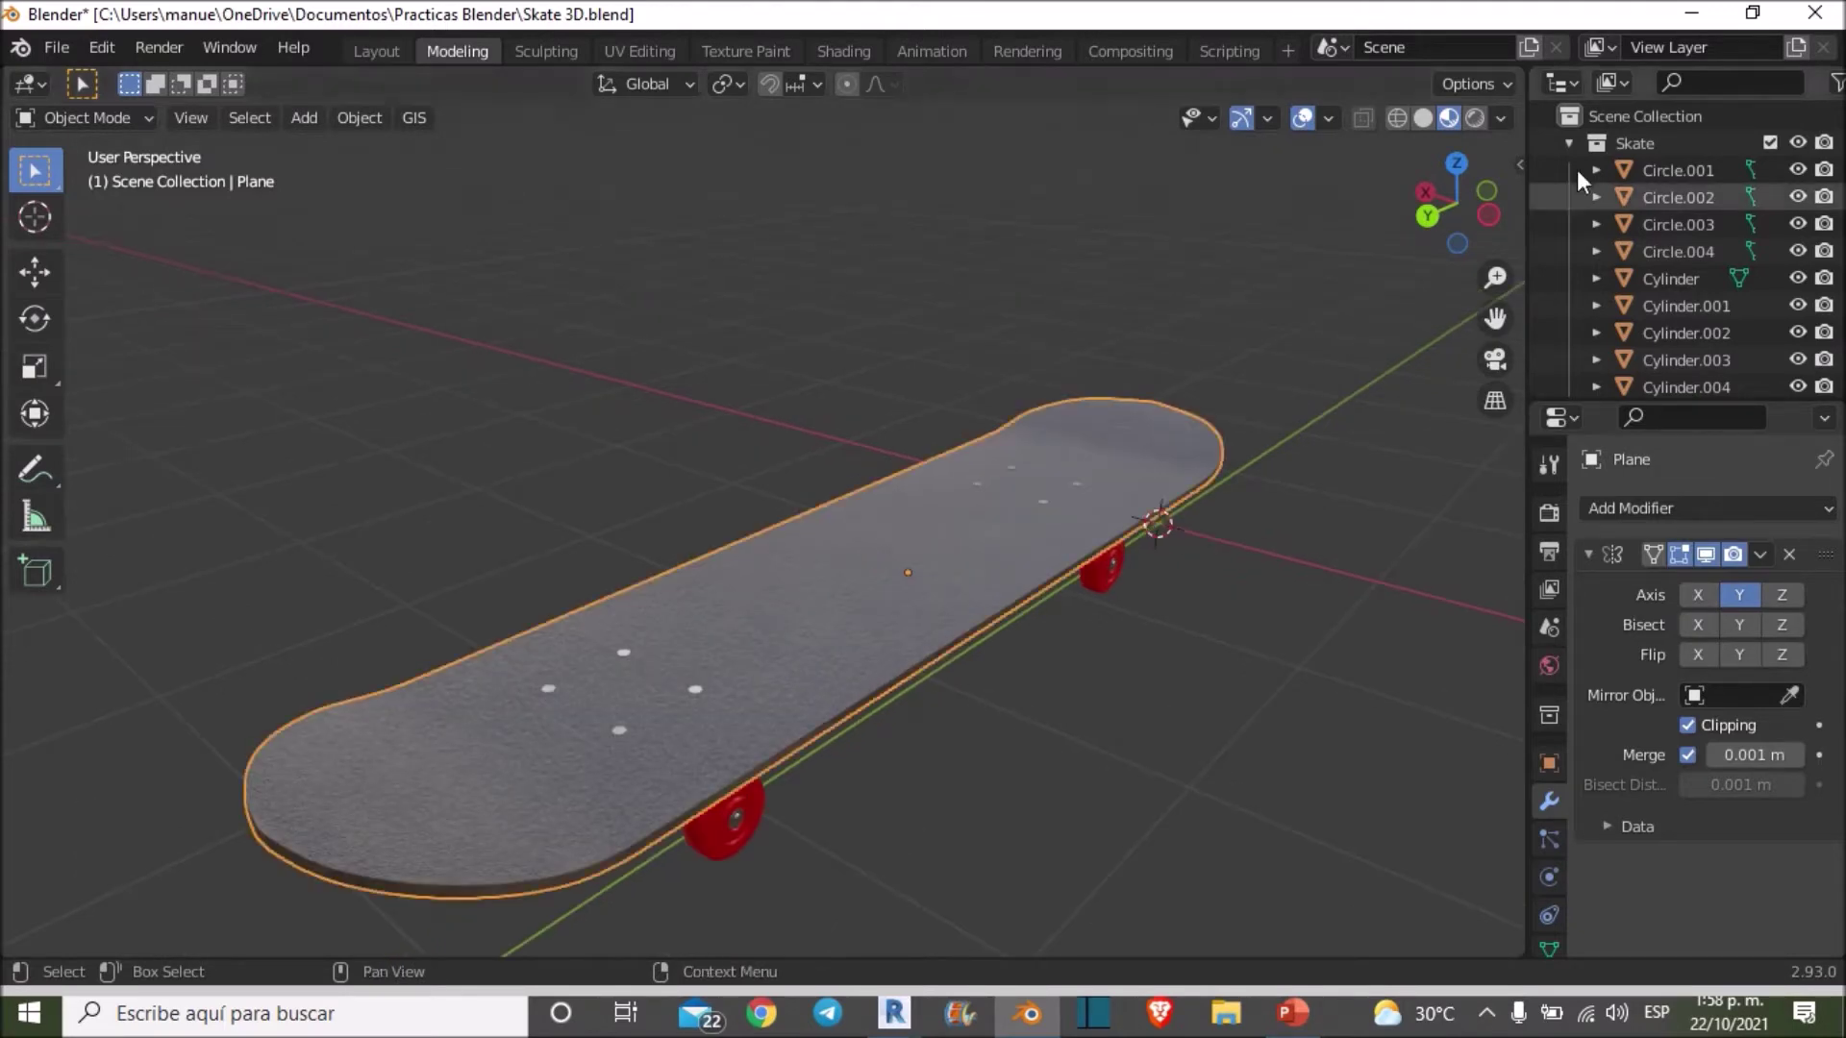
pyautogui.moveTo(1342, 400)
pyautogui.mouseDown(button='middle')
pyautogui.moveTo(1325, 340)
pyautogui.moveTo(1342, 286)
pyautogui.moveTo(1333, 371)
pyautogui.mouseUp(button='middle')
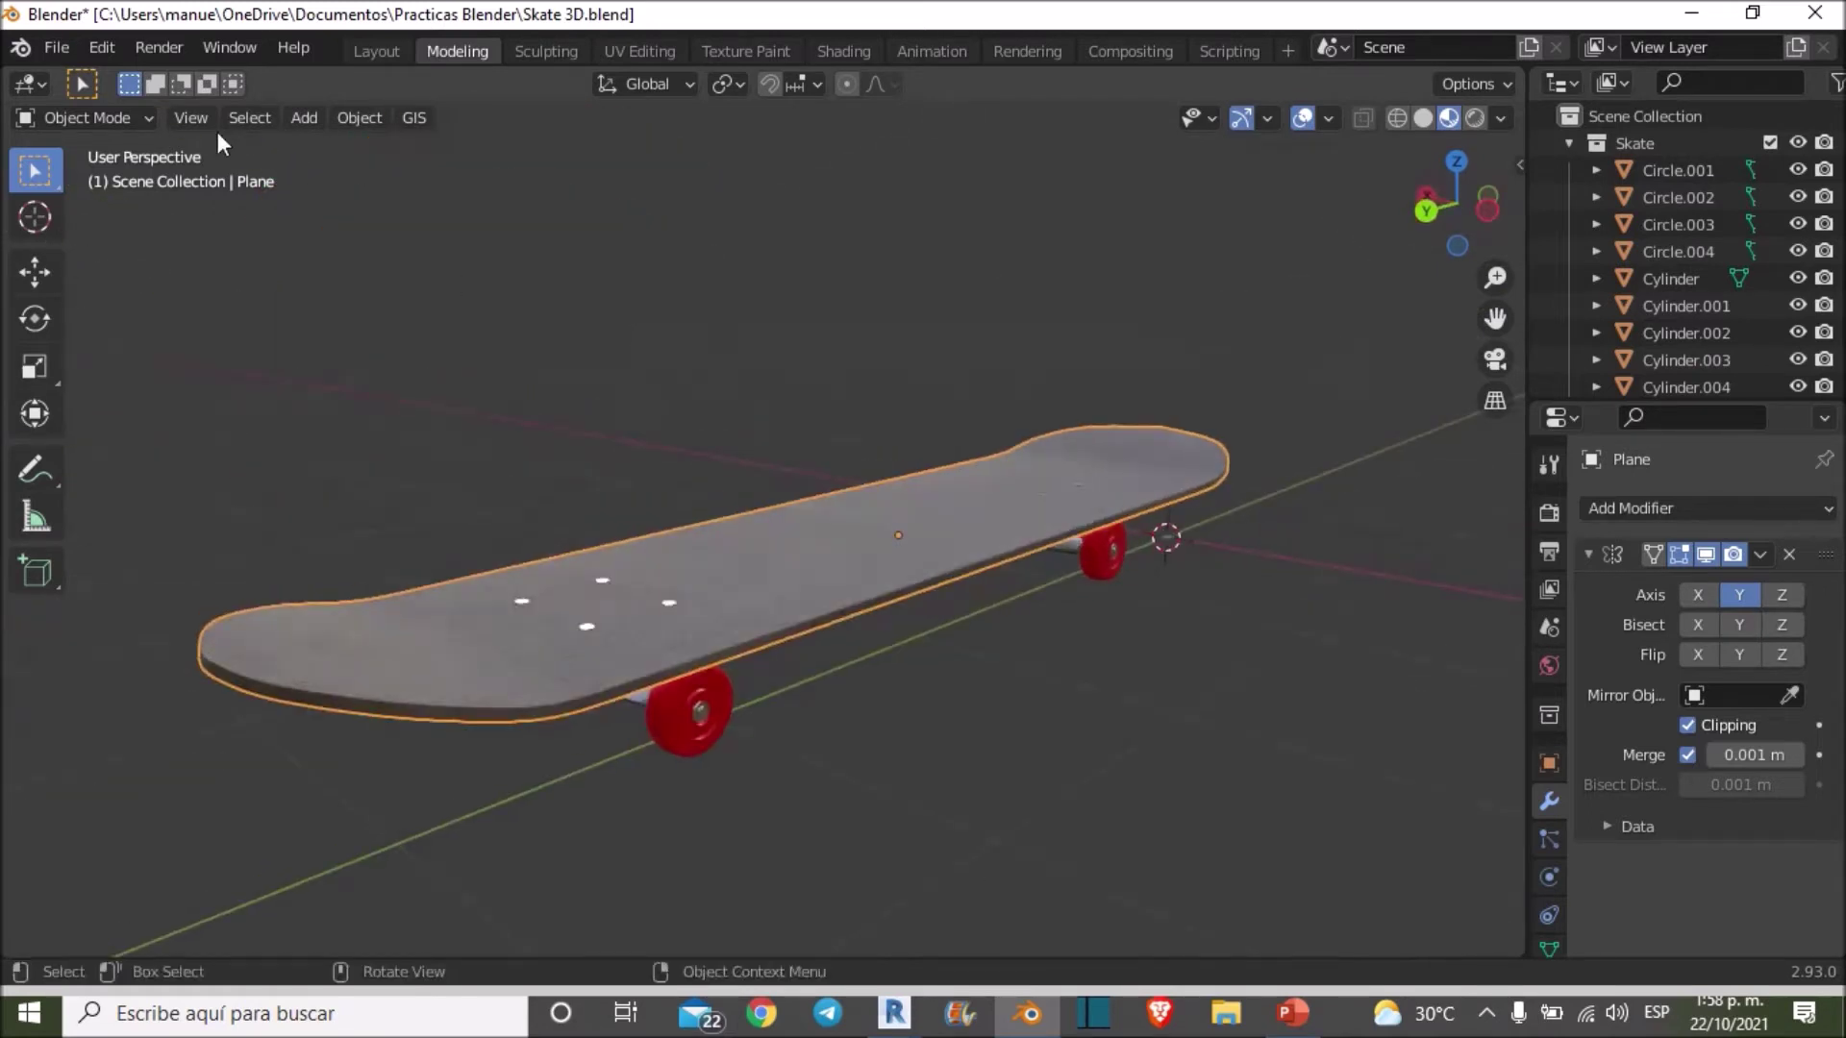
# Step: Export the selected deck as an AutoCAD DXF file named Base
pyautogui.click(72, 54)
pyautogui.moveTo(98, 441)
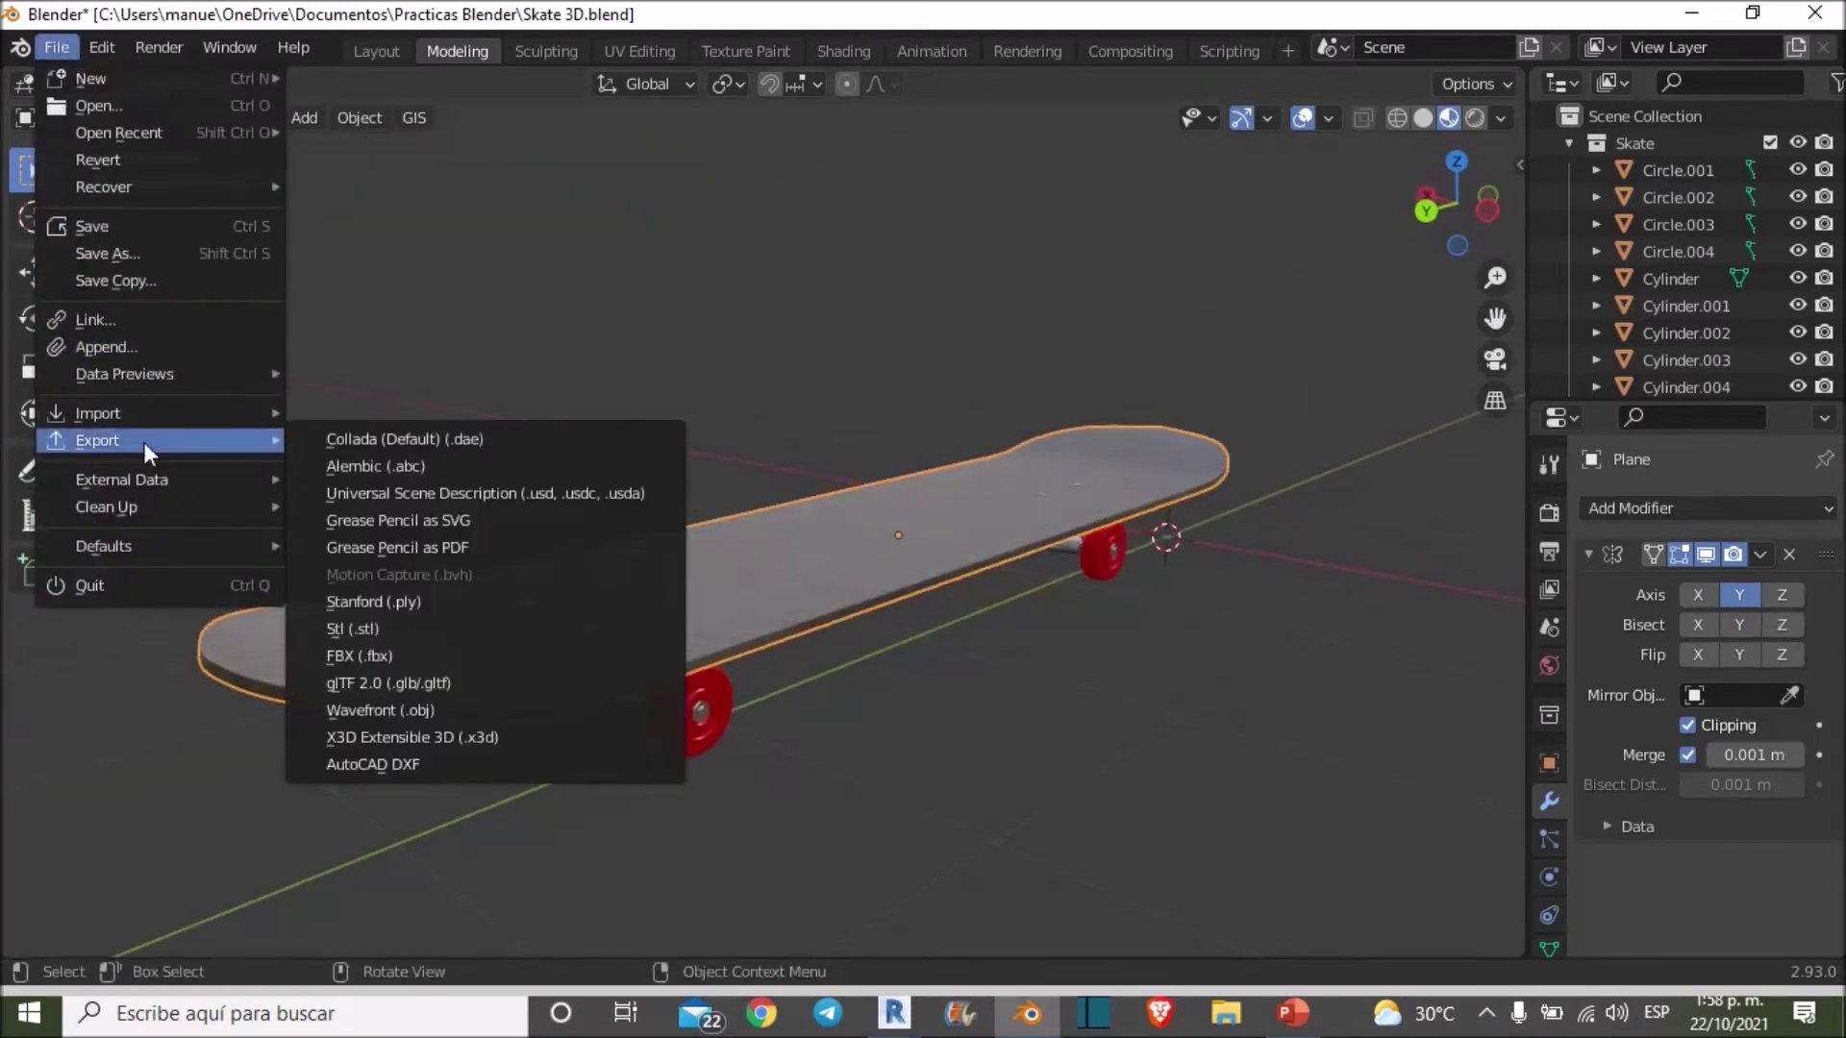
pyautogui.click(408, 769)
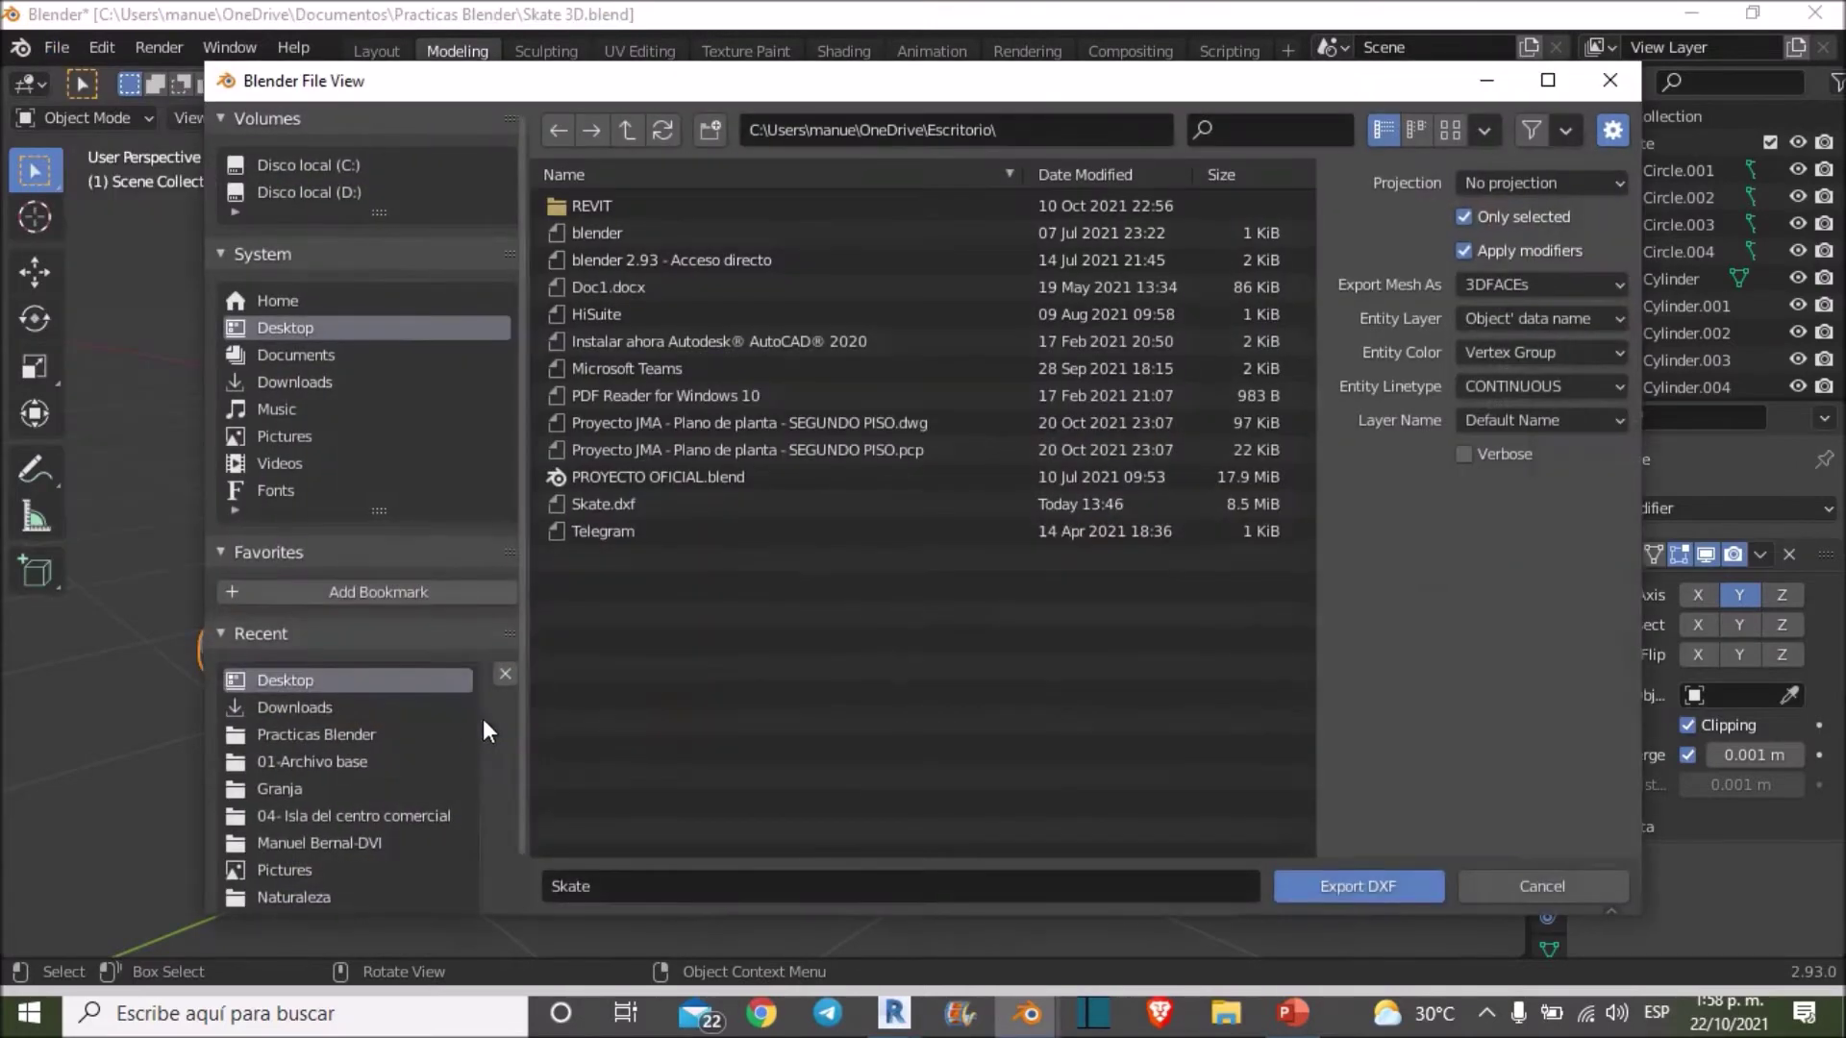
pyautogui.click(674, 891)
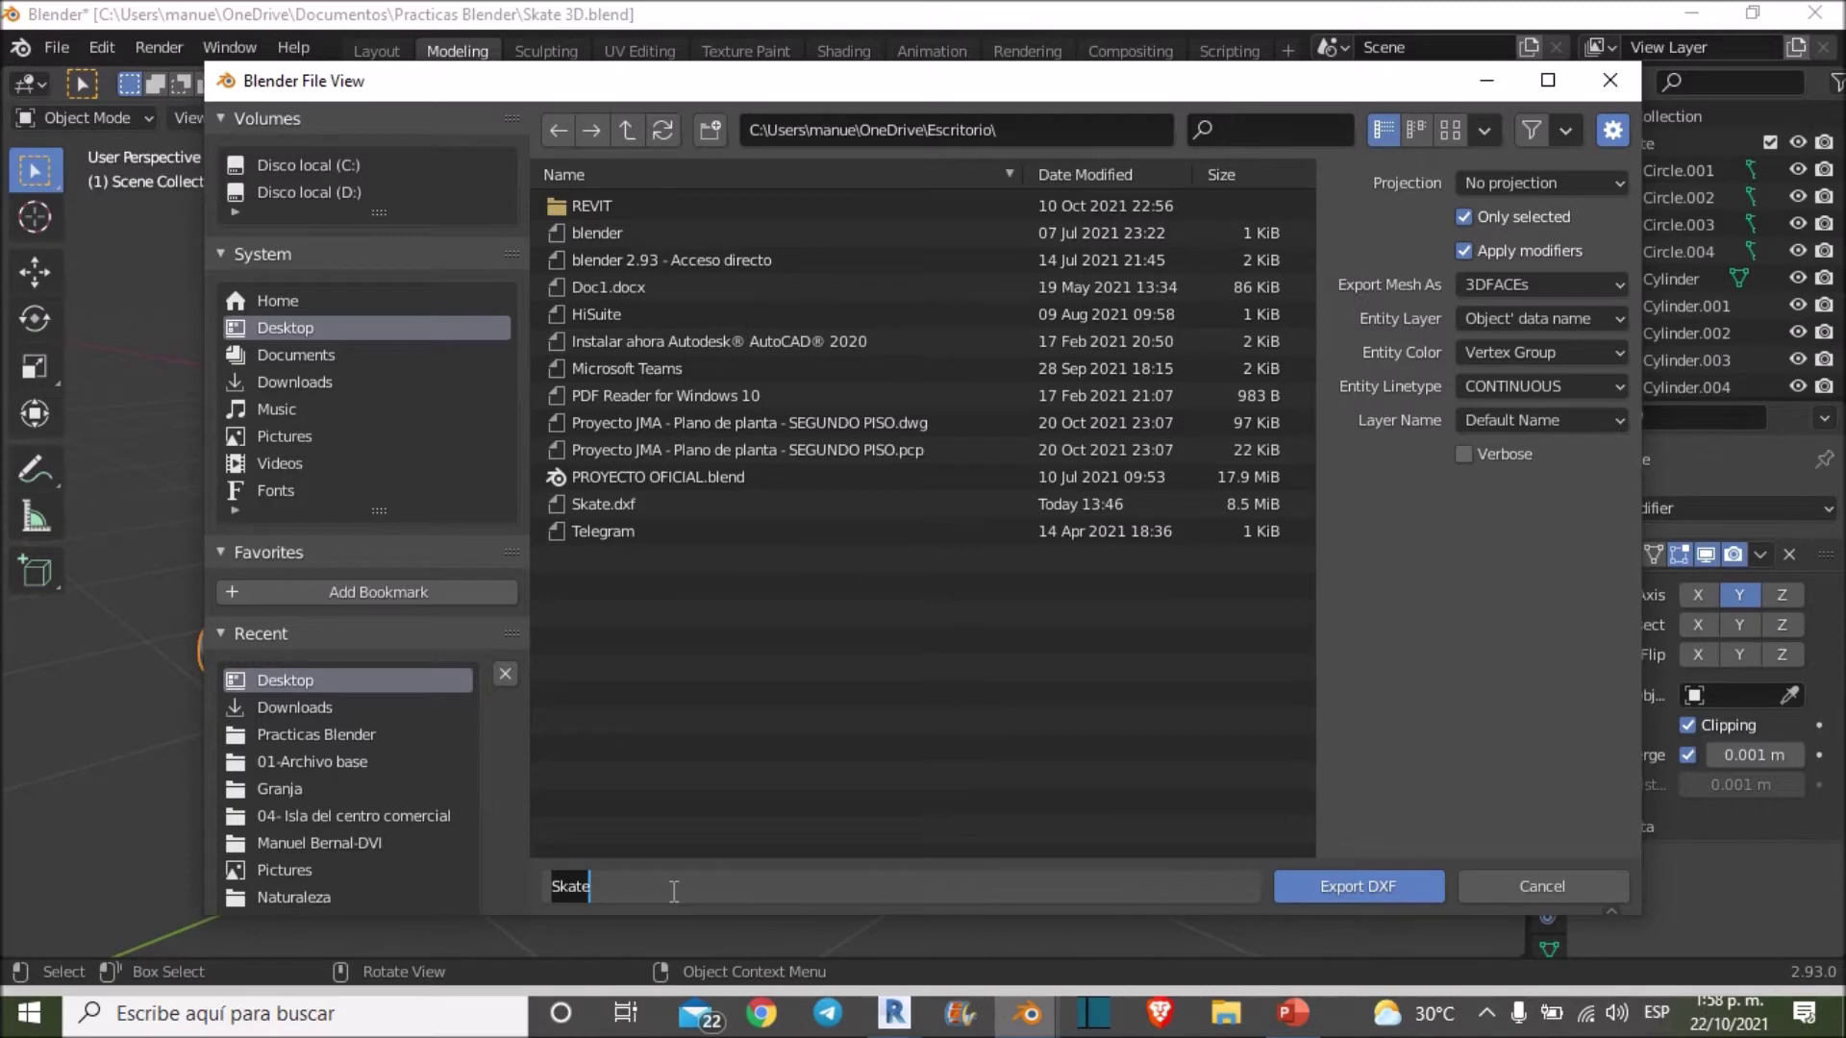
pyautogui.write('B')
pyautogui.press('BackSpace')
pyautogui.write('e')
pyautogui.click(1330, 888)
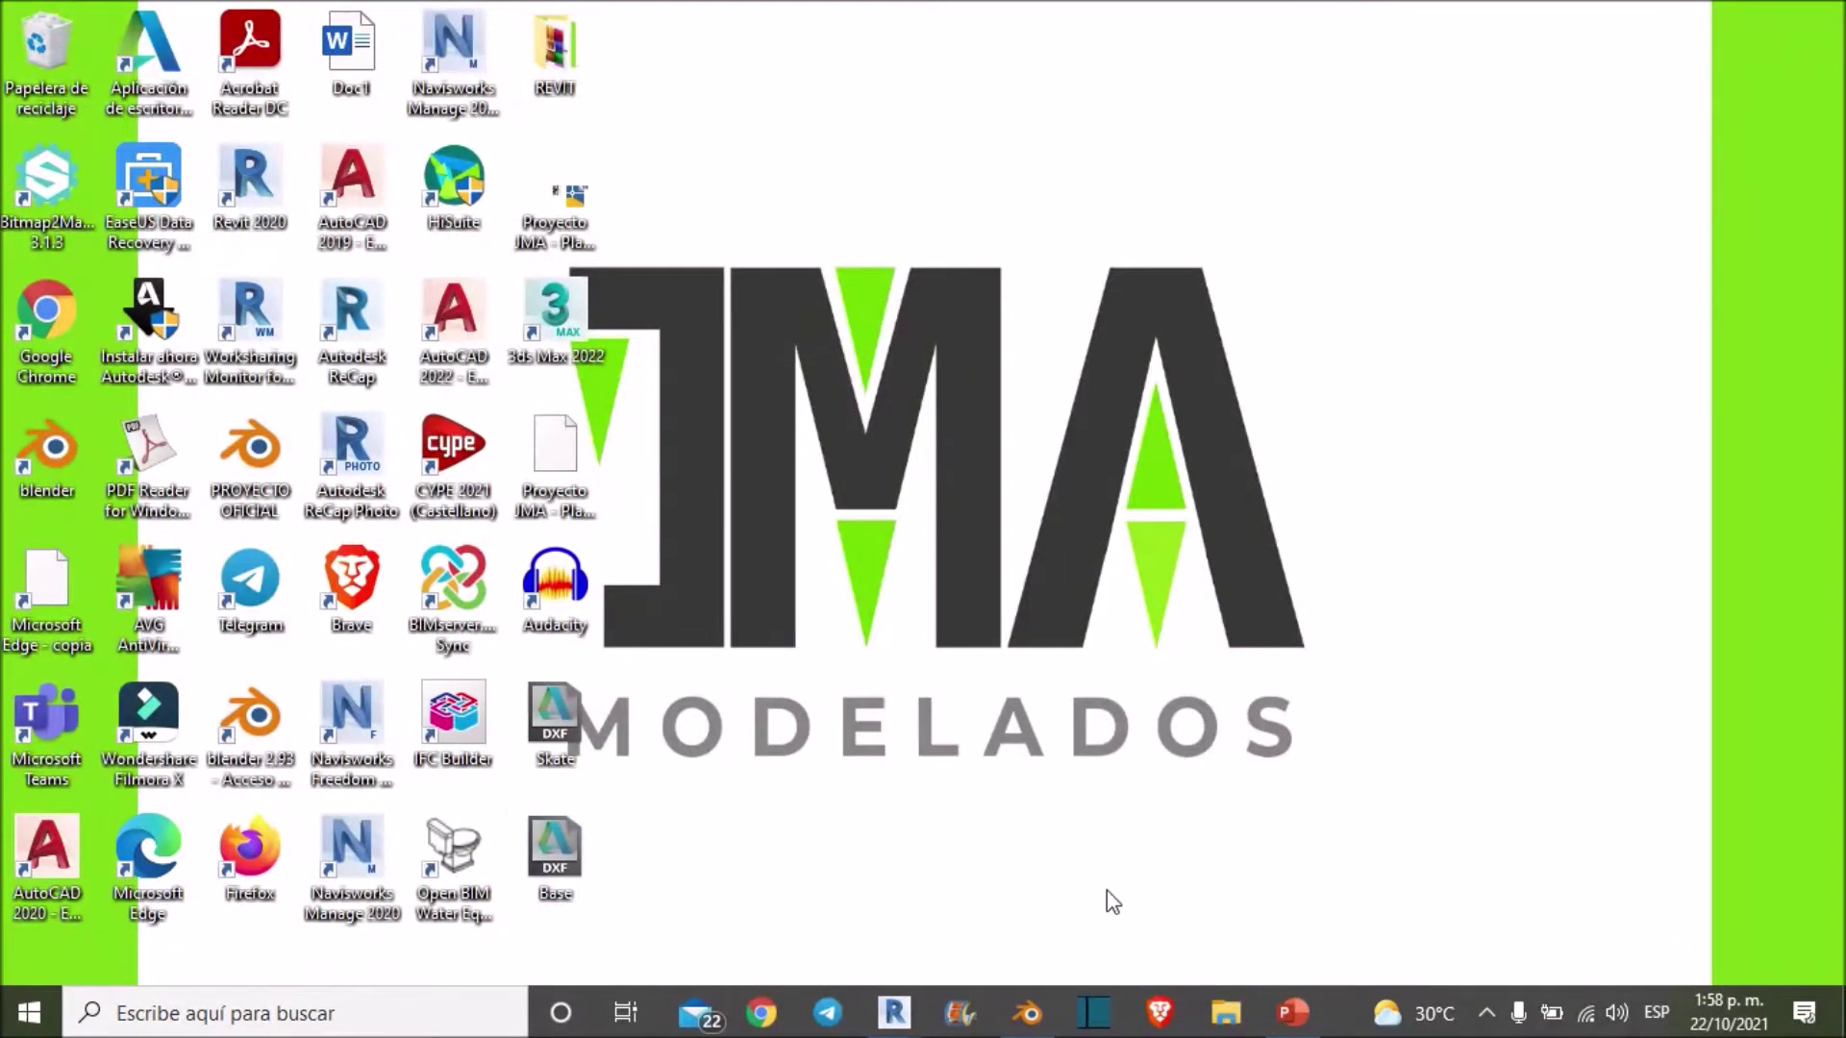
# Step: Return to Blender, deselect everything and orbit to look under the board
pyautogui.click(1029, 998)
pyautogui.click(442, 374)
pyautogui.scroll(3, 793, 723)
pyautogui.moveTo(771, 707); pyautogui.dragTo(813, 649, button='middle')
# Step: From below the board, select the truck hanger, base box and both axles
pyautogui.click(713, 385)
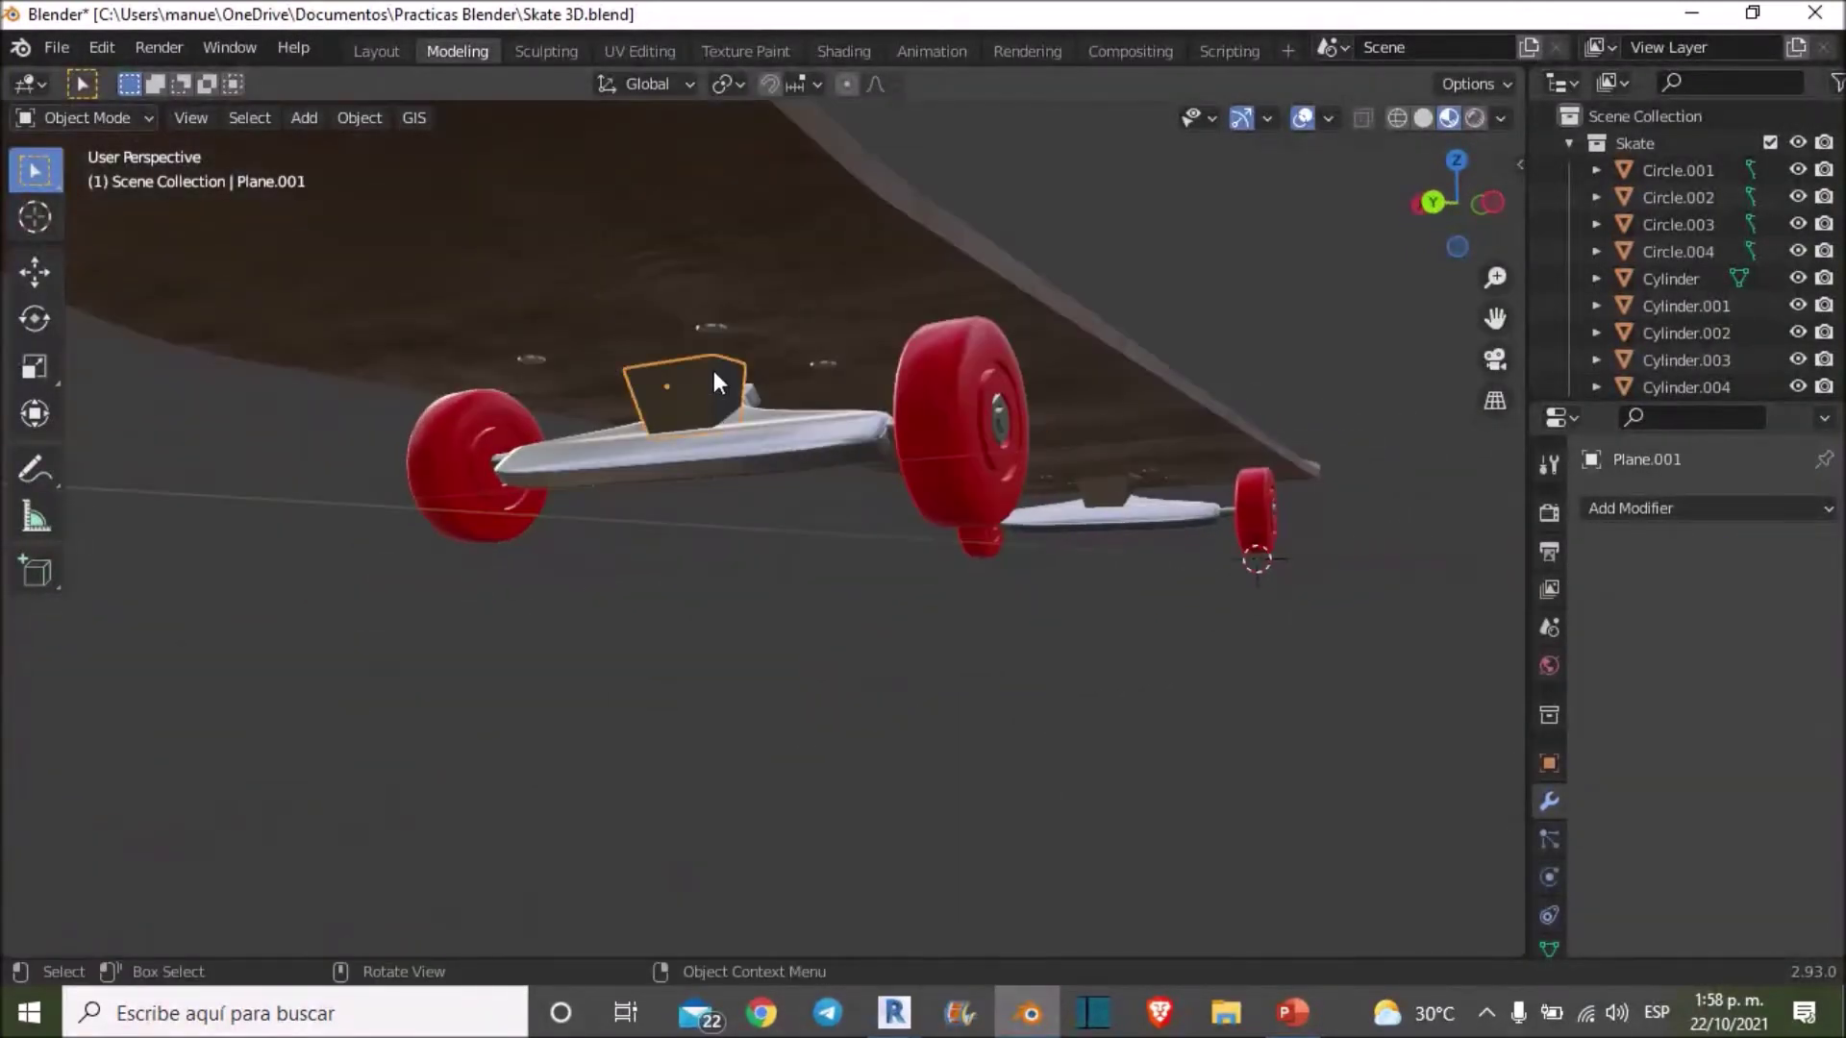
pyautogui.keyDown('shift'); pyautogui.click(746, 438); pyautogui.keyUp('shift')
pyautogui.keyDown('shift'); pyautogui.click(821, 360); pyautogui.keyUp('shift')
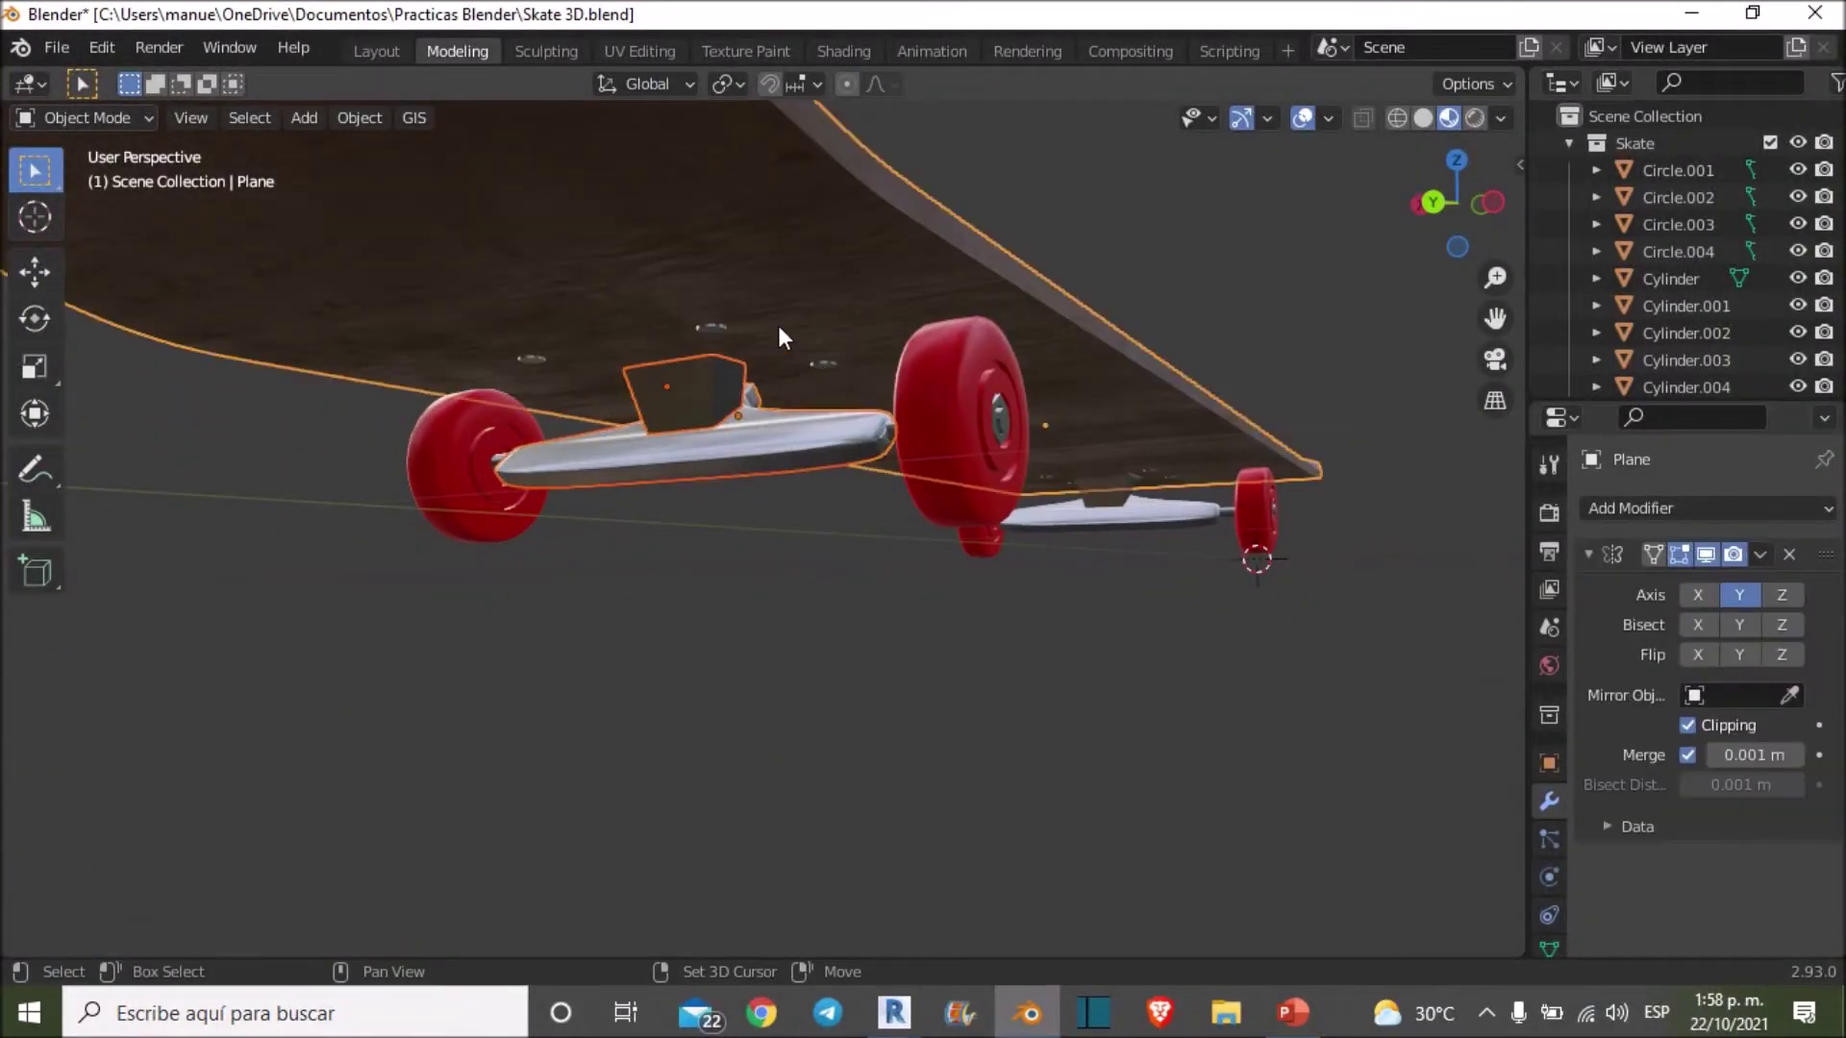
pyautogui.click(1458, 249)
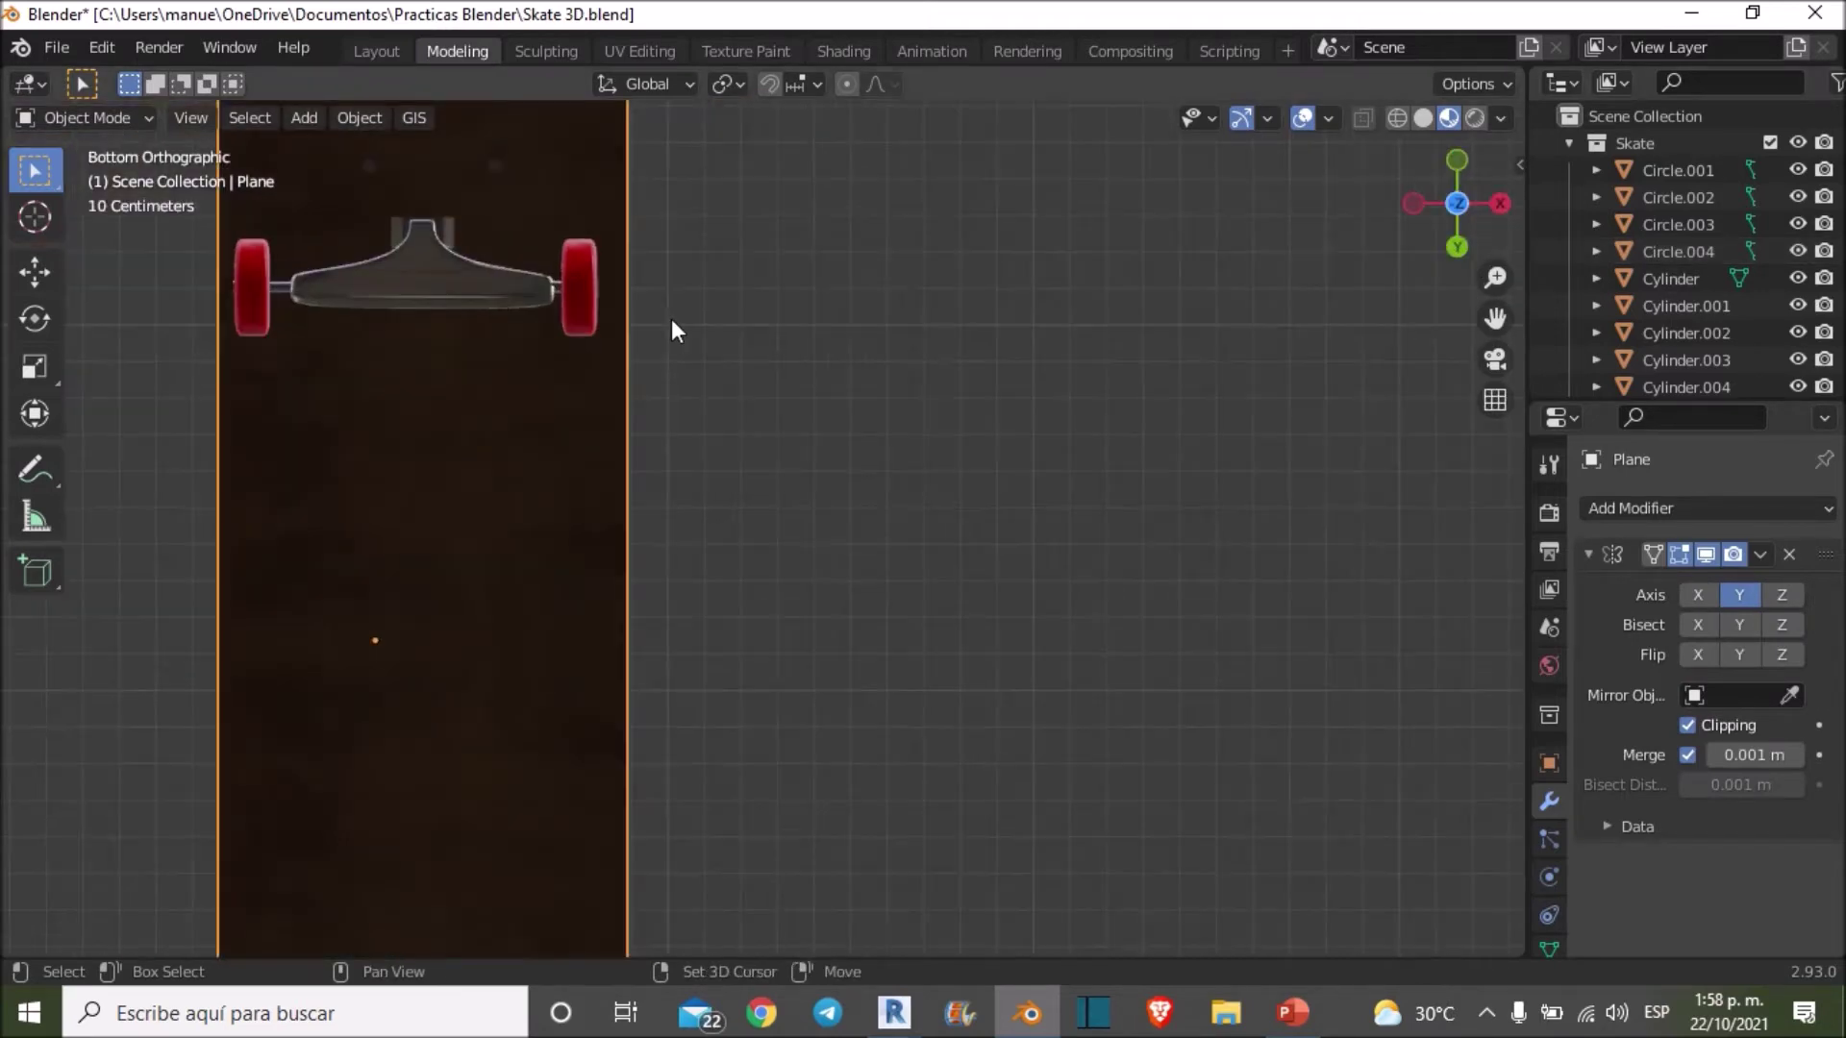
pyautogui.keyDown('shift'); pyautogui.moveTo(673, 320); pyautogui.dragTo(905, 463, button='middle'); pyautogui.keyUp('shift')
pyautogui.scroll(5, 852, 319)
pyautogui.click(850, 315)
pyautogui.scroll(2, 850, 315)
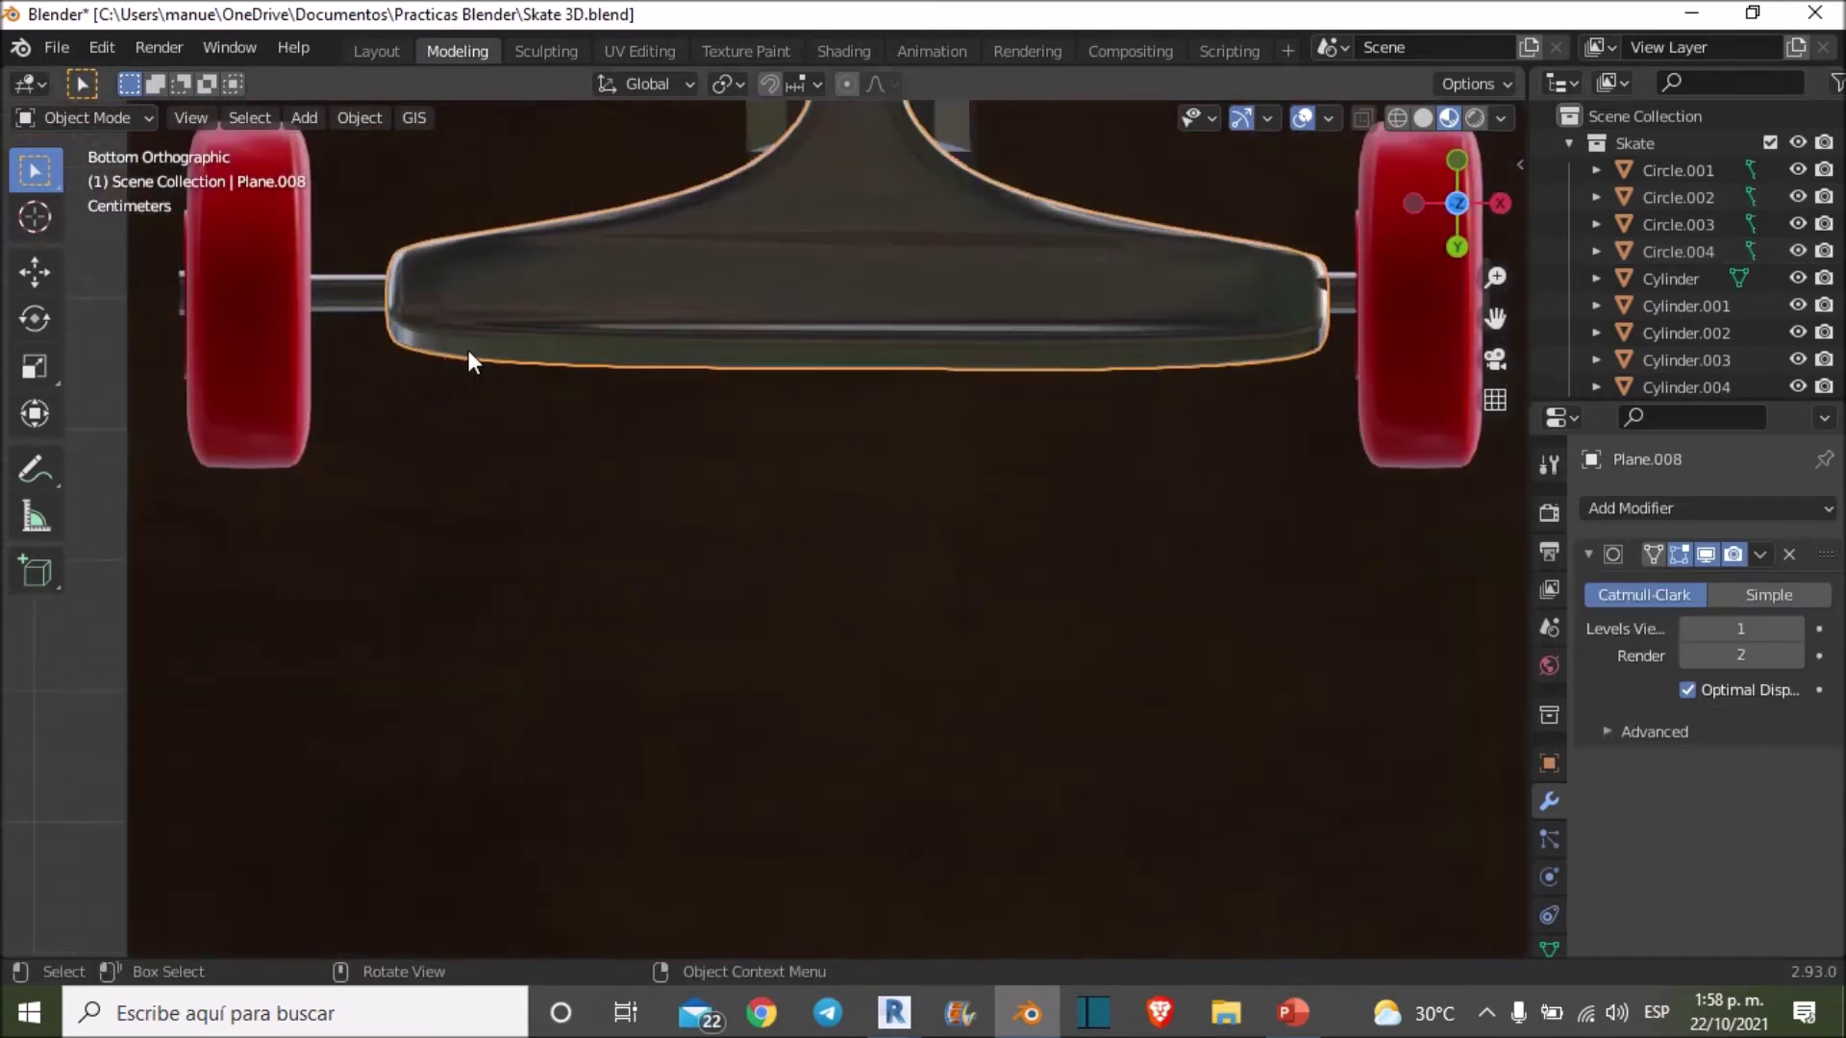
pyautogui.click(351, 294)
pyautogui.keyDown('shift'); pyautogui.moveTo(621, 278); pyautogui.dragTo(556, 400, button='middle'); pyautogui.keyUp('shift')
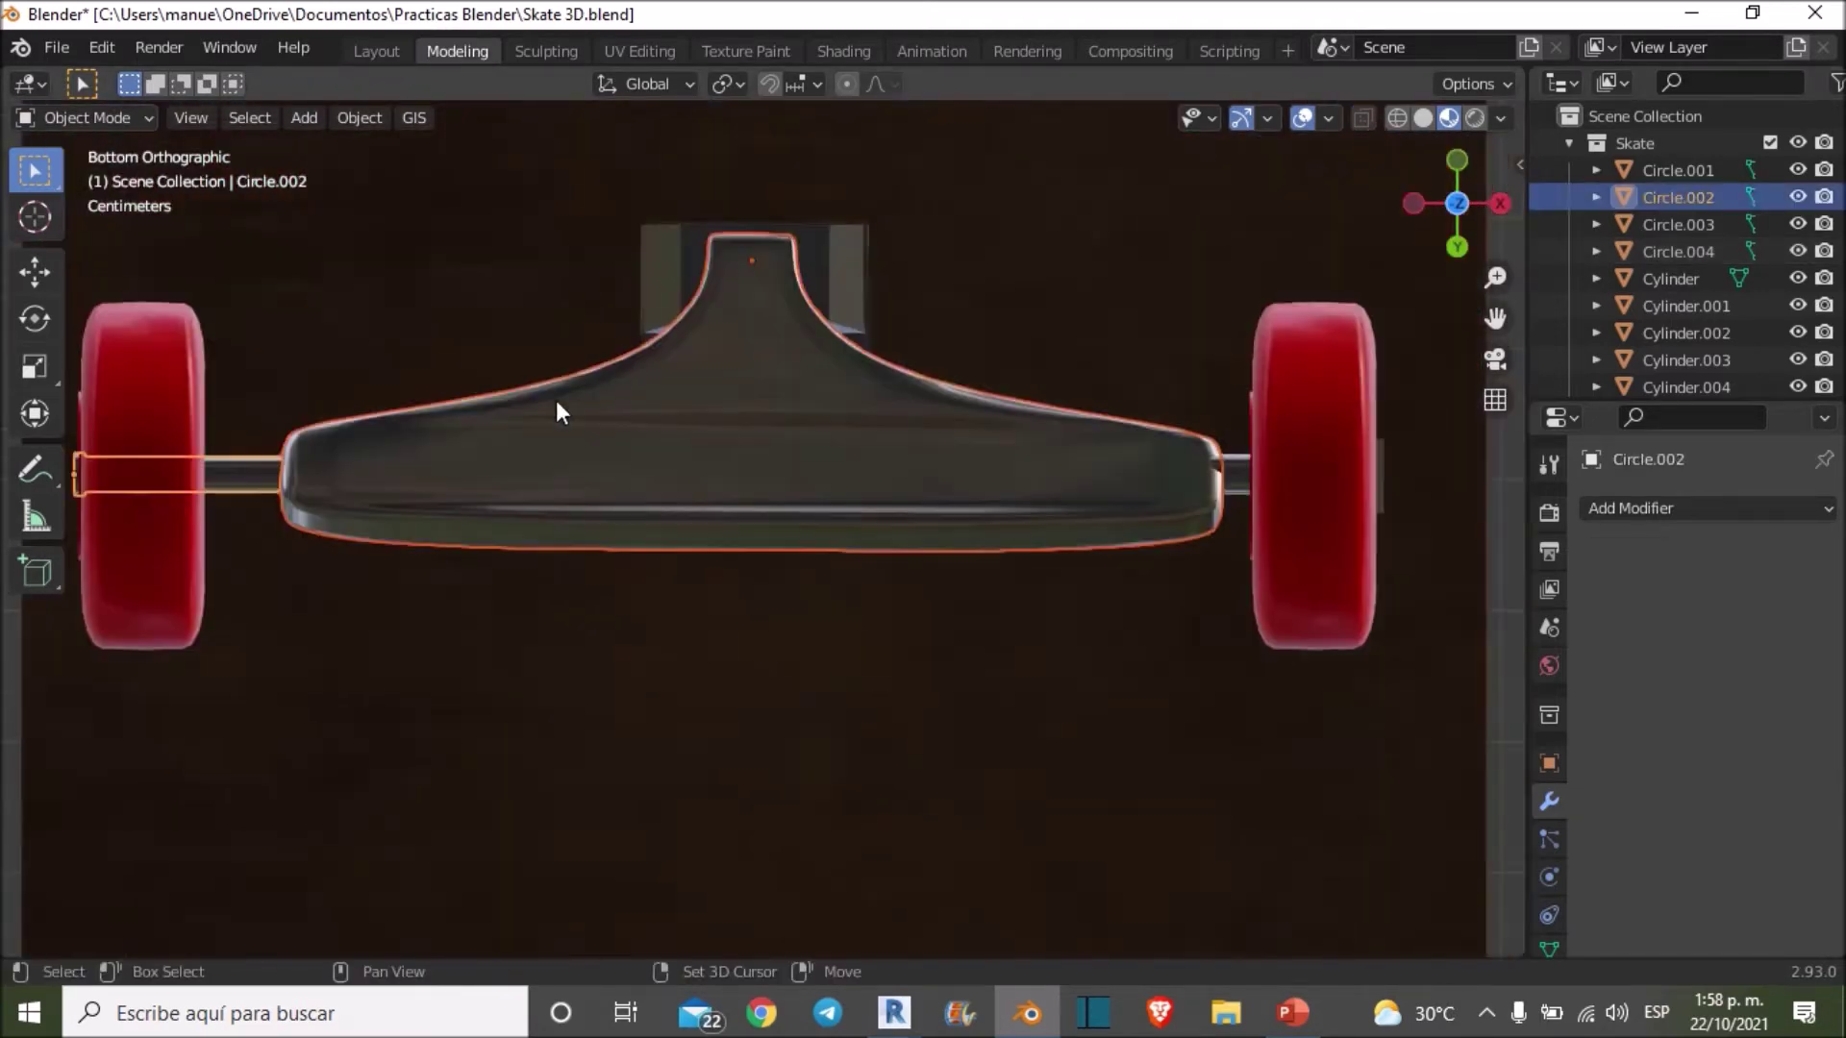
pyautogui.keyDown('shift'); pyautogui.click(654, 252); pyautogui.keyUp('shift')
pyautogui.keyDown('shift'); pyautogui.click(1238, 483); pyautogui.keyUp('shift')
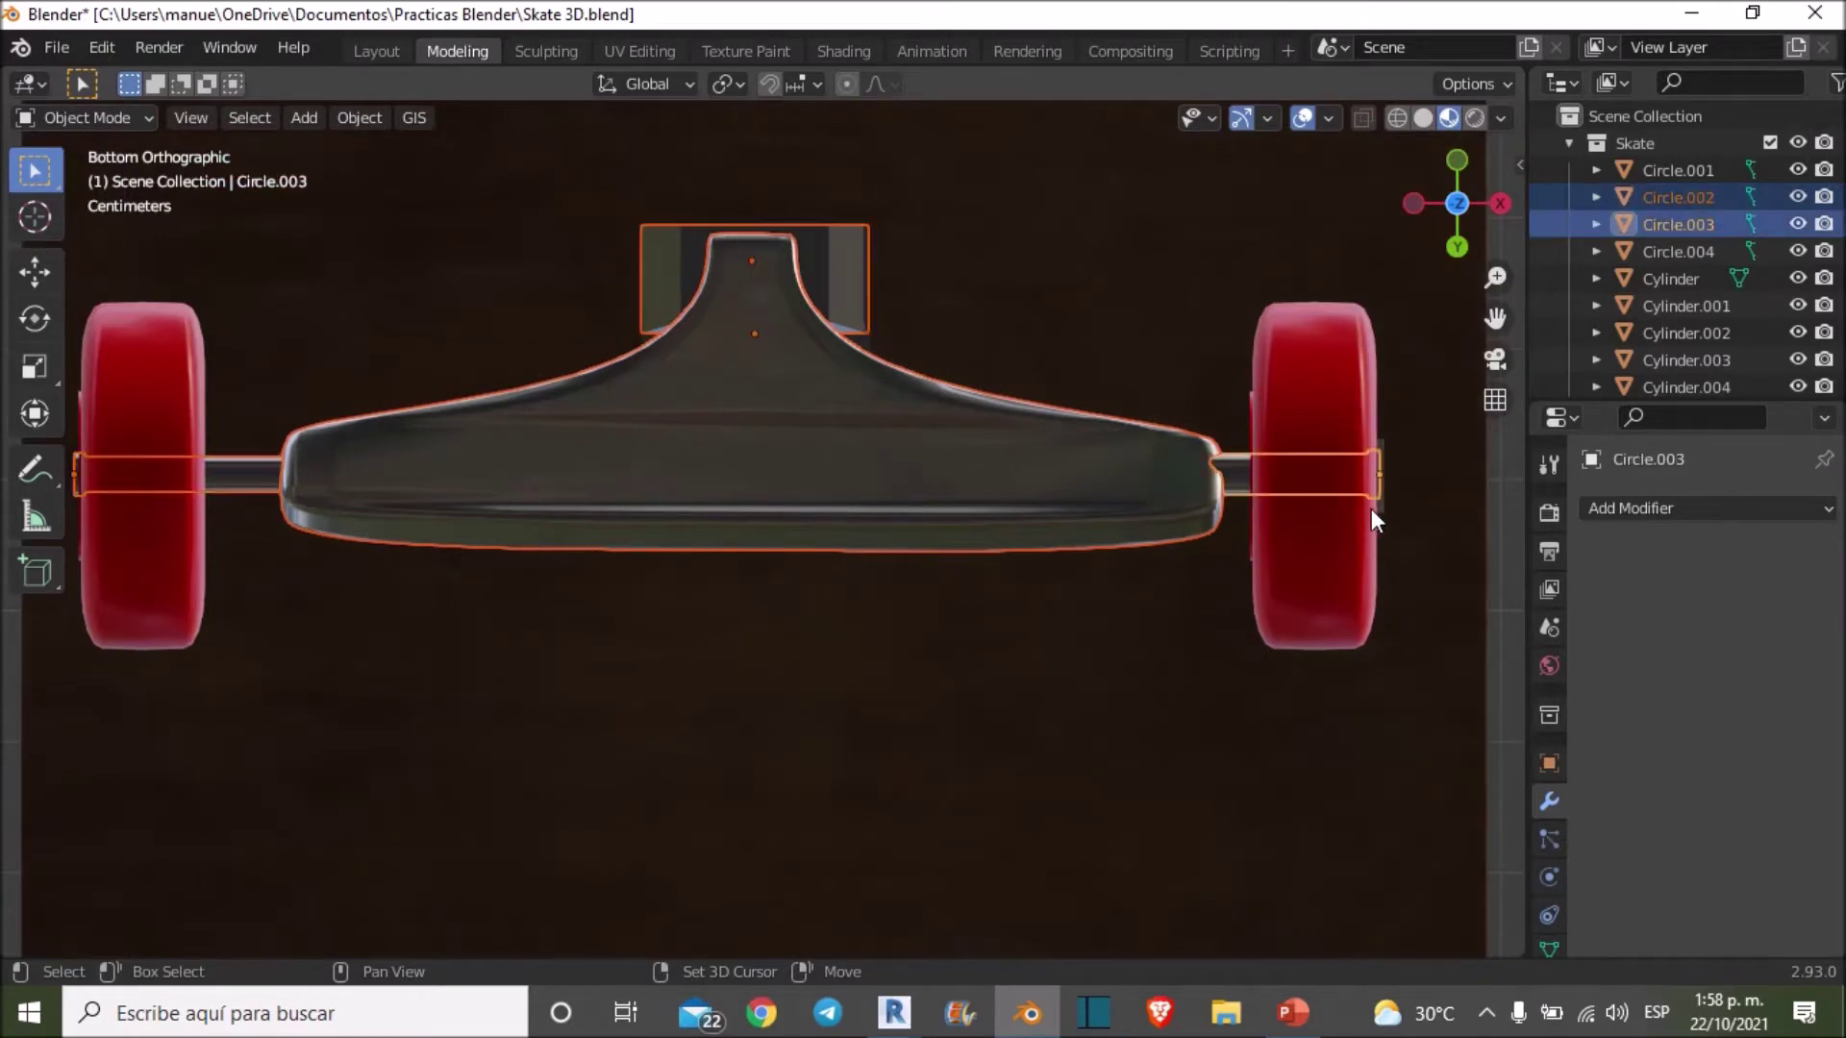
# Step: Add the truck body and both axle ends beside the wheels to the selection
pyautogui.moveTo(1046, 679)
pyautogui.keyDown('shift'); pyautogui.mouseDown(button='middle')
pyautogui.moveTo(1029, 428)
pyautogui.moveTo(873, 897)
pyautogui.mouseUp(button='middle'); pyautogui.keyUp('shift')
pyautogui.scroll(-7, 1029, 441)
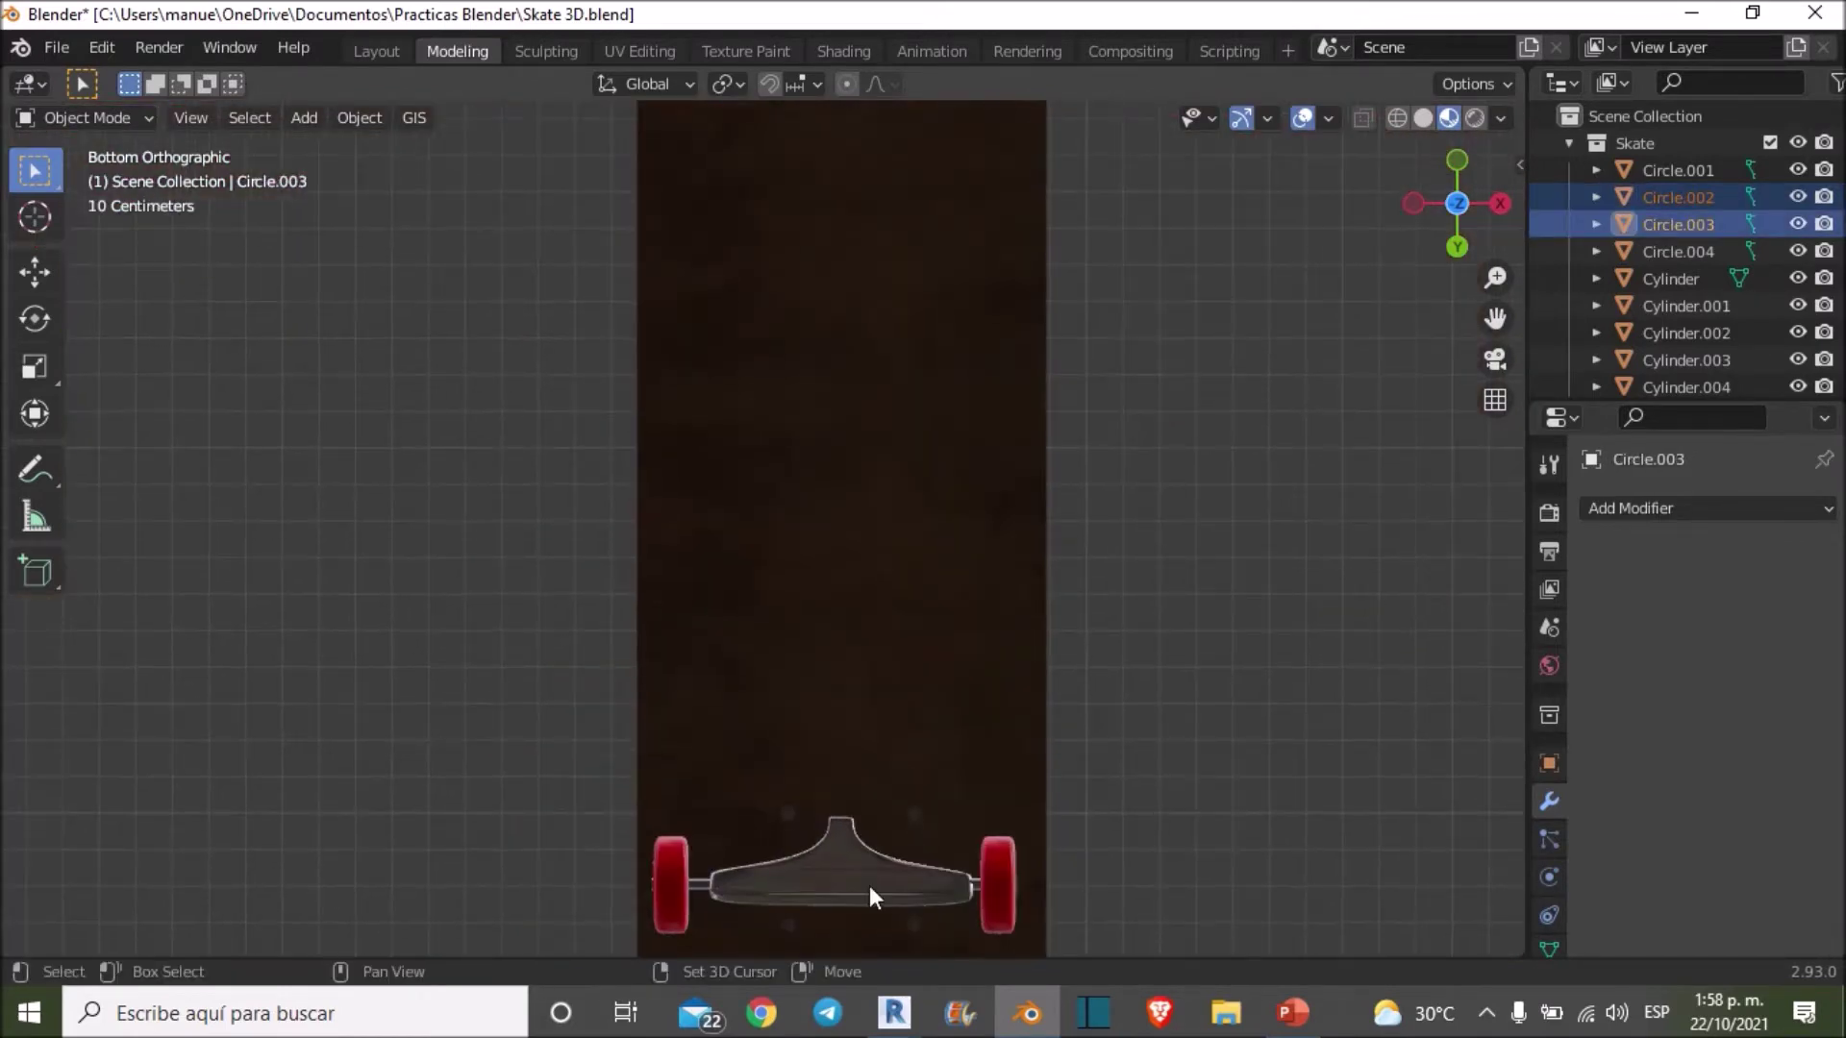
pyautogui.keyDown('shift'); pyautogui.click(846, 899); pyautogui.keyUp('shift')
pyautogui.keyDown('shift'); pyautogui.moveTo(846, 769); pyautogui.dragTo(902, 564, button='middle'); pyautogui.keyUp('shift')
pyautogui.scroll(5, 768, 585)
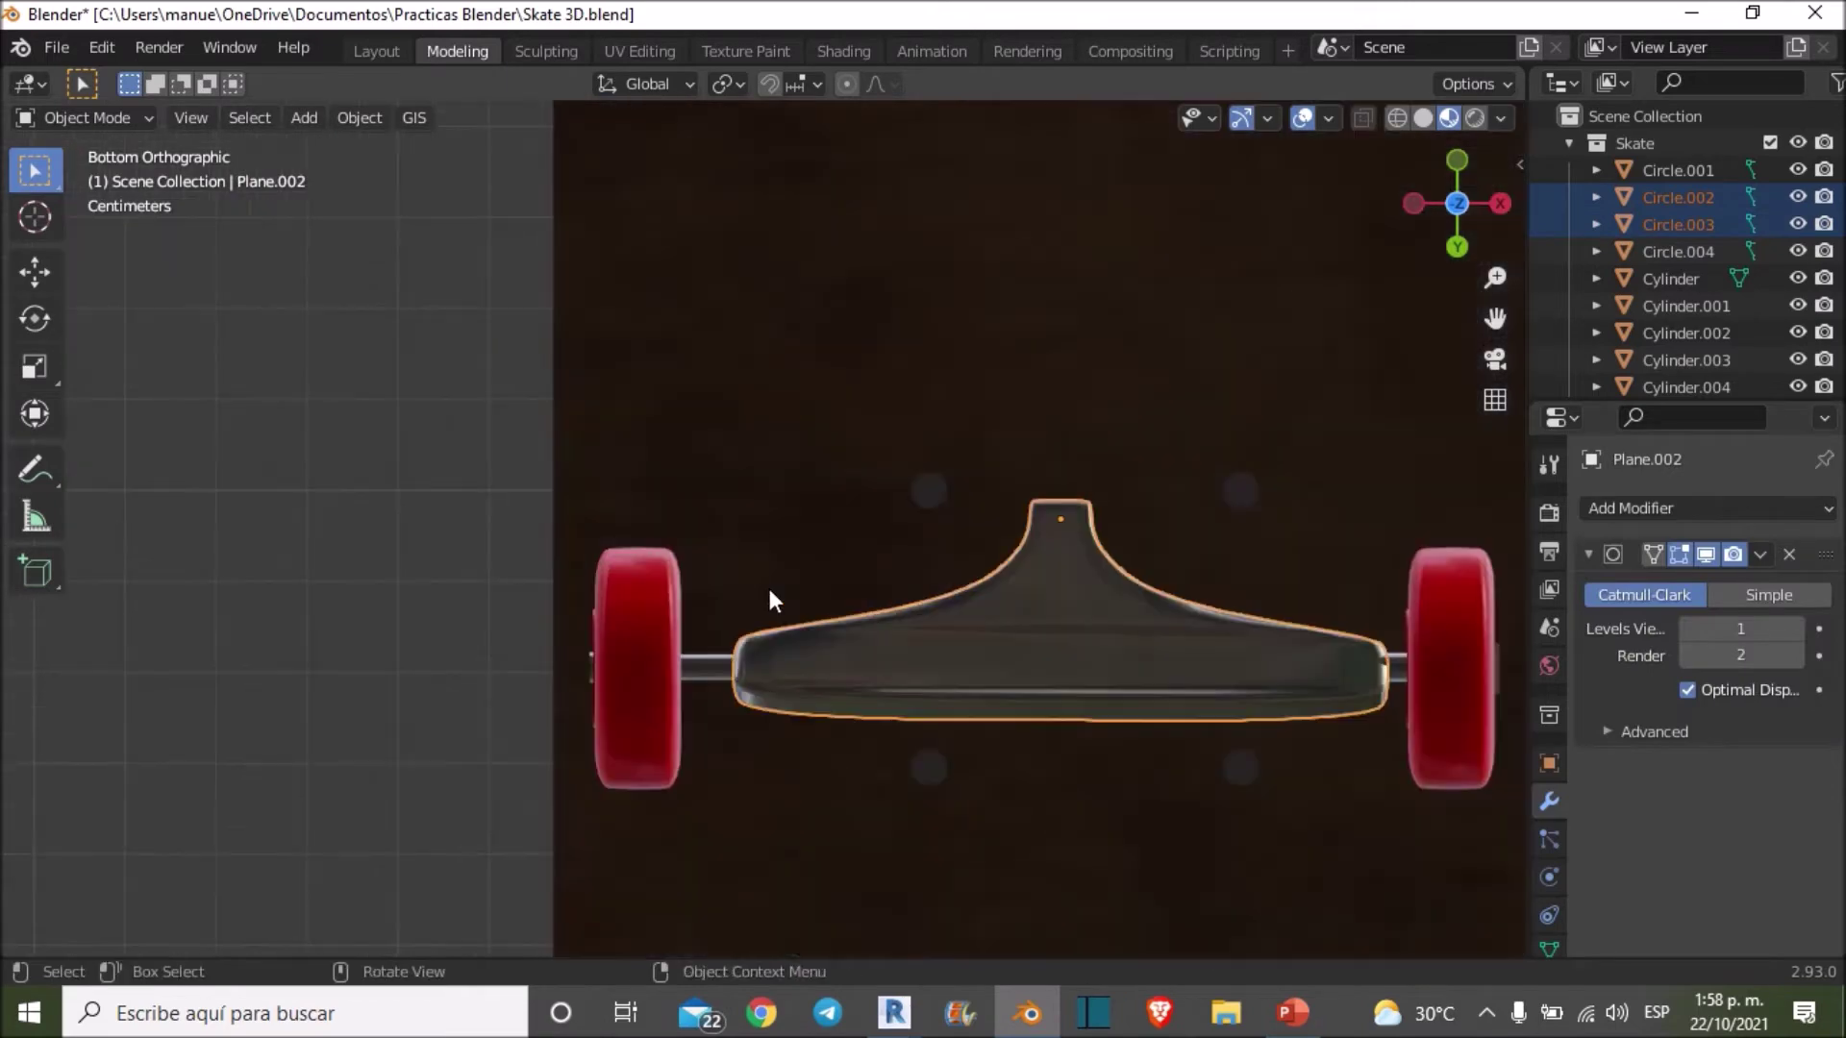
pyautogui.keyDown('shift'); pyautogui.click(694, 671); pyautogui.keyUp('shift')
pyautogui.scroll(3, 580, 686)
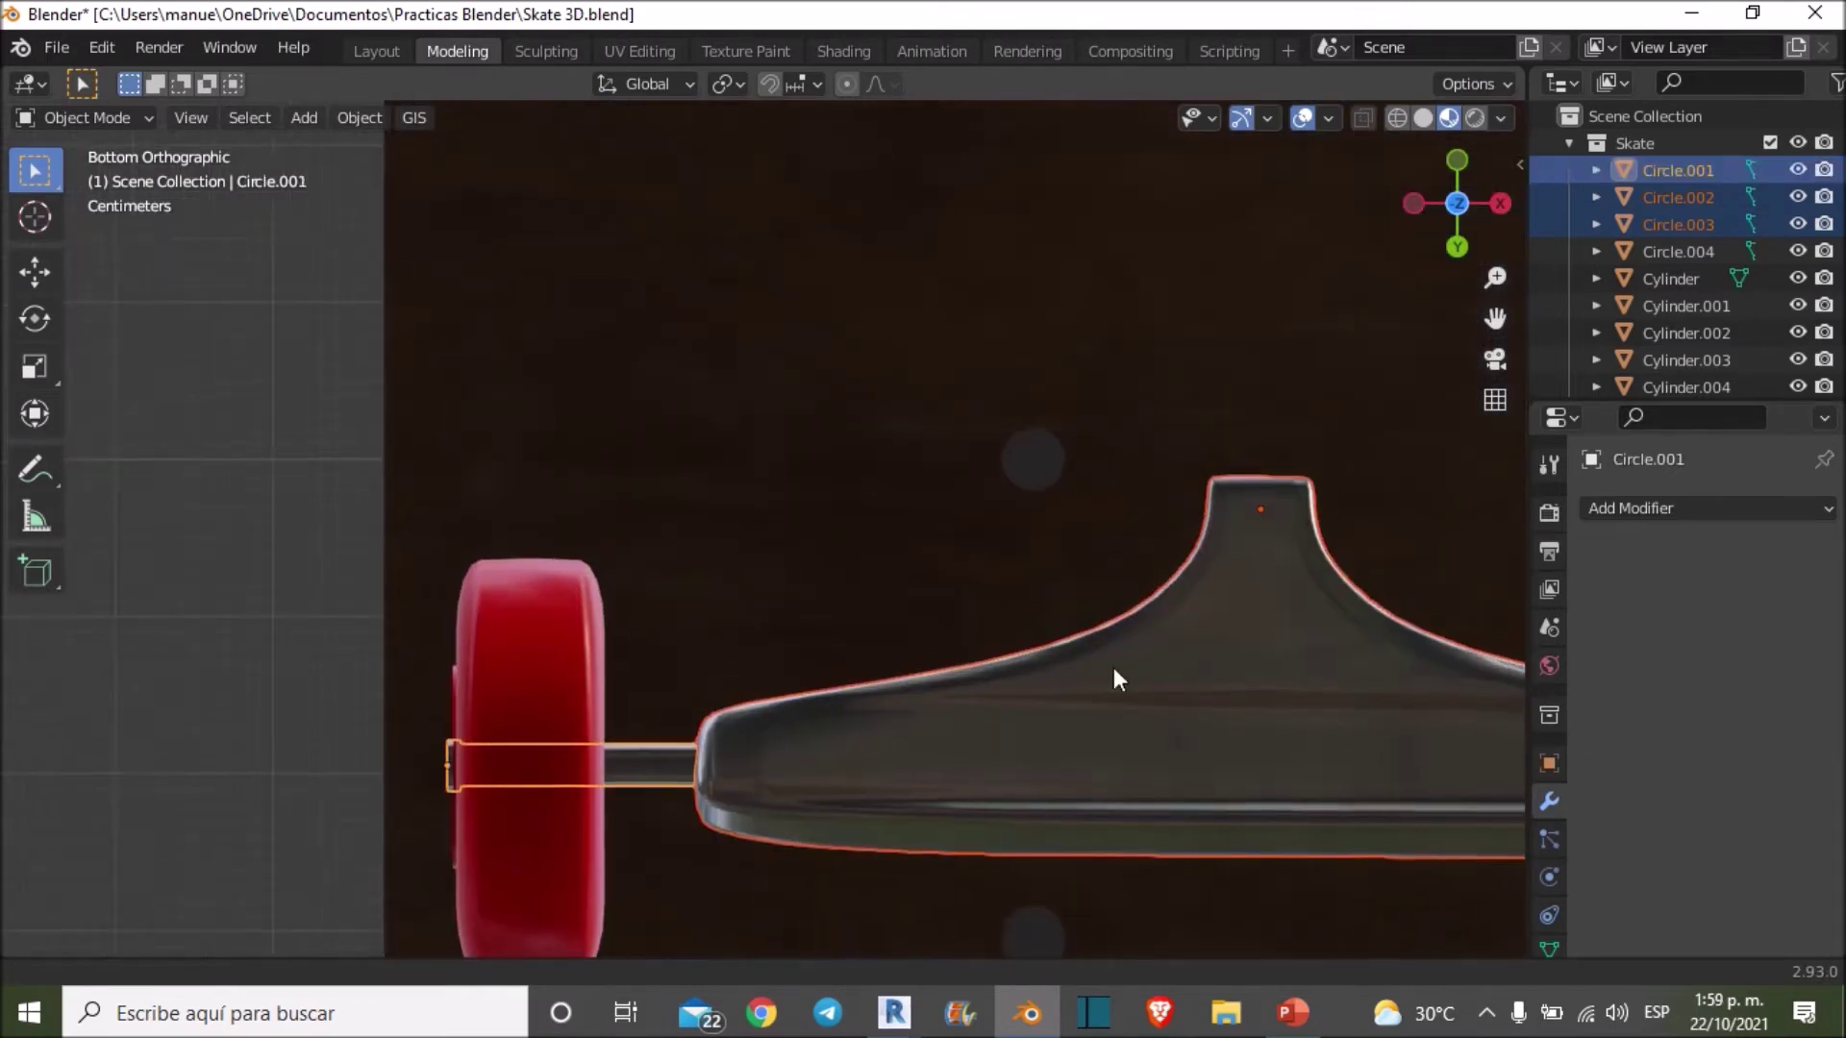
pyautogui.keyDown('shift'); pyautogui.moveTo(1113, 667); pyautogui.dragTo(916, 637, button='middle'); pyautogui.keyUp('shift')
pyautogui.keyDown('shift'); pyautogui.click(990, 638); pyautogui.keyUp('shift')
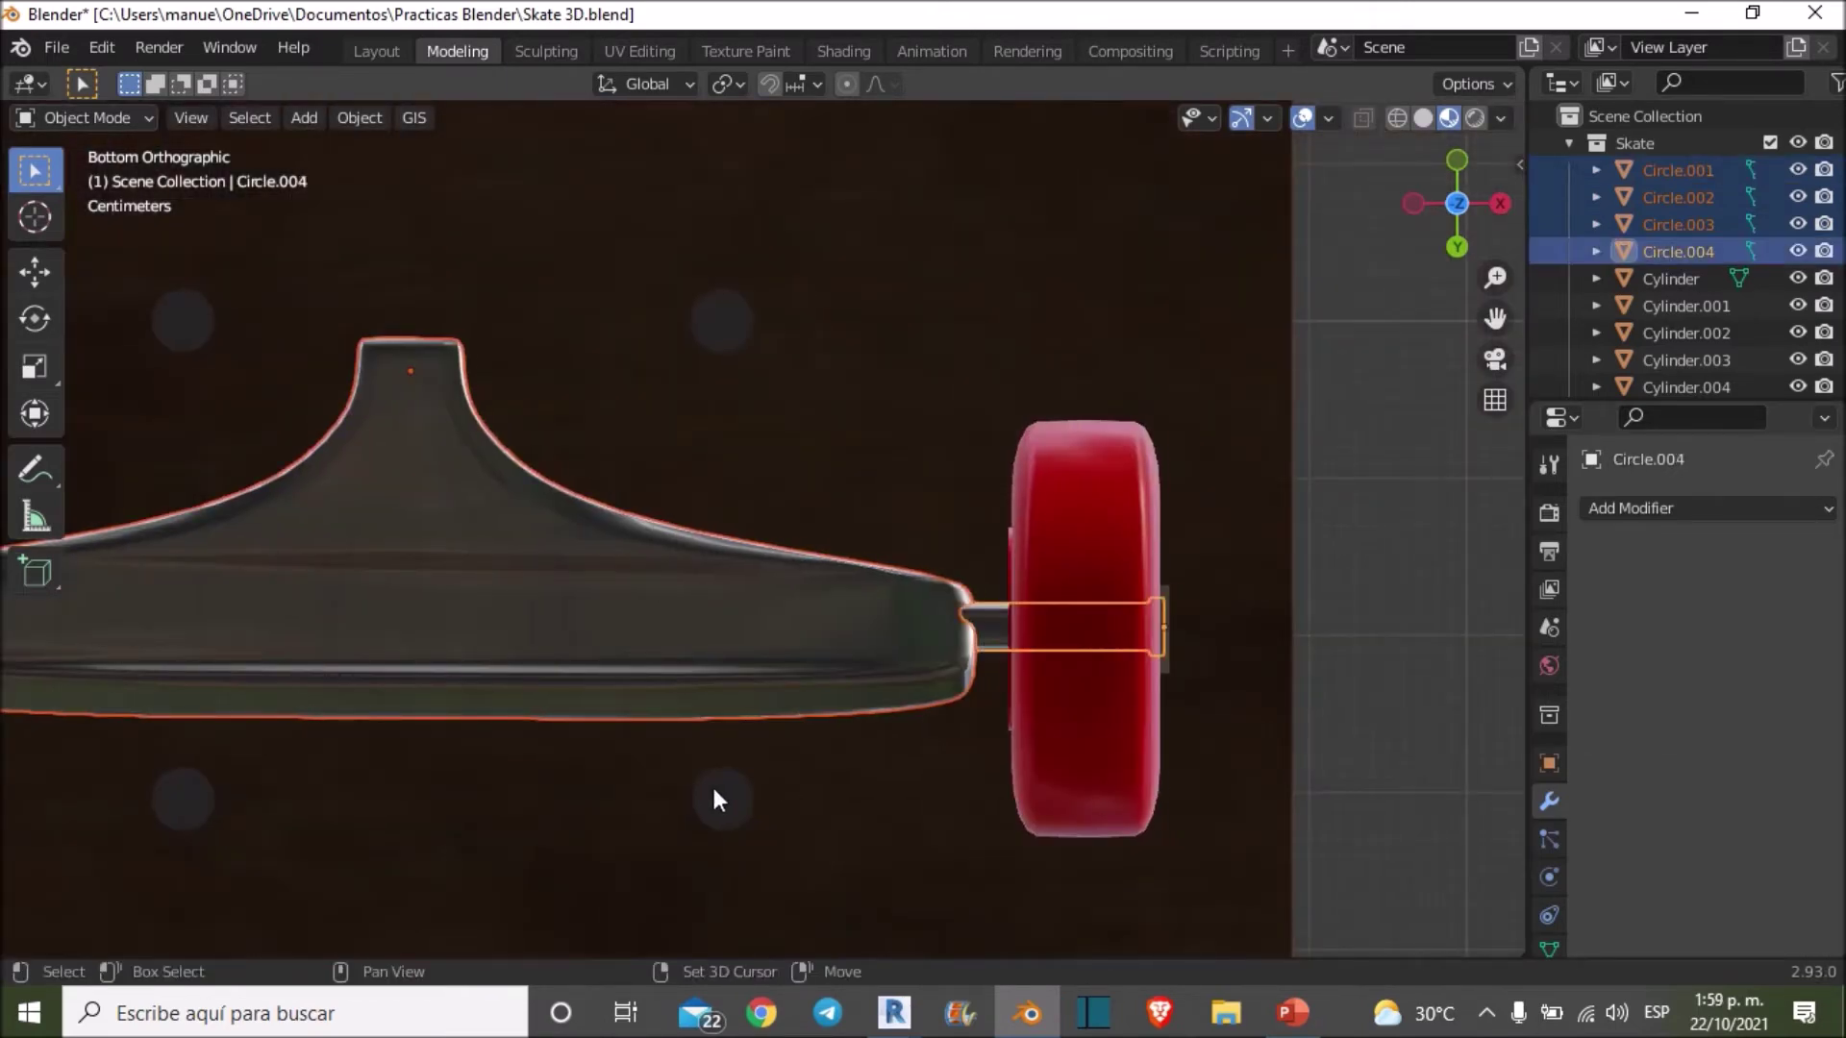
# Step: Add the four mounting bolts and the axle nut to the selection
pyautogui.keyDown('shift'); pyautogui.click(717, 799); pyautogui.keyUp('shift')
pyautogui.keyDown('shift'); pyautogui.click(187, 798); pyautogui.keyUp('shift')
pyautogui.keyDown('shift'); pyautogui.click(179, 337); pyautogui.keyUp('shift')
pyautogui.keyDown('shift'); pyautogui.click(703, 321); pyautogui.keyUp('shift')
pyautogui.scroll(1, 1186, 625)
pyautogui.scroll(2, 1400, 652)
pyautogui.keyDown('shift'); pyautogui.moveTo(1400, 652); pyautogui.dragTo(975, 548, button='middle'); pyautogui.keyUp('shift')
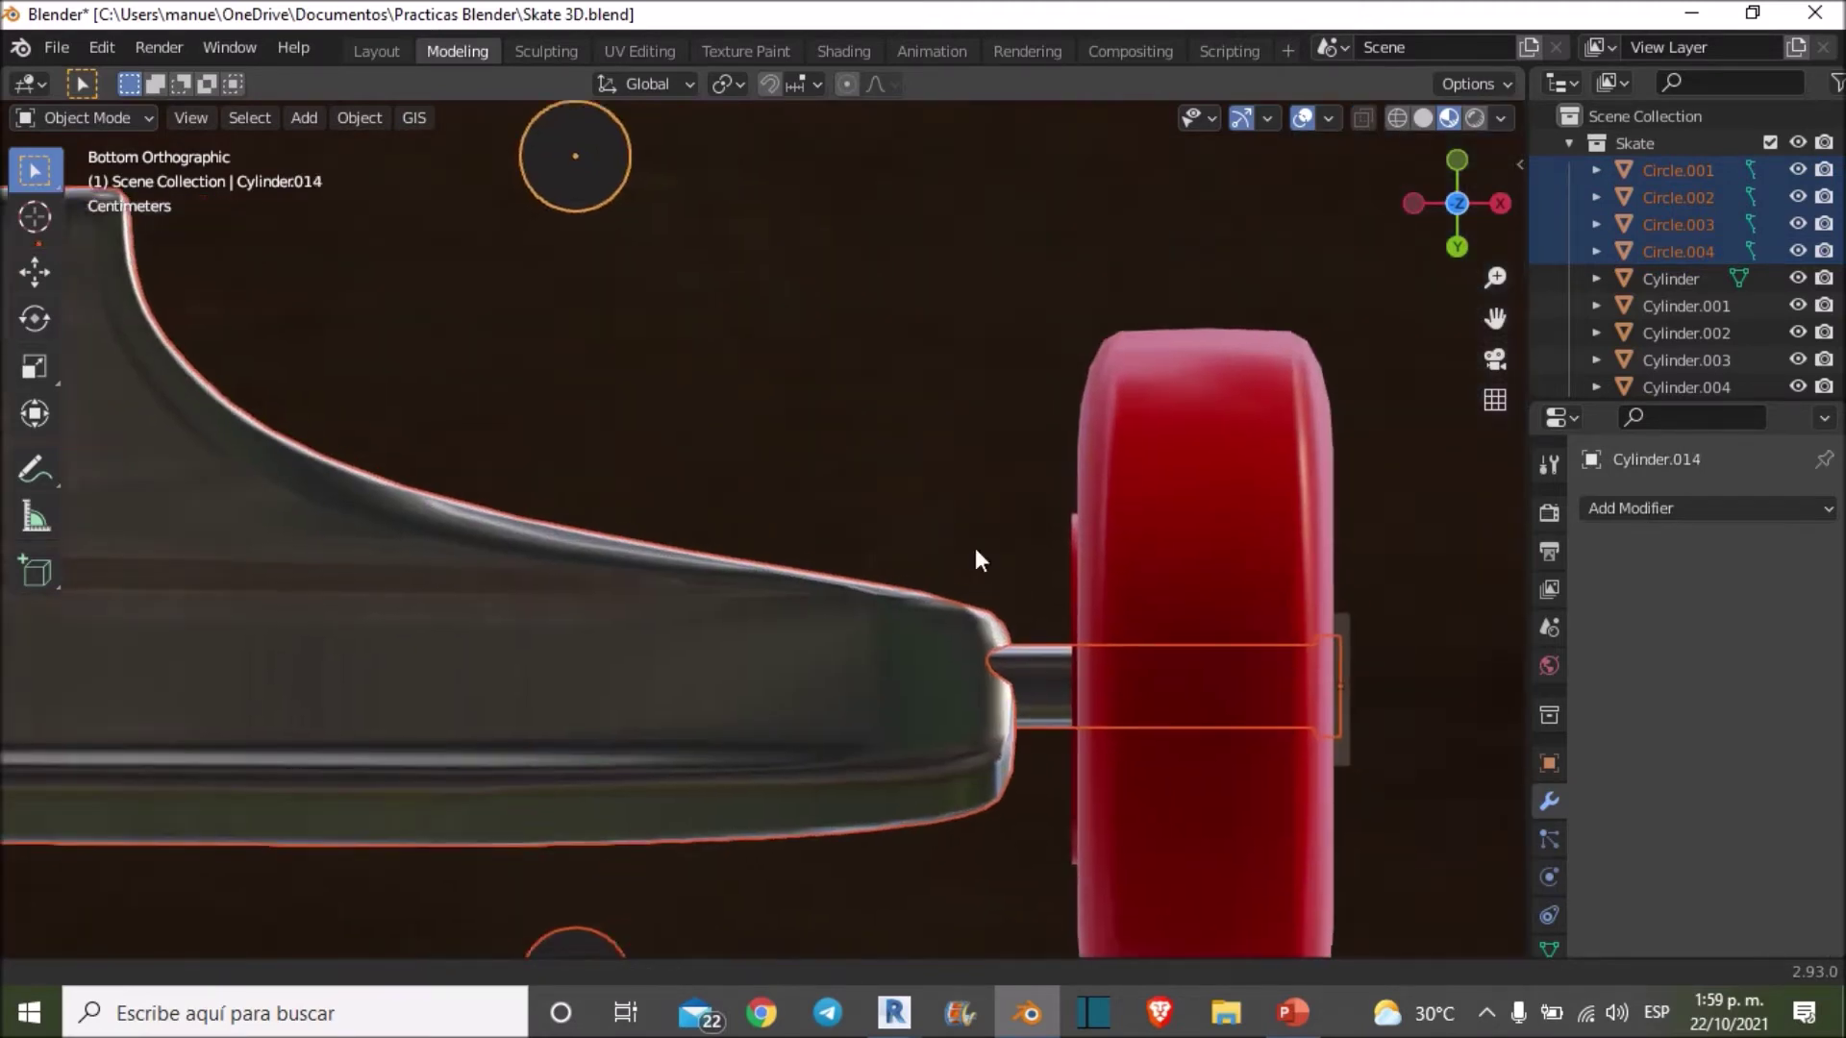
pyautogui.keyDown('shift'); pyautogui.click(932, 544); pyautogui.keyUp('shift')
# Step: Add the first wheel hub nut to the selection
pyautogui.scroll(-5, 932, 544)
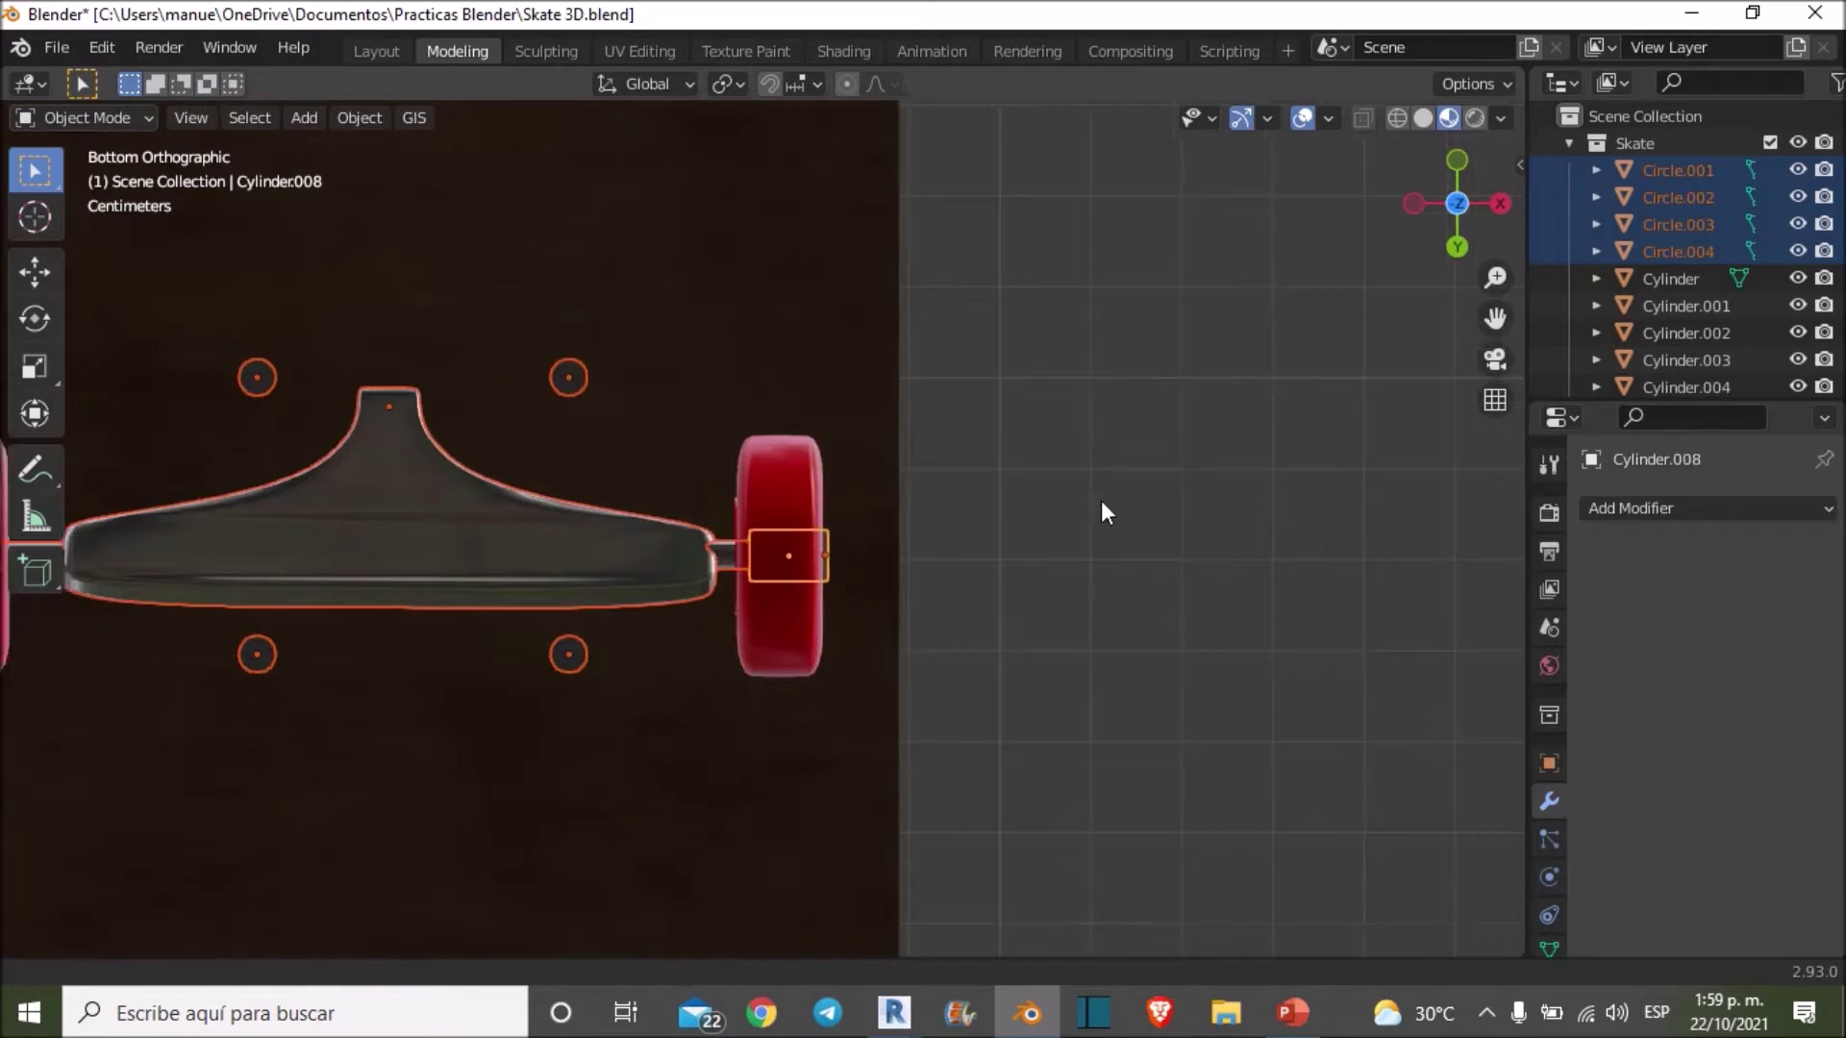
pyautogui.keyDown('shift'); pyautogui.moveTo(1101, 511); pyautogui.dragTo(735, 534, button='middle'); pyautogui.keyUp('shift')
pyautogui.scroll(-3, 932, 271)
pyautogui.scroll(-2, 981, 491)
pyautogui.moveTo(981, 491)
pyautogui.mouseDown(button='middle')
pyautogui.moveTo(931, 538)
pyautogui.moveTo(575, 509)
pyautogui.mouseUp(button='middle')
pyautogui.scroll(5, 575, 509)
pyautogui.moveTo(446, 419)
pyautogui.keyDown('shift'); pyautogui.mouseDown(button='middle')
pyautogui.moveTo(717, 465)
pyautogui.moveTo(912, 573)
pyautogui.mouseUp(button='middle'); pyautogui.keyUp('shift')
pyautogui.scroll(3, 770, 597)
pyautogui.keyDown('shift'); pyautogui.click(773, 592); pyautogui.keyUp('shift')
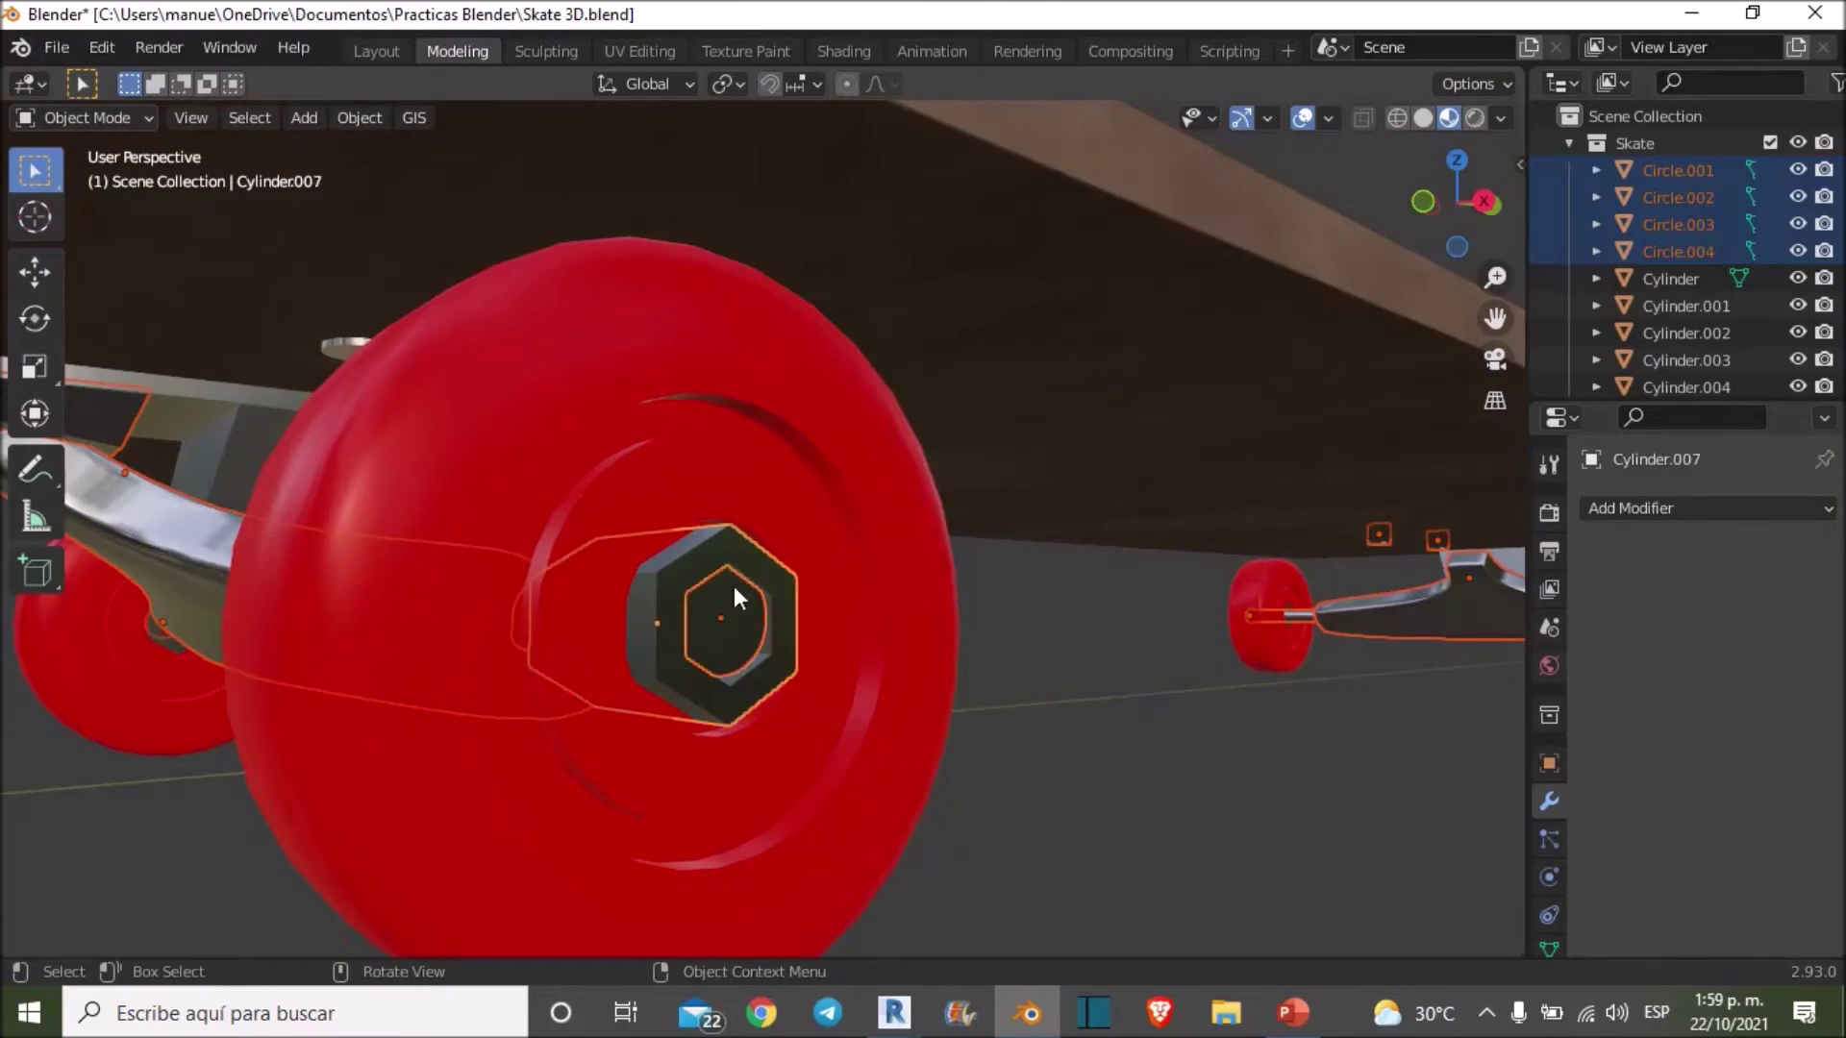
# Step: Add two more hub nuts and three small bolts to the selection
pyautogui.scroll(-5, 734, 586)
pyautogui.moveTo(694, 598)
pyautogui.mouseDown(button='middle')
pyautogui.moveTo(734, 573)
pyautogui.moveTo(1059, 573)
pyautogui.moveTo(913, 558)
pyautogui.moveTo(1013, 588)
pyautogui.mouseUp(button='middle')
pyautogui.scroll(4, 913, 558)
pyautogui.scroll(2, 943, 552)
pyautogui.keyDown('shift'); pyautogui.click(1002, 575); pyautogui.keyUp('shift')
pyautogui.moveTo(1208, 558)
pyautogui.mouseDown(button='middle')
pyautogui.moveTo(989, 527)
pyautogui.moveTo(1113, 297)
pyautogui.moveTo(1041, 433)
pyautogui.moveTo(1008, 319)
pyautogui.mouseUp(button='middle')
pyautogui.keyDown('shift'); pyautogui.click(979, 410); pyautogui.keyUp('shift')
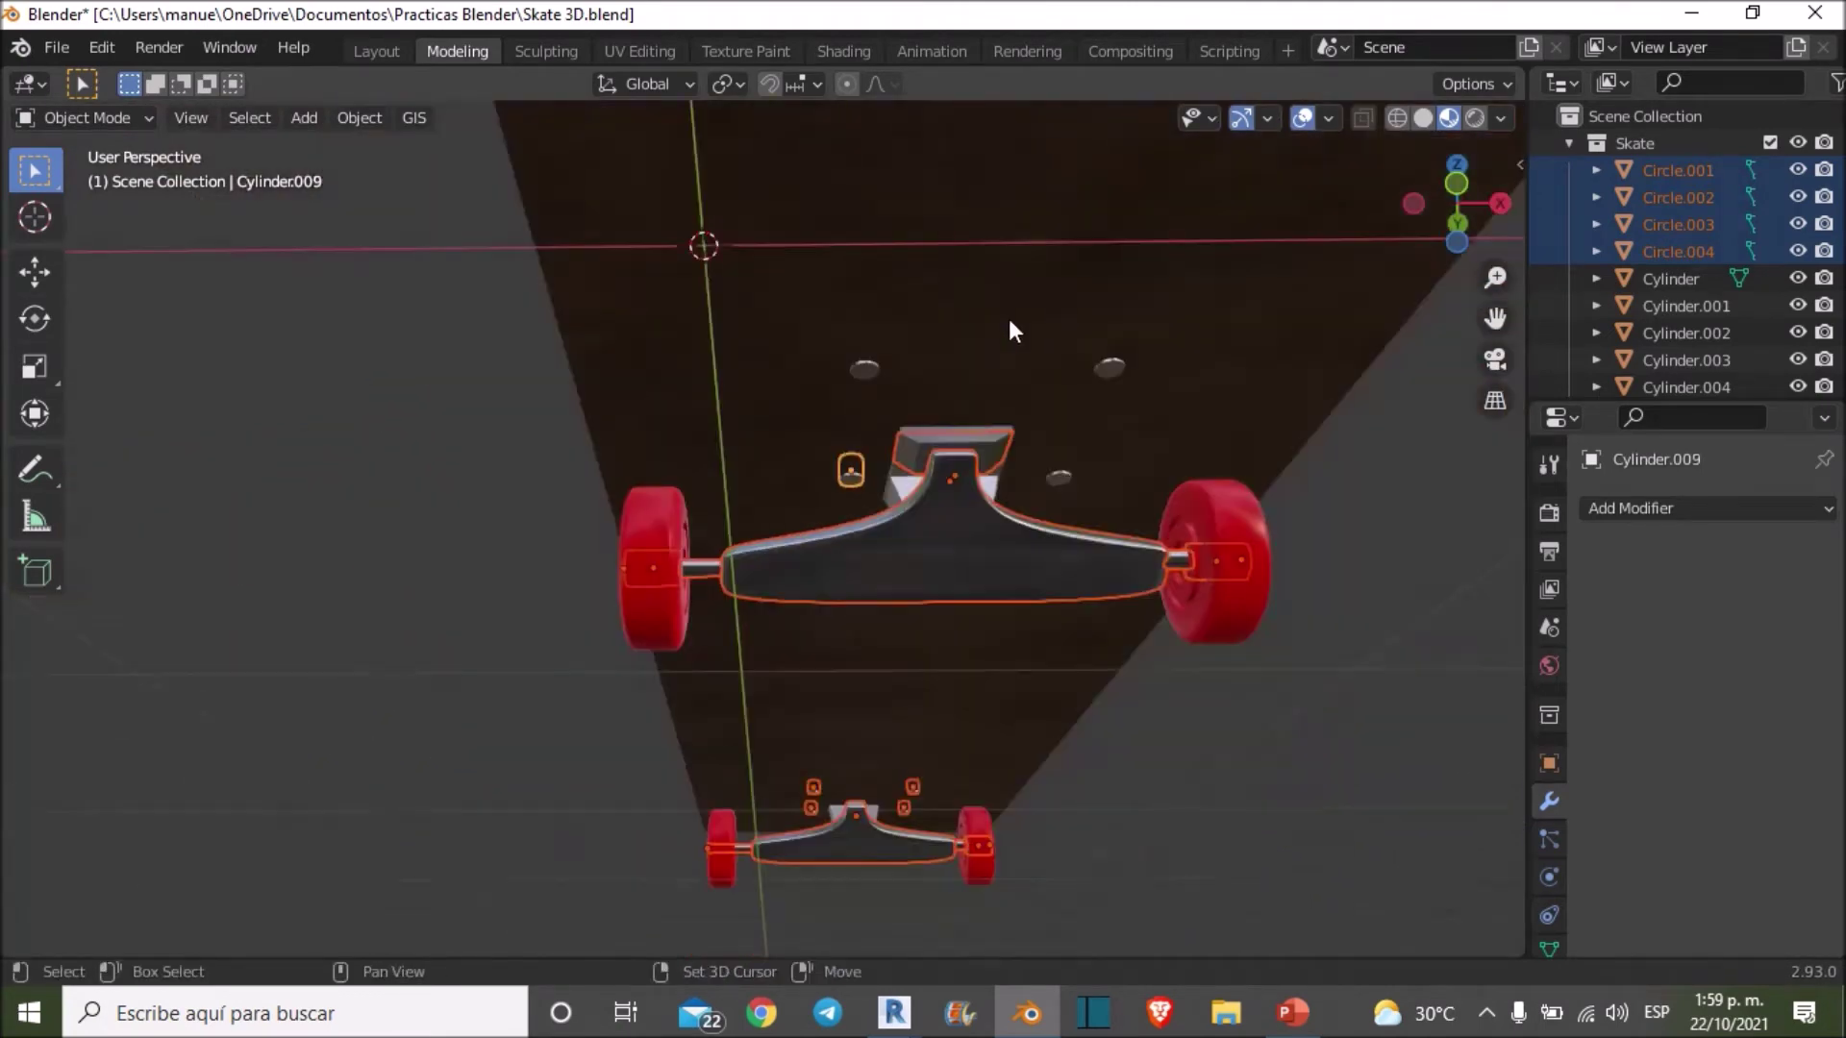
pyautogui.keyDown('shift'); pyautogui.click(859, 373); pyautogui.keyUp('shift')
pyautogui.keyDown('shift'); pyautogui.click(1110, 368); pyautogui.keyUp('shift')
pyautogui.keyDown('shift'); pyautogui.click(1057, 478); pyautogui.keyUp('shift')
# Step: Add the truck plate pieces, including the trapezoid plate, to the selection
pyautogui.moveTo(948, 485)
pyautogui.mouseDown(button='middle')
pyautogui.moveTo(1039, 510)
pyautogui.moveTo(979, 546)
pyautogui.mouseUp(button='middle')
pyautogui.scroll(4, 978, 546)
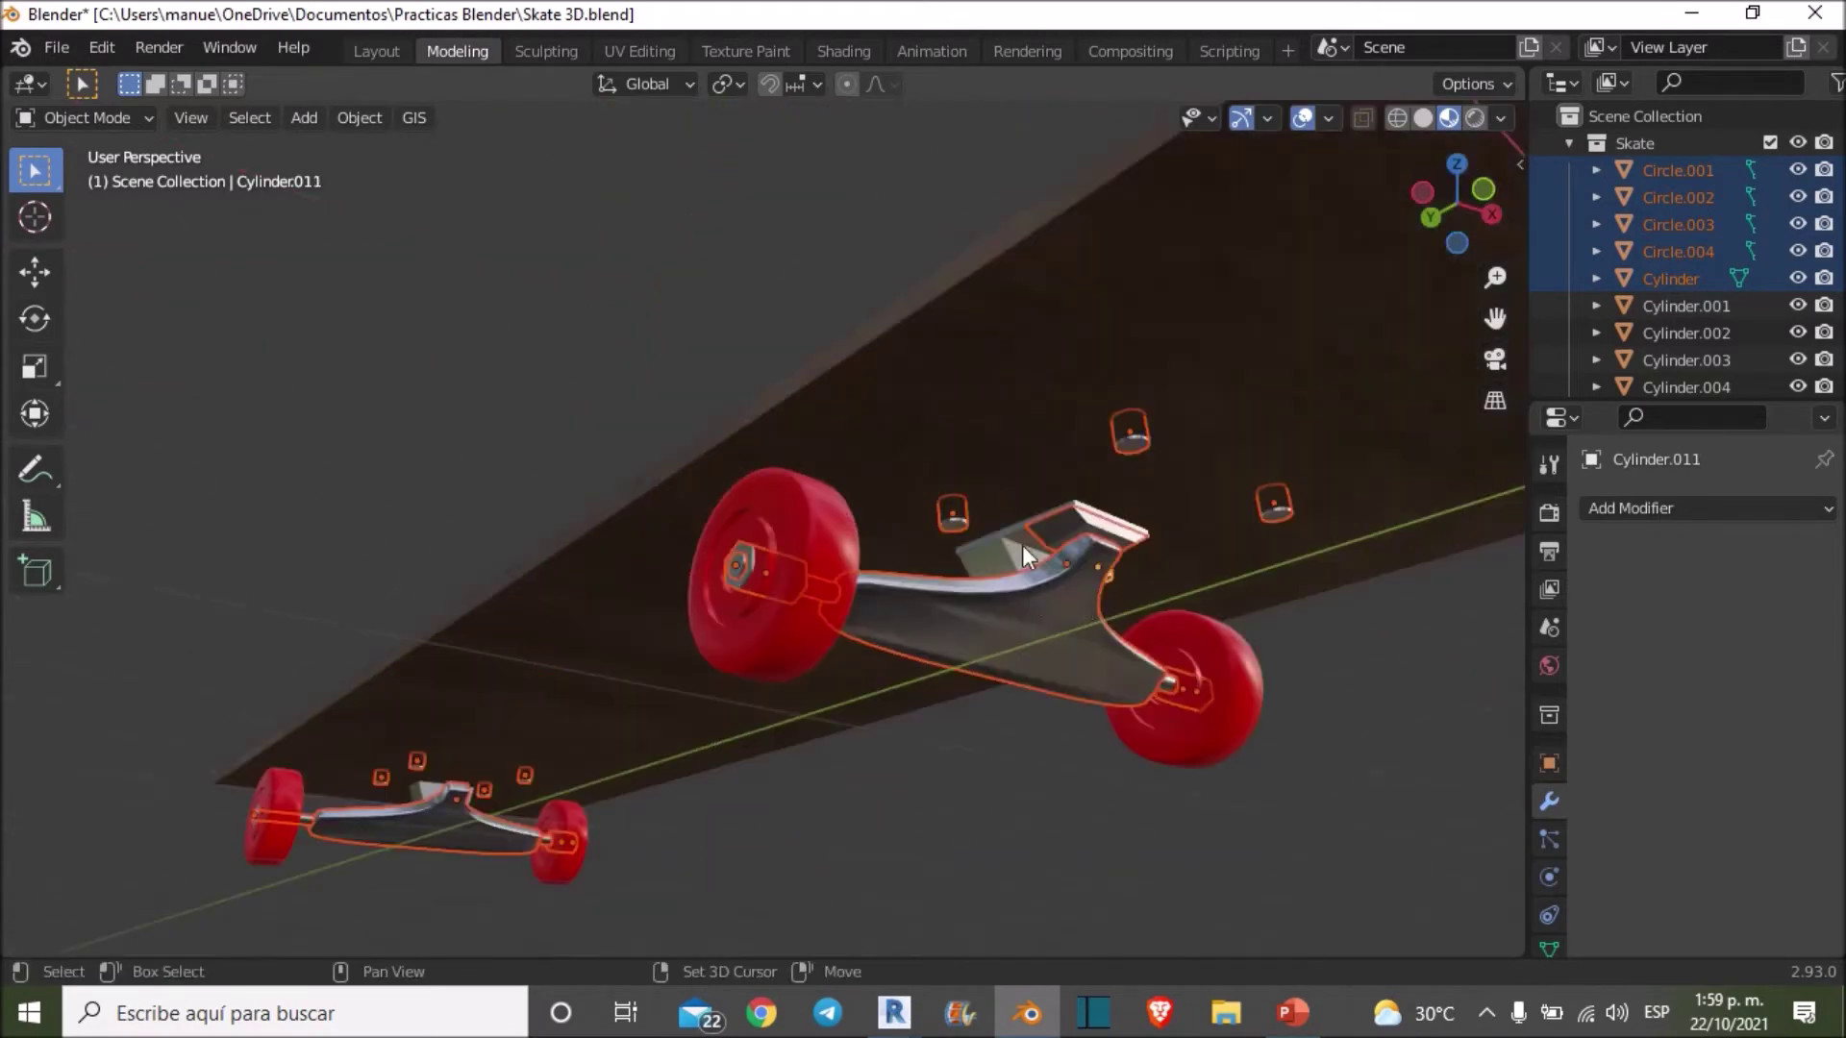
pyautogui.keyDown('shift'); pyautogui.click(1001, 552); pyautogui.keyUp('shift')
pyautogui.scroll(4, 1023, 545)
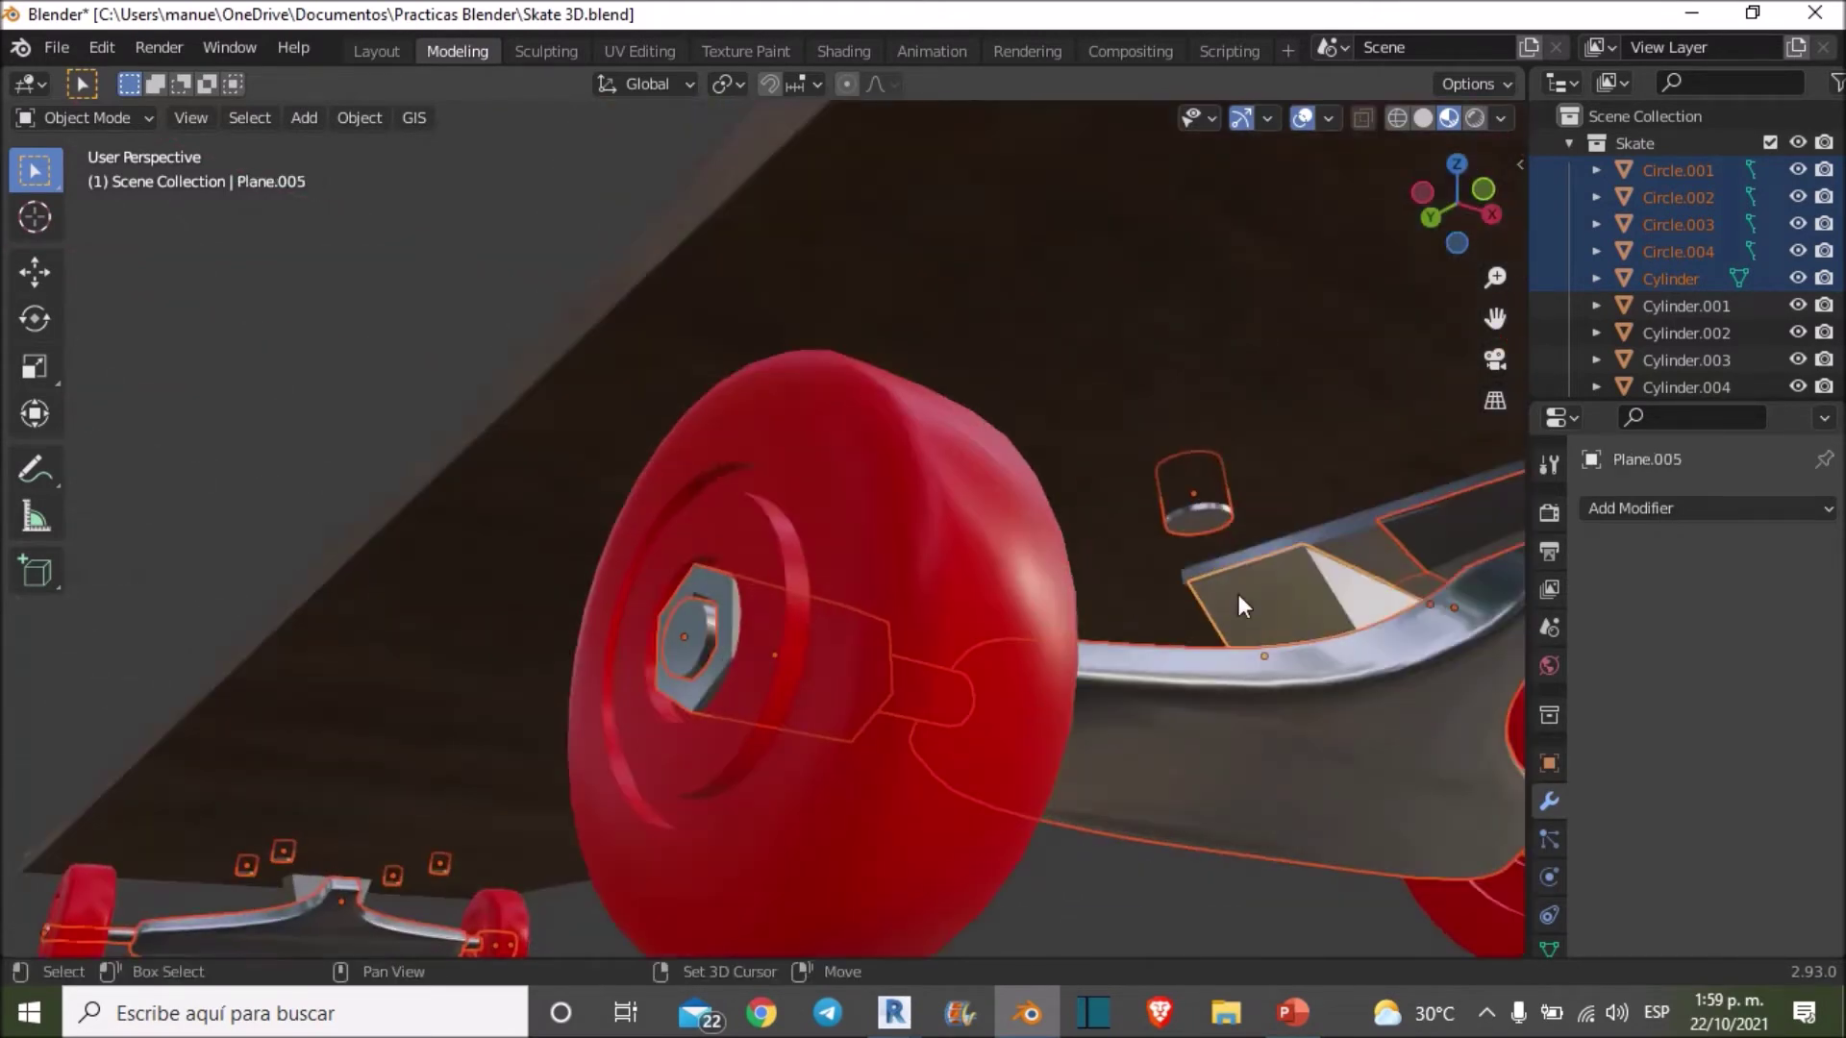
pyautogui.keyDown('shift'); pyautogui.click(1346, 554); pyautogui.keyUp('shift')
pyautogui.scroll(-6, 910, 655)
pyautogui.moveTo(865, 663)
pyautogui.mouseDown(button='middle')
pyautogui.moveTo(738, 691)
pyautogui.moveTo(694, 447)
pyautogui.moveTo(588, 296)
pyautogui.mouseUp(button='middle')
pyautogui.scroll(-3, 736, 685)
pyautogui.scroll(5, 673, 442)
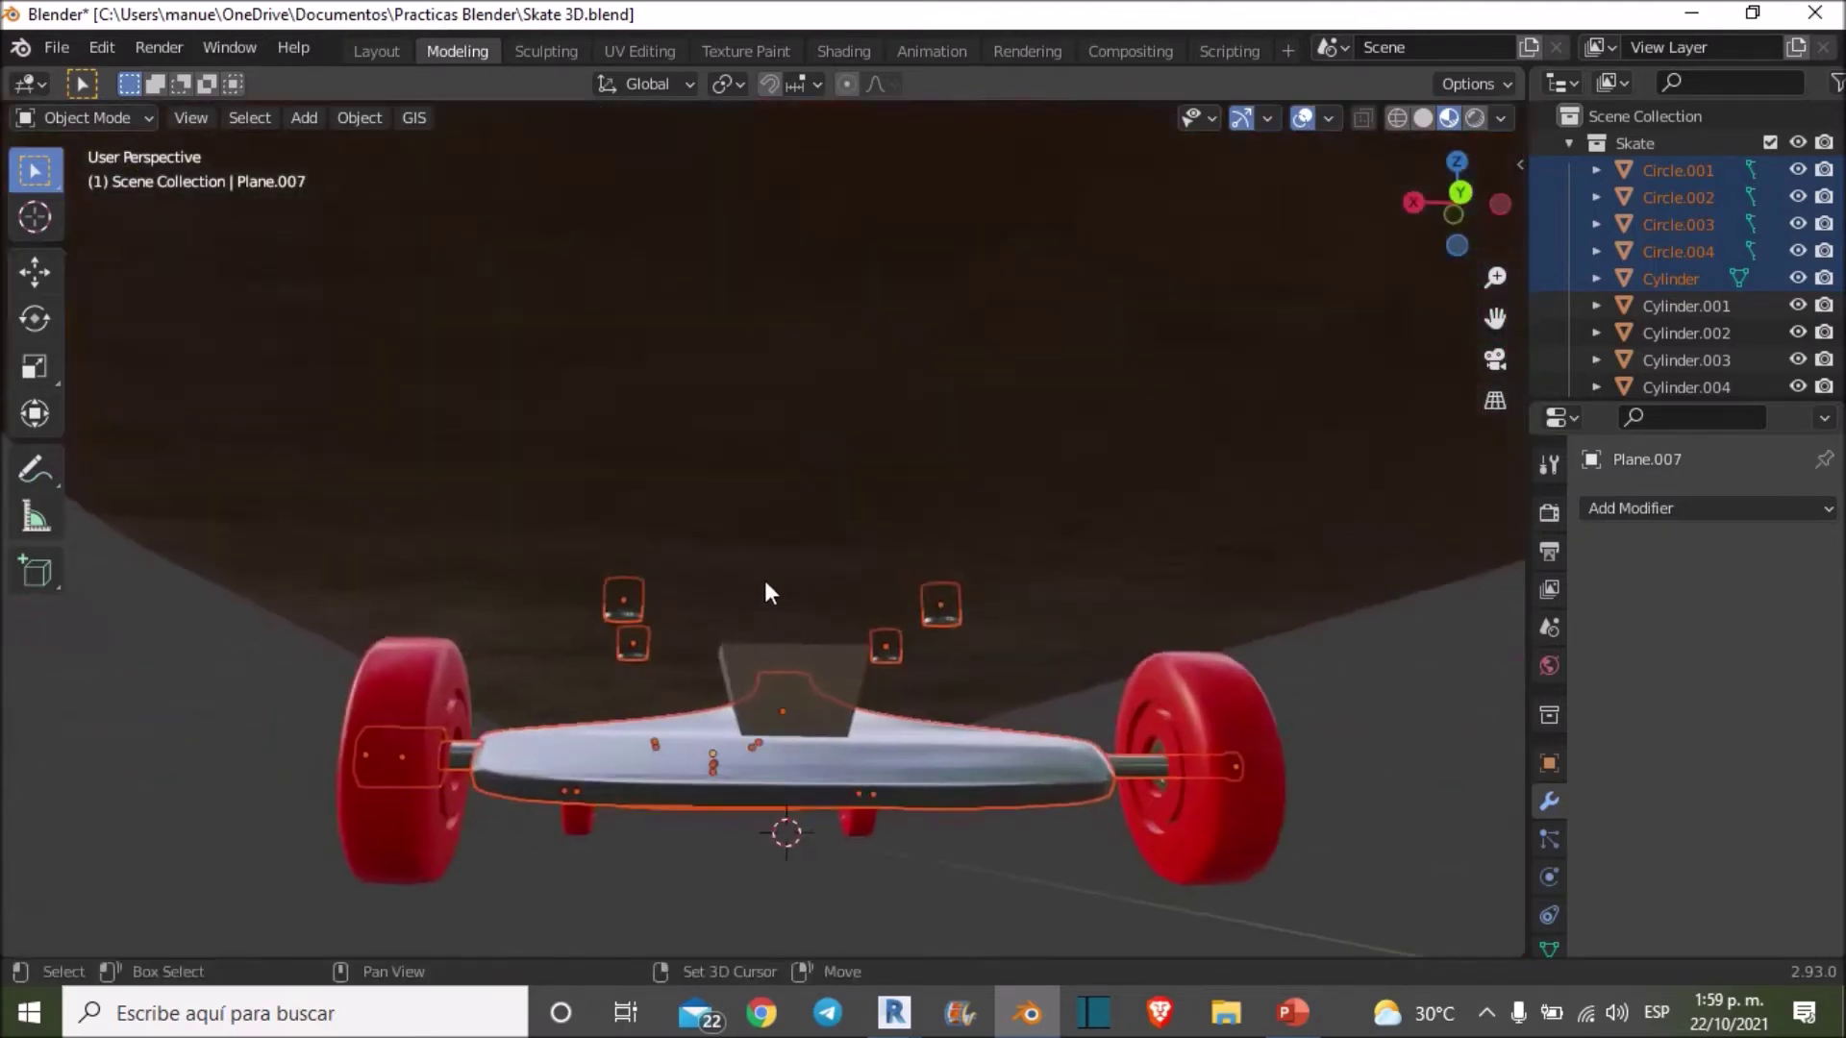
pyautogui.keyDown('shift'); pyautogui.click(784, 702); pyautogui.keyUp('shift')
# Step: Review the full metal selection from several angles and bring up the export formats
pyautogui.scroll(-5, 804, 673)
pyautogui.moveTo(797, 599)
pyautogui.mouseDown(button='middle')
pyautogui.moveTo(696, 679)
pyautogui.moveTo(323, 696)
pyautogui.mouseUp(button='middle')
pyautogui.scroll(3, 913, 590)
pyautogui.moveTo(913, 590); pyautogui.dragTo(913, 649, button='middle')
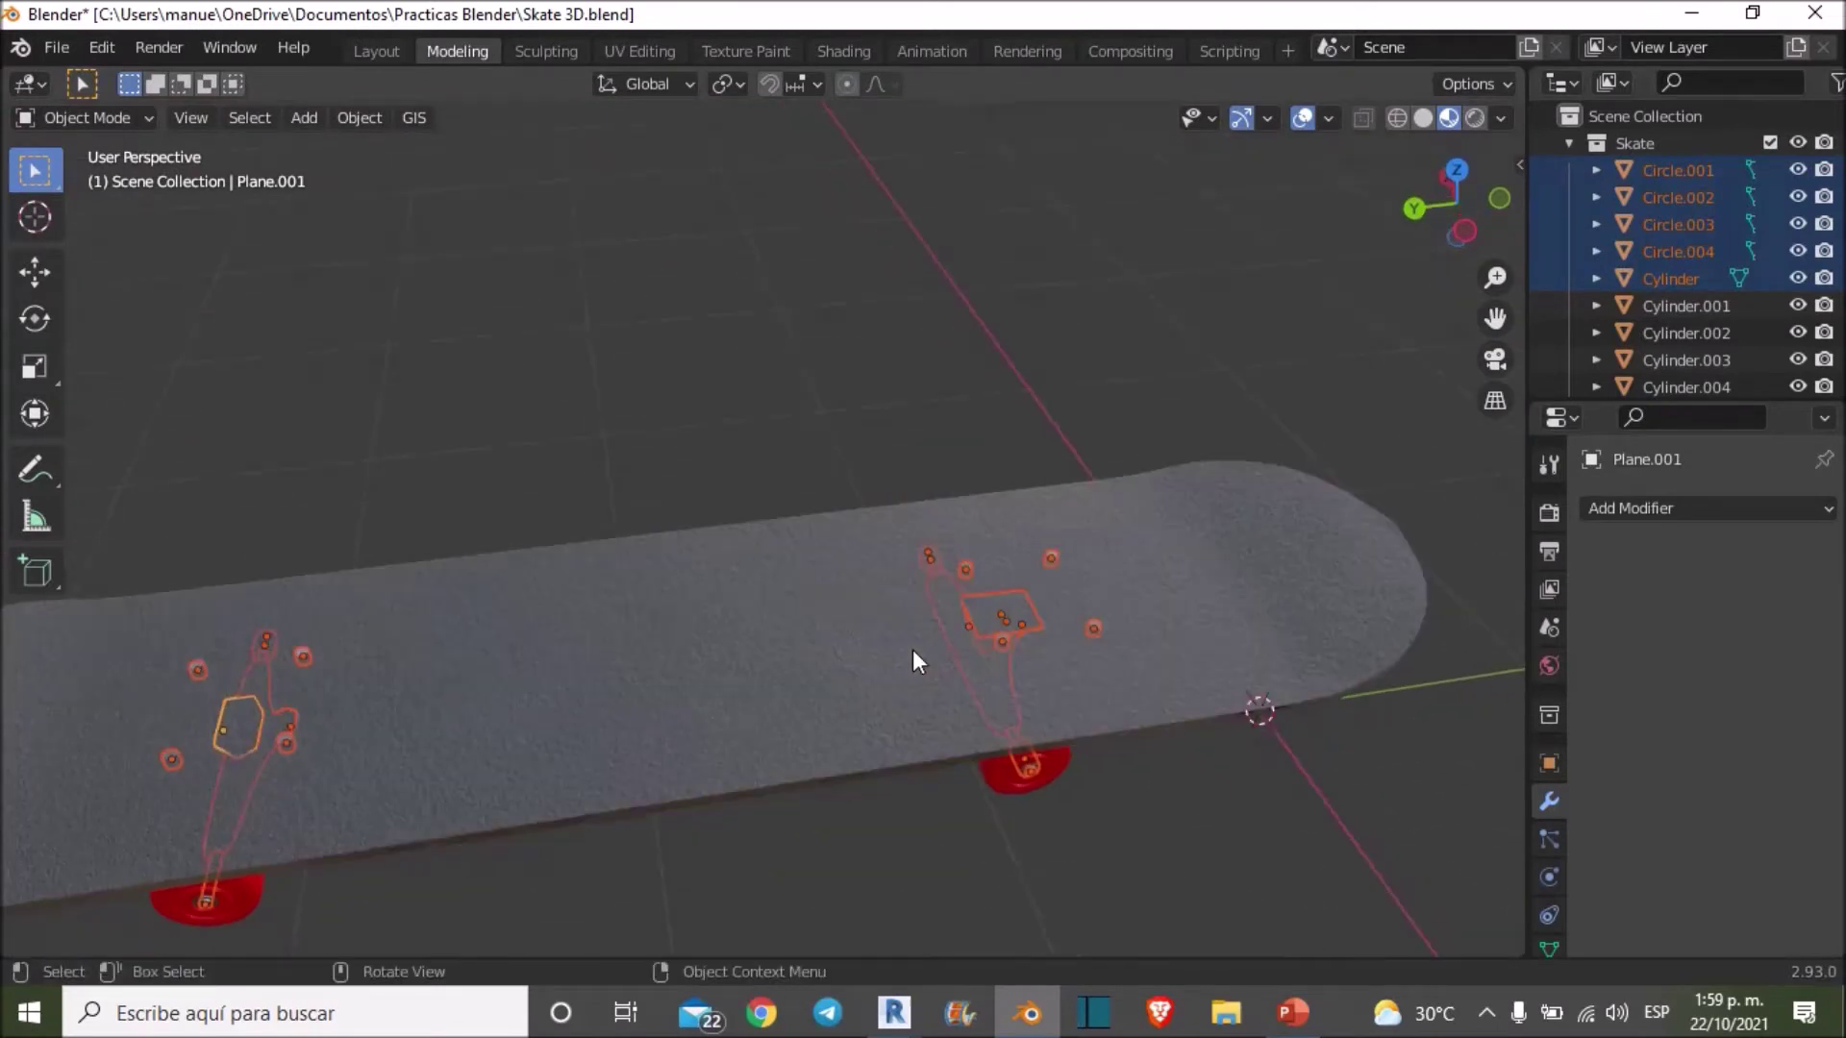
pyautogui.scroll(-1, 913, 649)
pyautogui.scroll(-3, 896, 664)
pyautogui.moveTo(730, 697); pyautogui.dragTo(706, 389, button='middle')
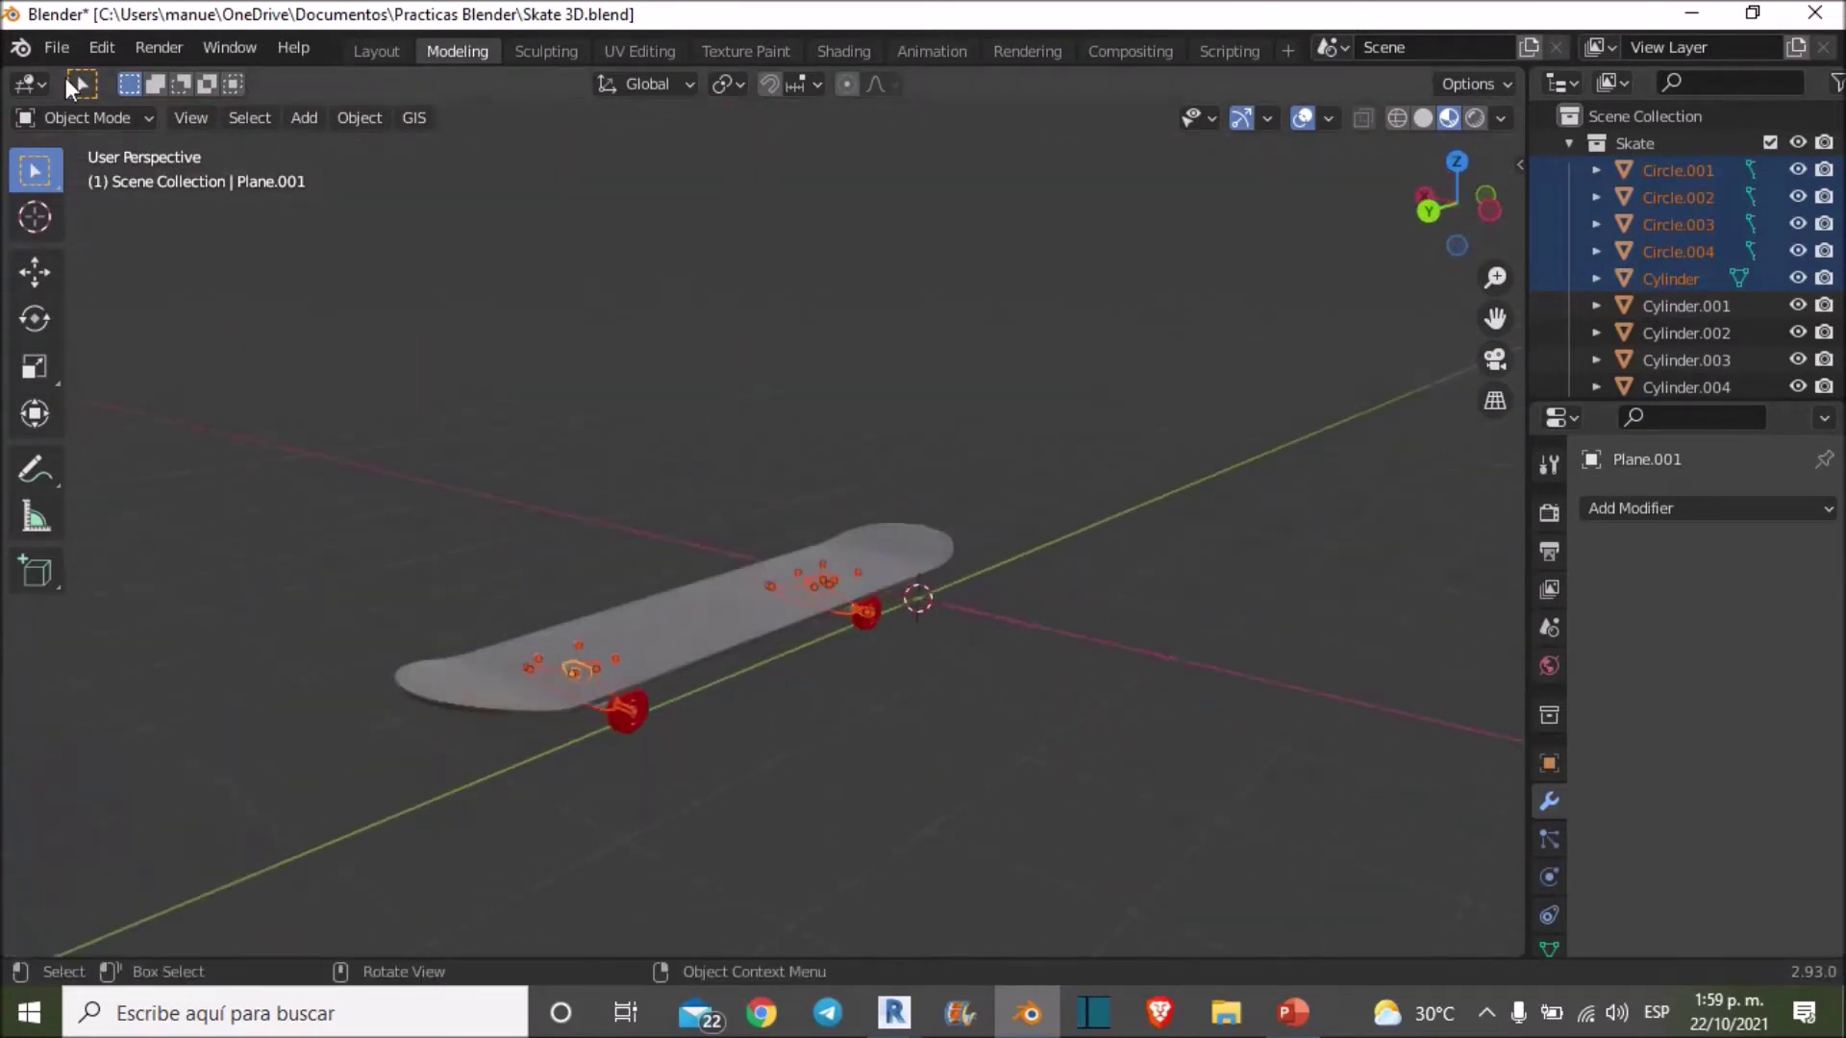
pyautogui.click(55, 48)
pyautogui.moveTo(98, 441)
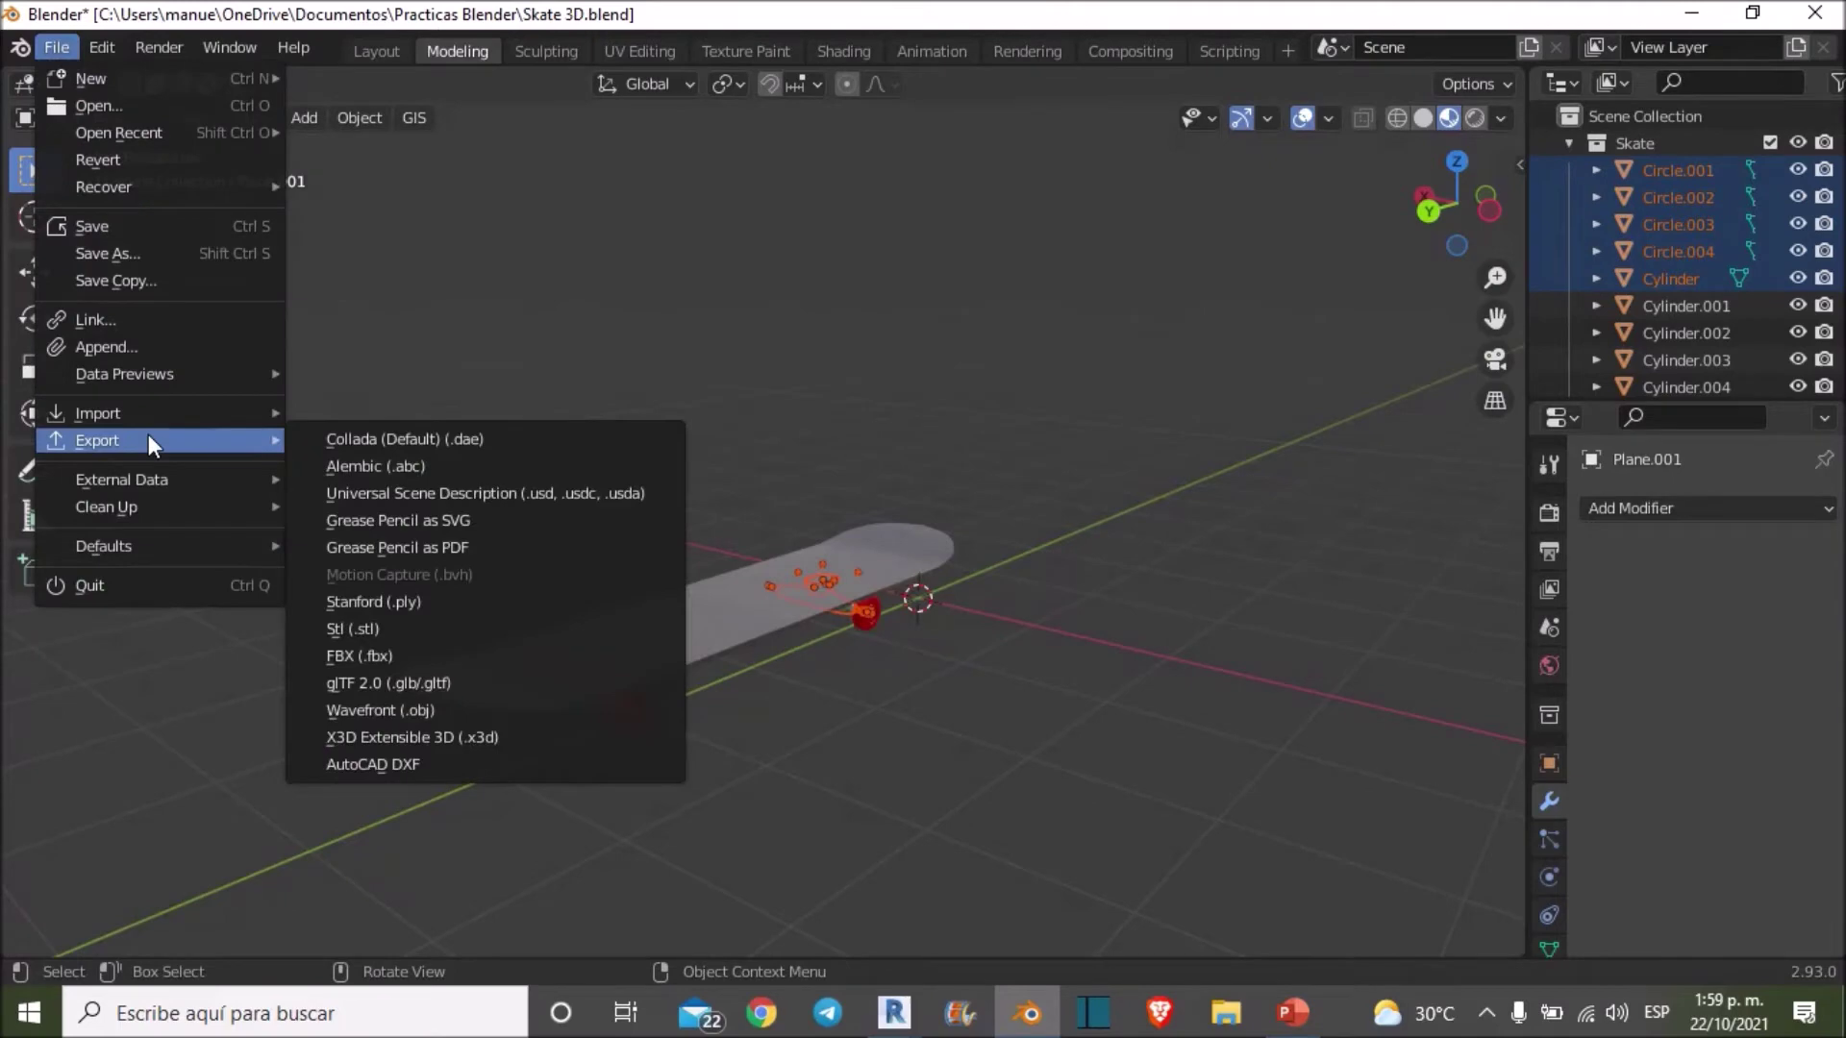
# Step: Export the selected metal parts as an AutoCAD DXF file named Metal
pyautogui.click(429, 759)
pyautogui.click(701, 893)
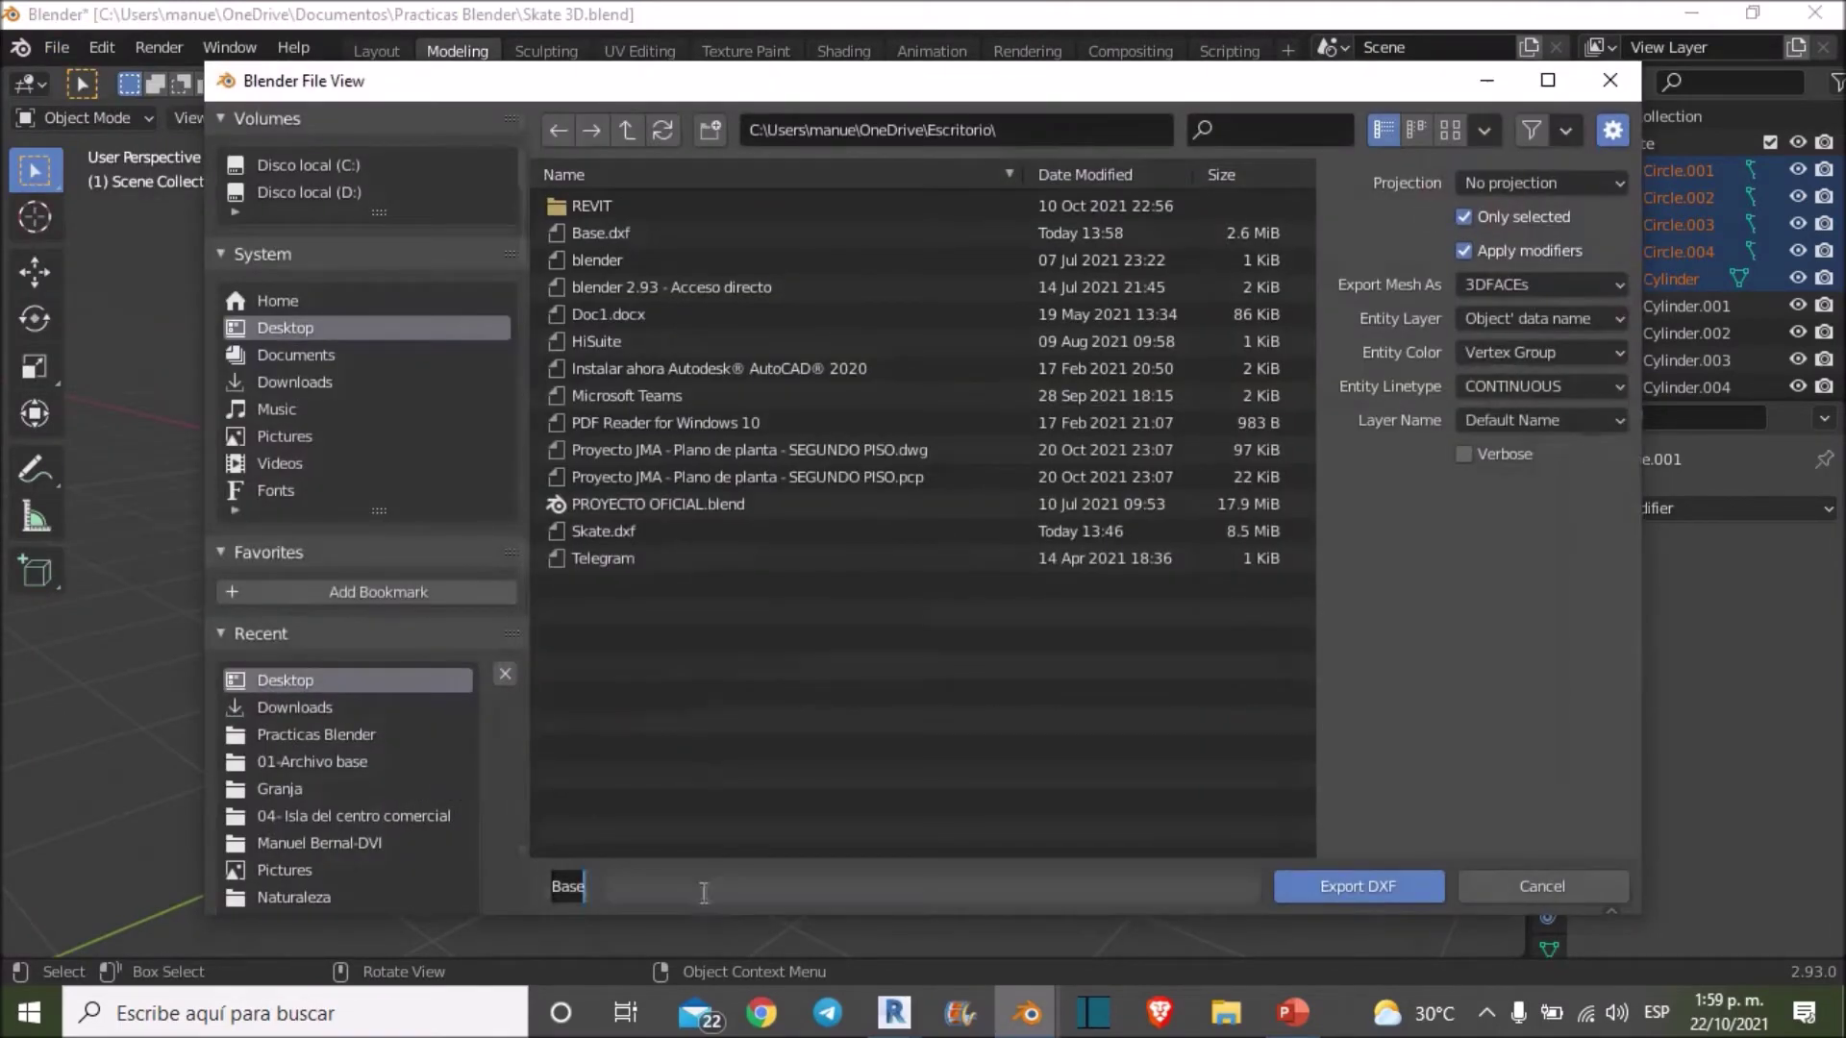
pyautogui.write('M')
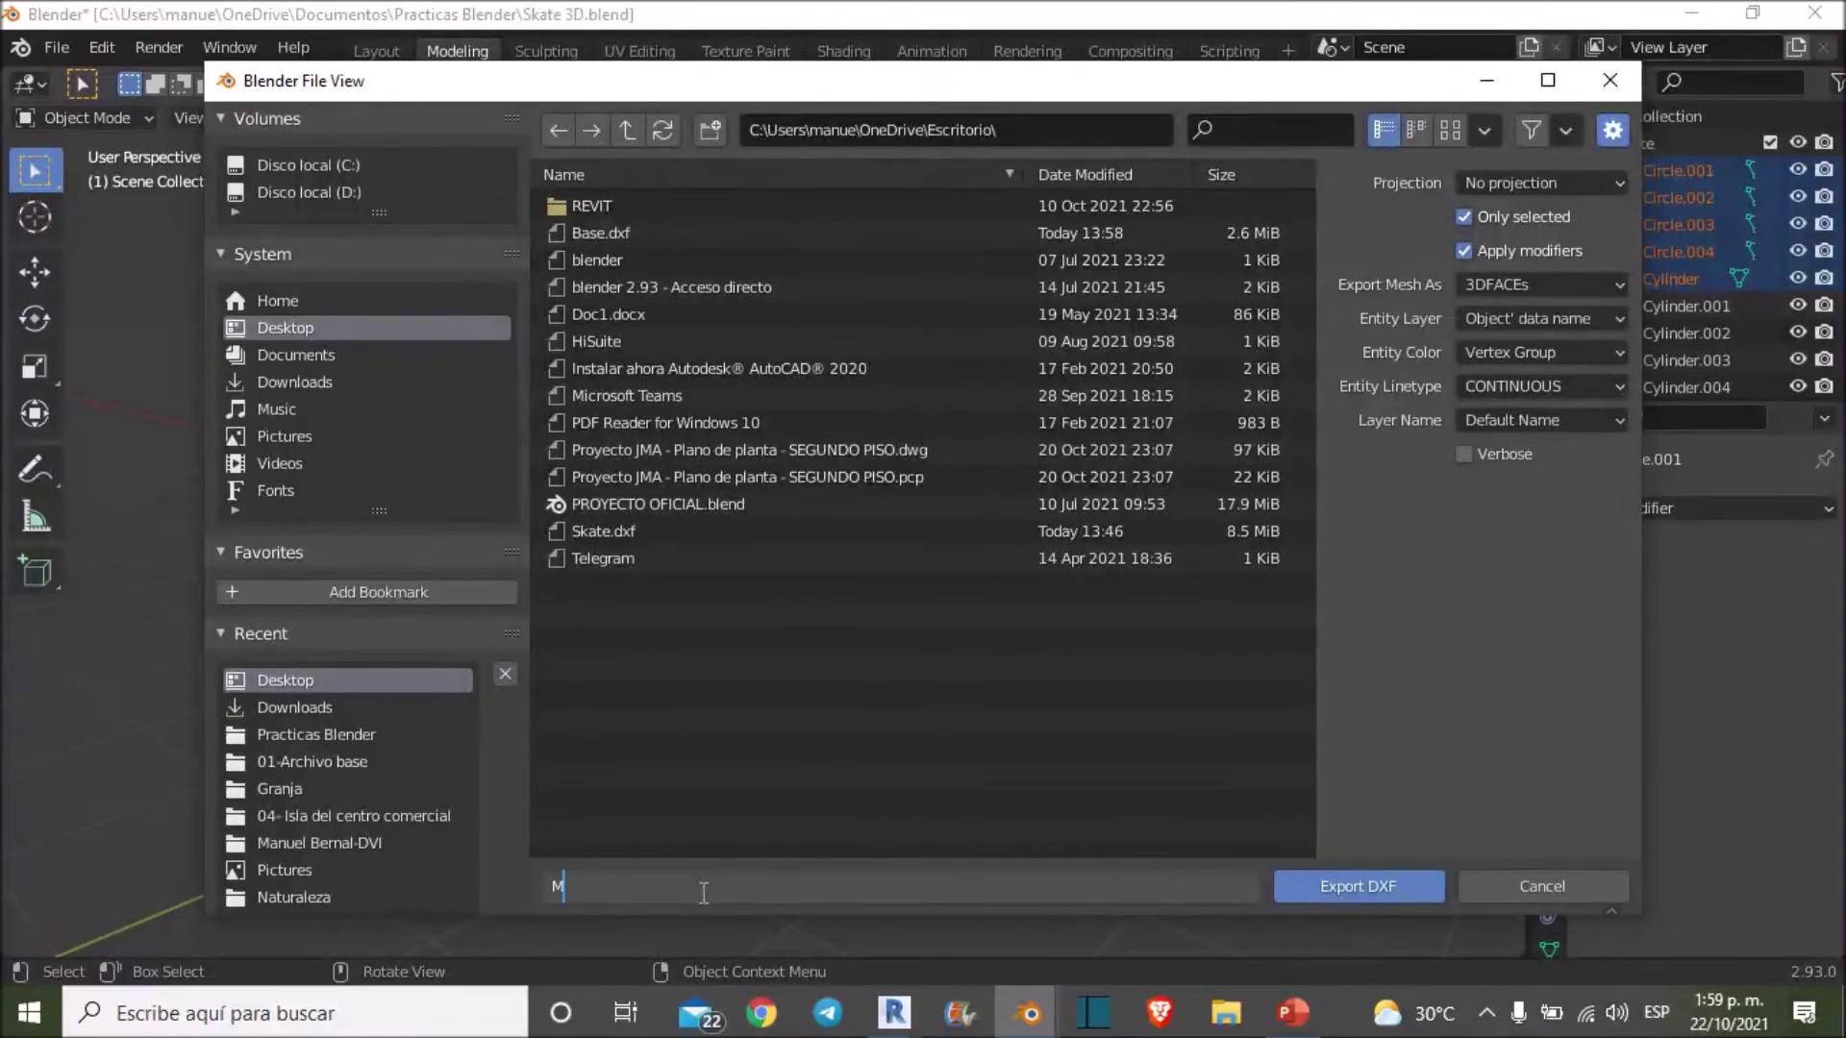
pyautogui.click(1345, 890)
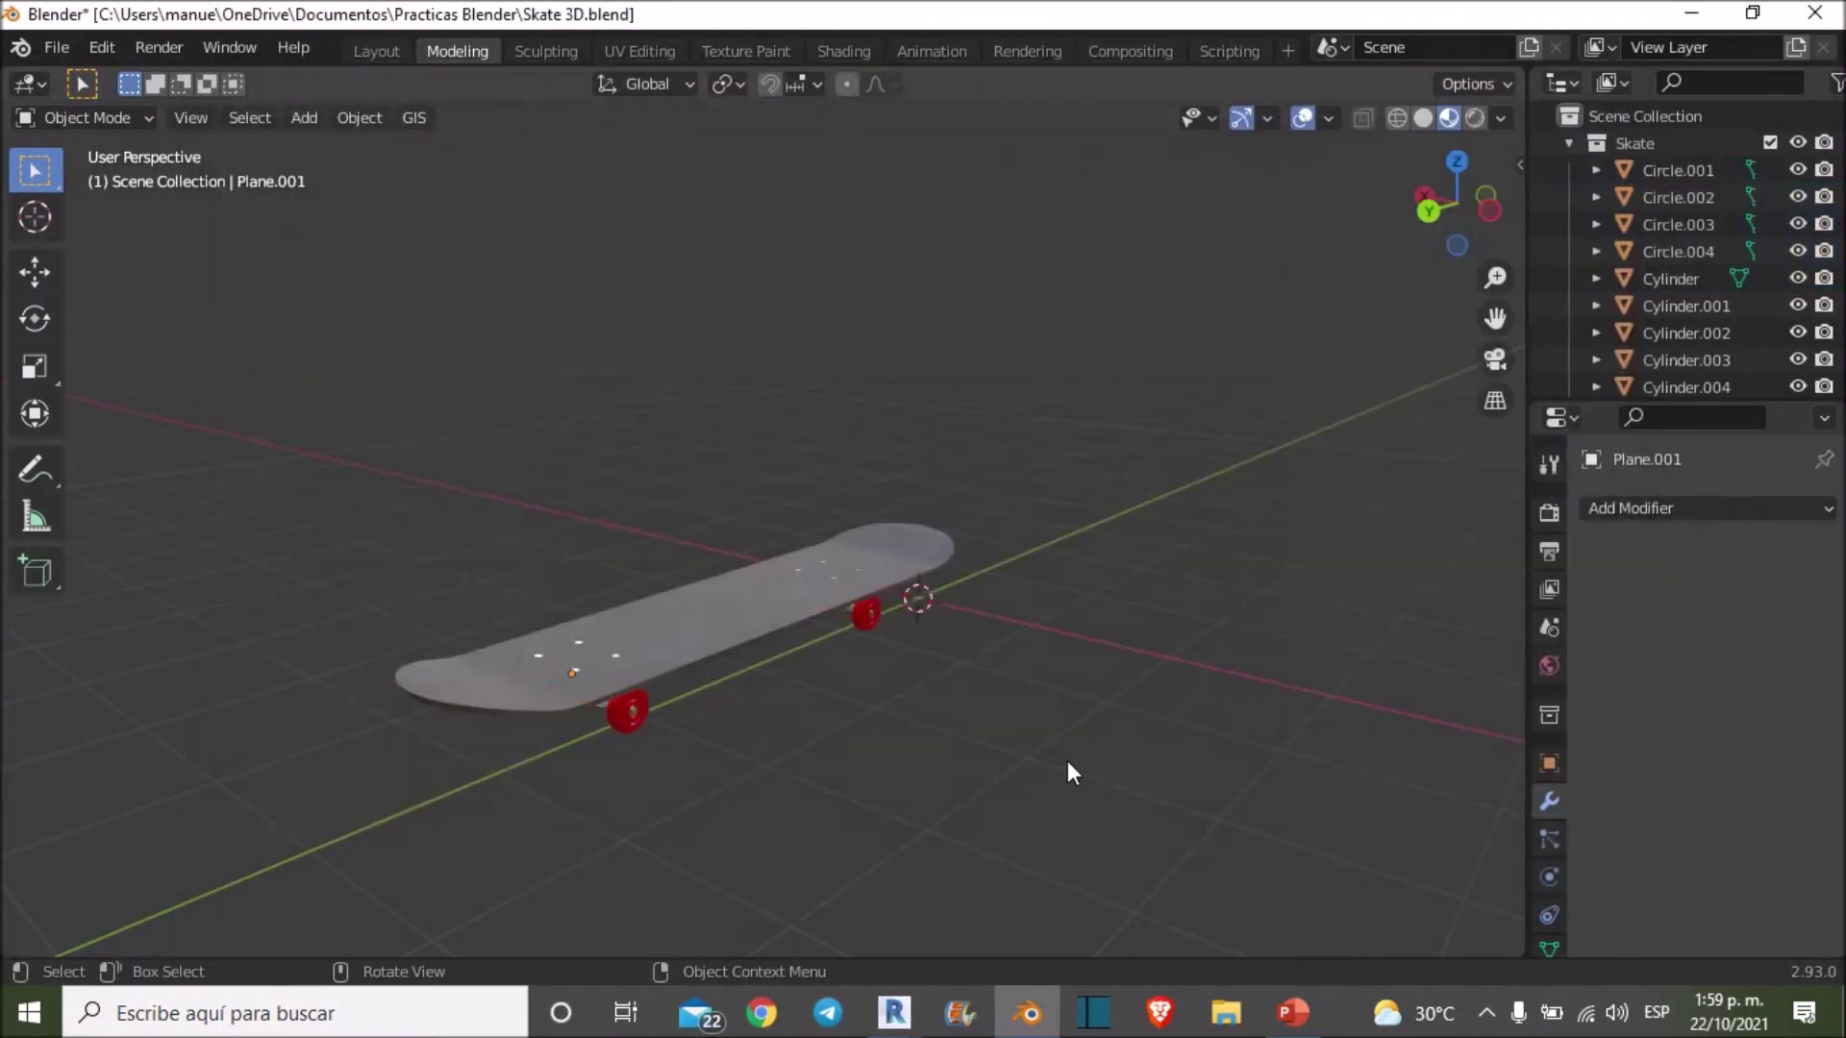
pyautogui.scroll(3, 1071, 759)
pyautogui.moveTo(1075, 733)
pyautogui.mouseDown(button='middle')
pyautogui.moveTo(1093, 667)
pyautogui.moveTo(536, 546)
pyautogui.moveTo(555, 525)
pyautogui.mouseUp(button='middle')
# Step: Select the three red wheels
pyautogui.click(450, 560)
pyautogui.keyDown('shift'); pyautogui.click(271, 592); pyautogui.keyUp('shift')
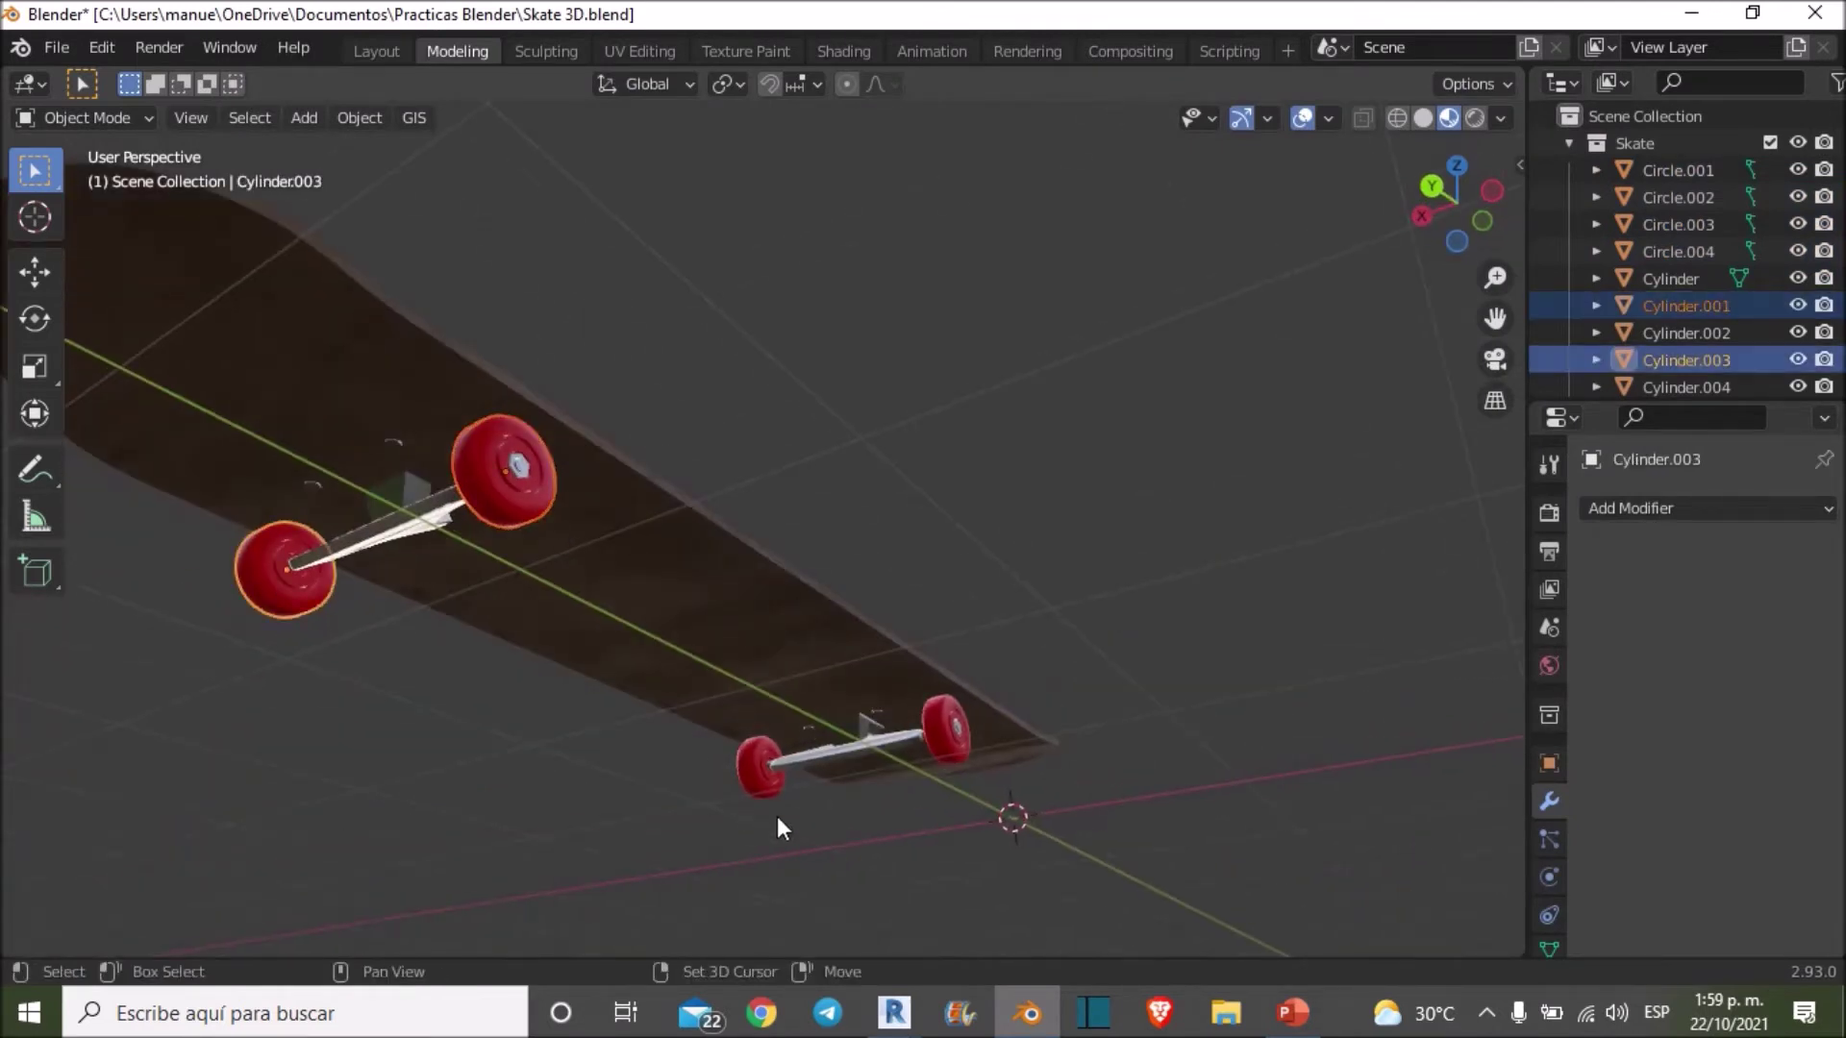
pyautogui.keyDown('shift'); pyautogui.click(759, 785); pyautogui.keyUp('shift')
pyautogui.moveTo(985, 583); pyautogui.dragTo(764, 532, button='middle')
# Step: Export the selected wheels as an AutoCAD DXF file named Ruedas, then start Link CAD in Revit
pyautogui.click(56, 47)
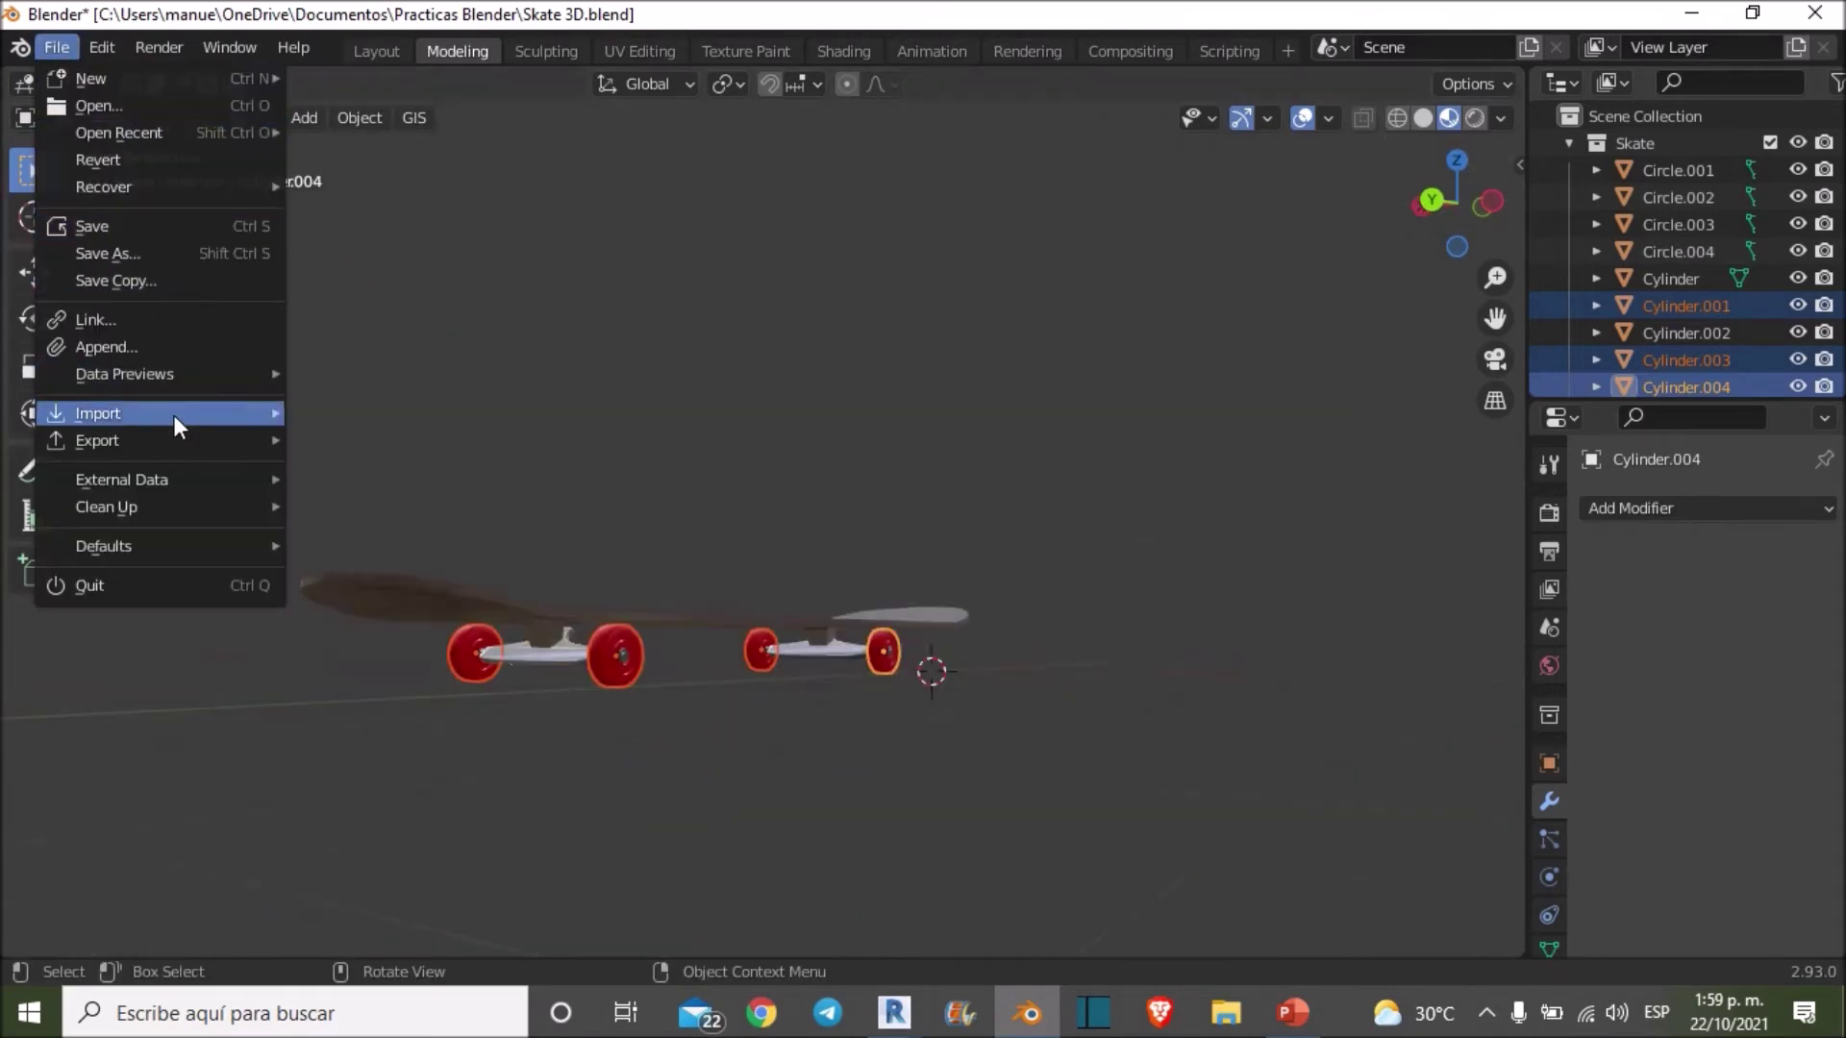
pyautogui.moveTo(97, 440)
pyautogui.click(465, 763)
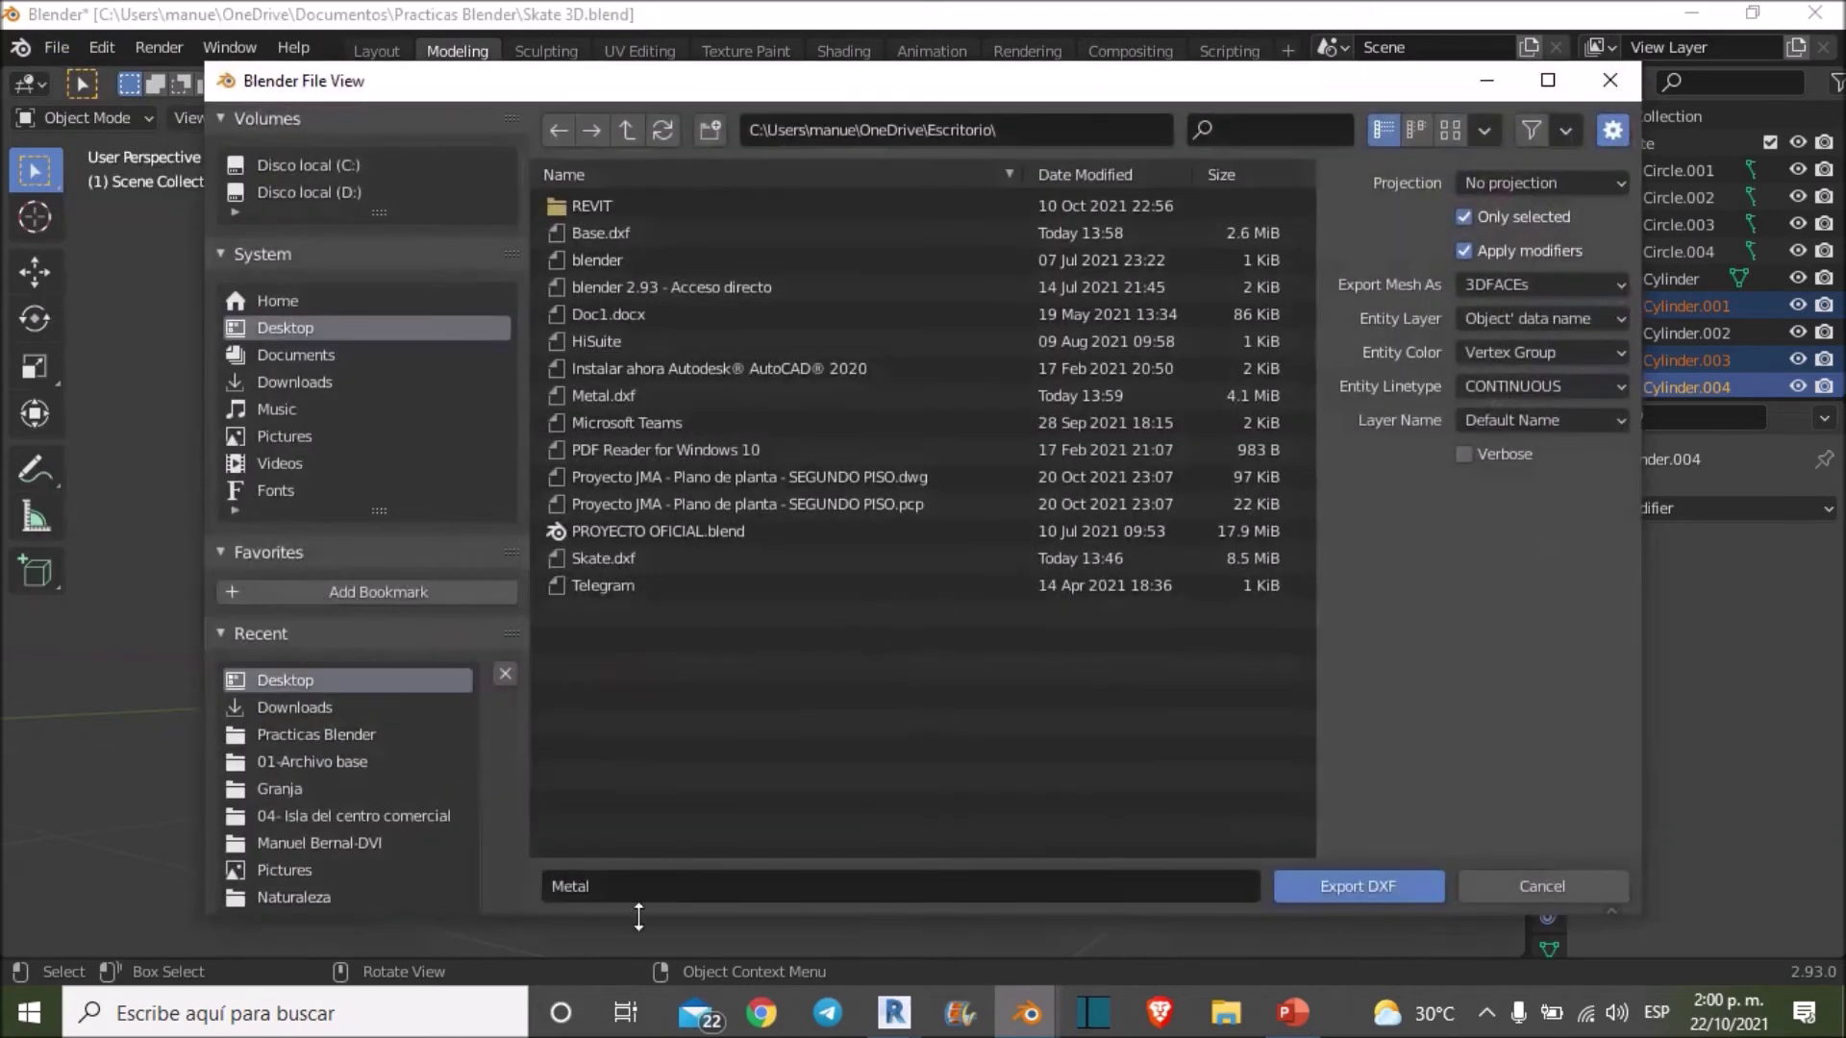
pyautogui.click(618, 886)
pyautogui.write('R')
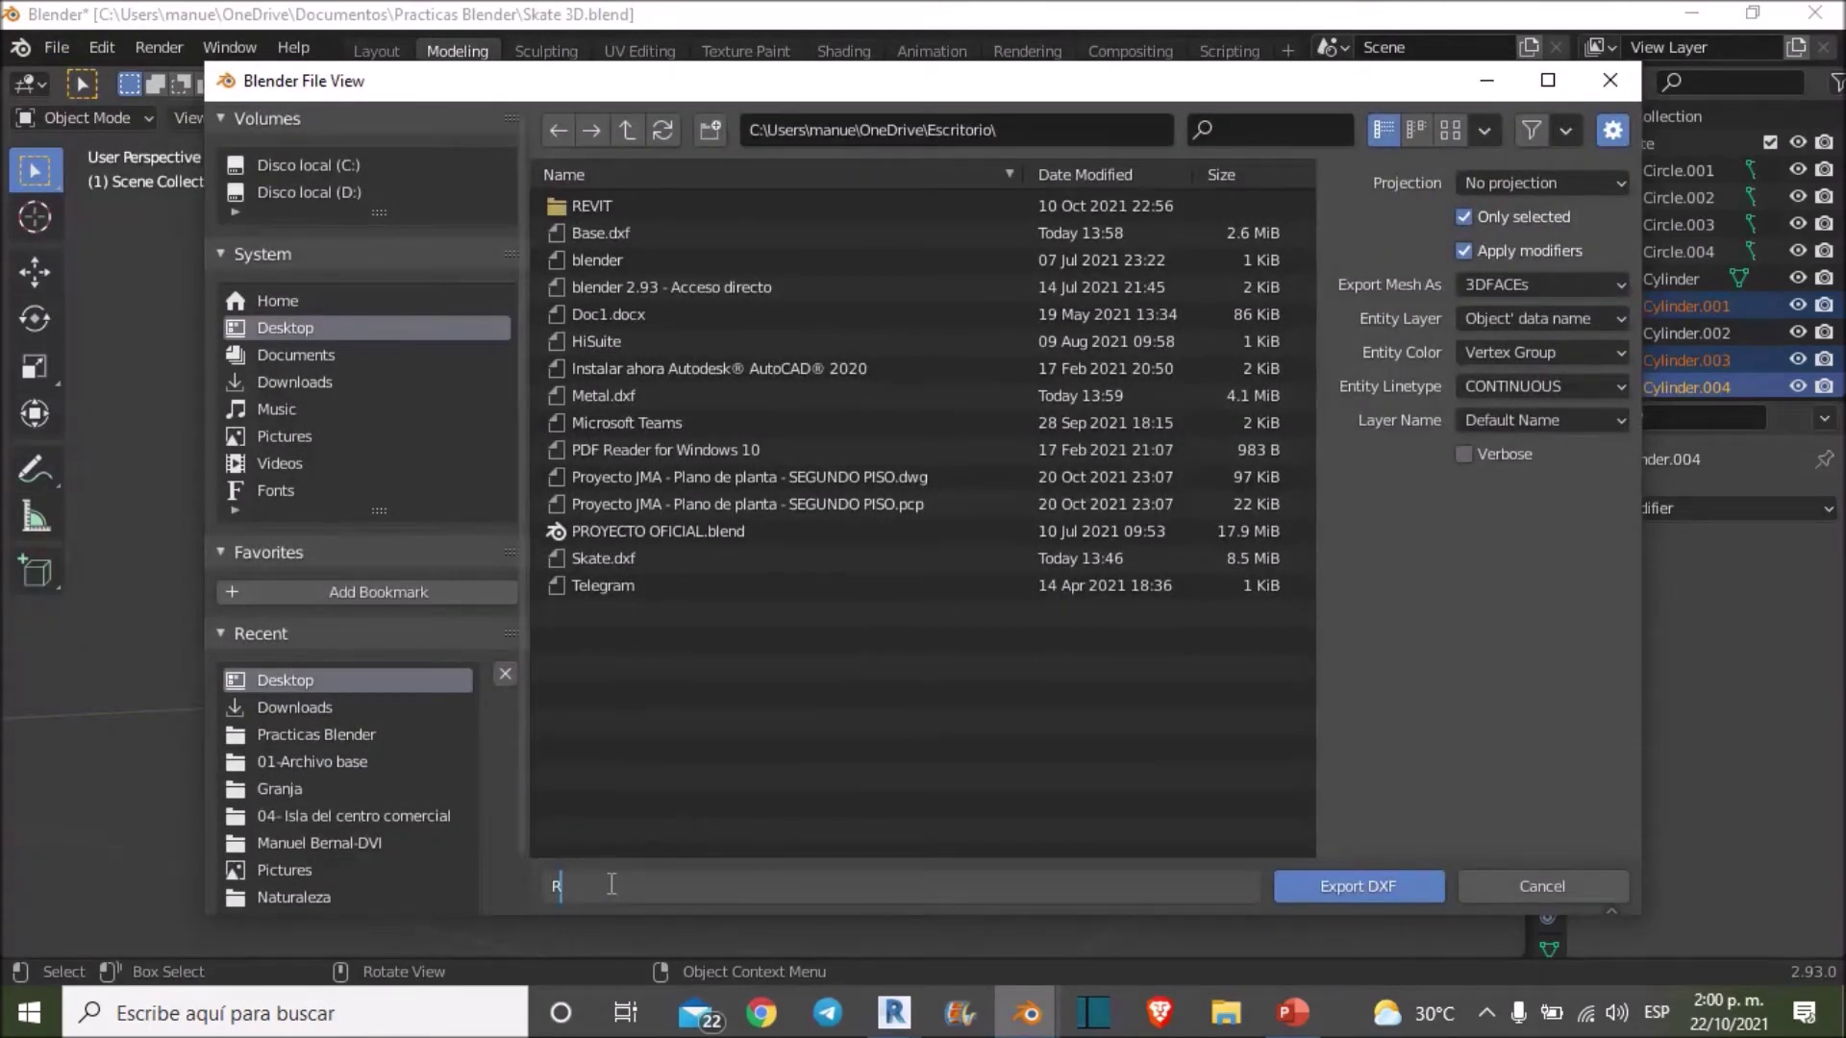
pyautogui.write('uedas')
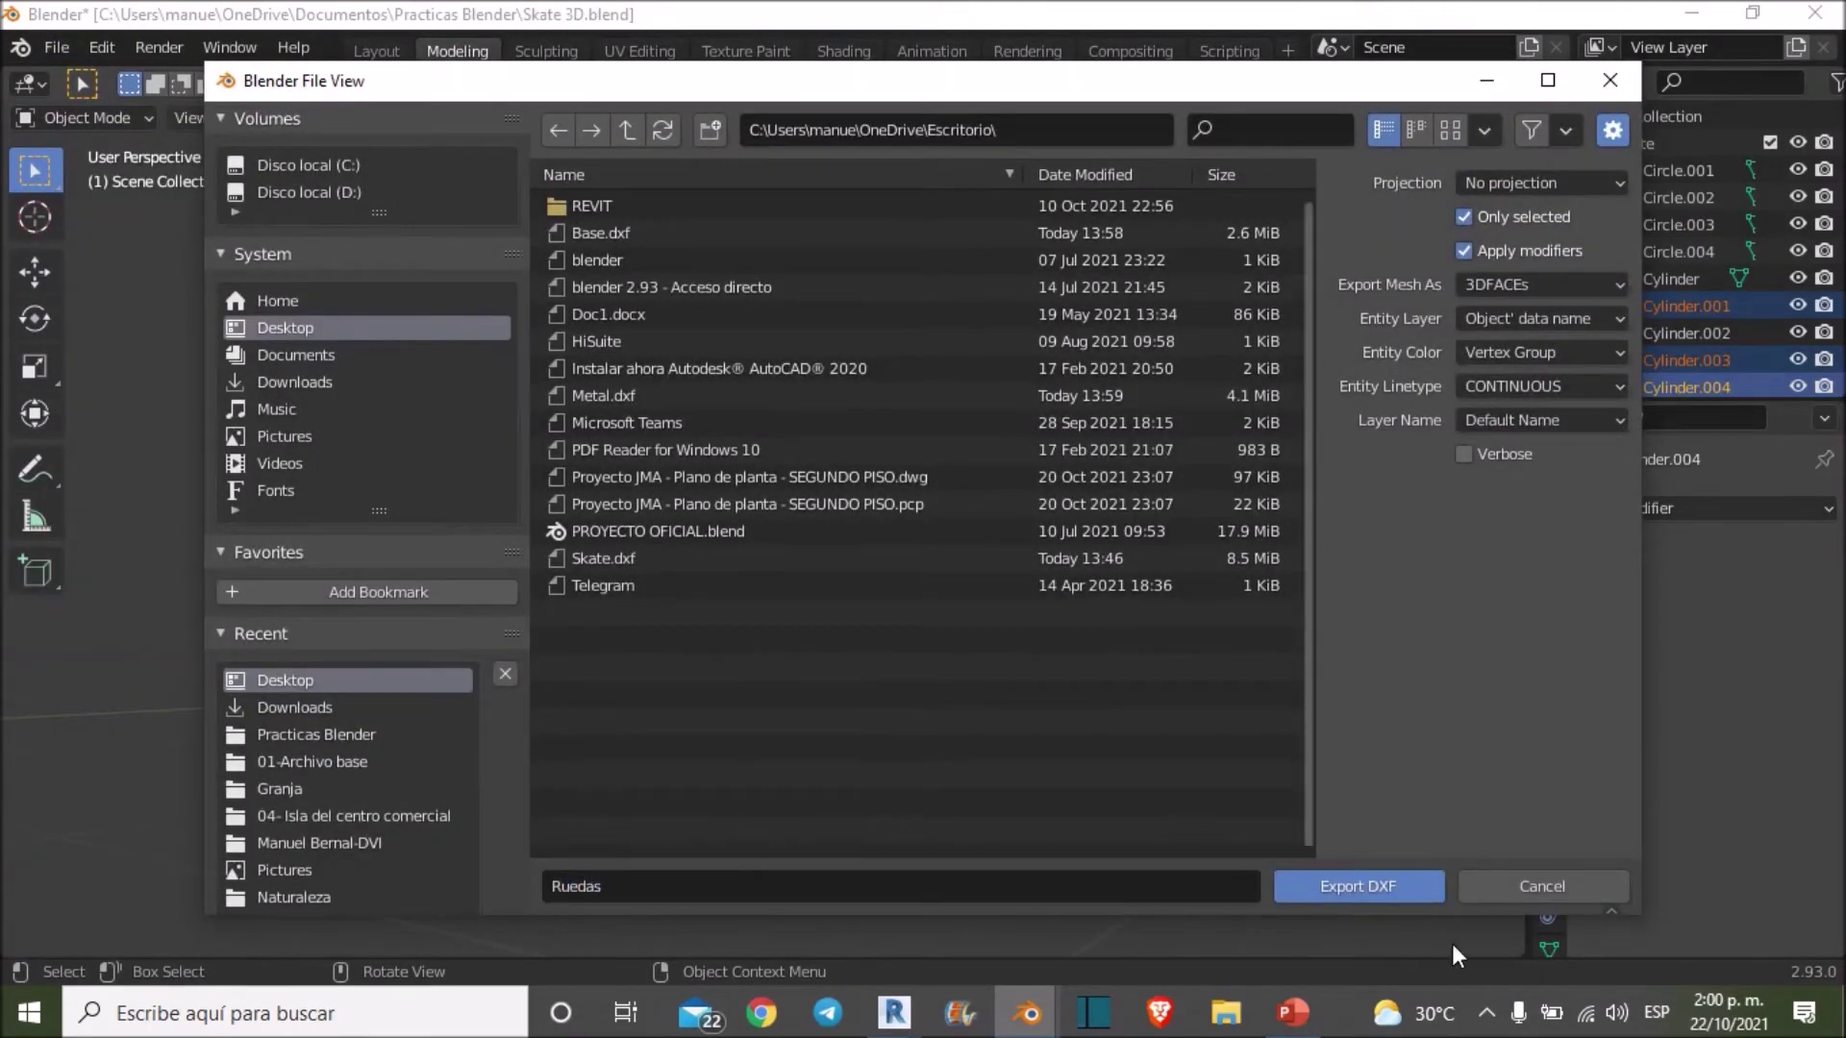
pyautogui.click(1388, 887)
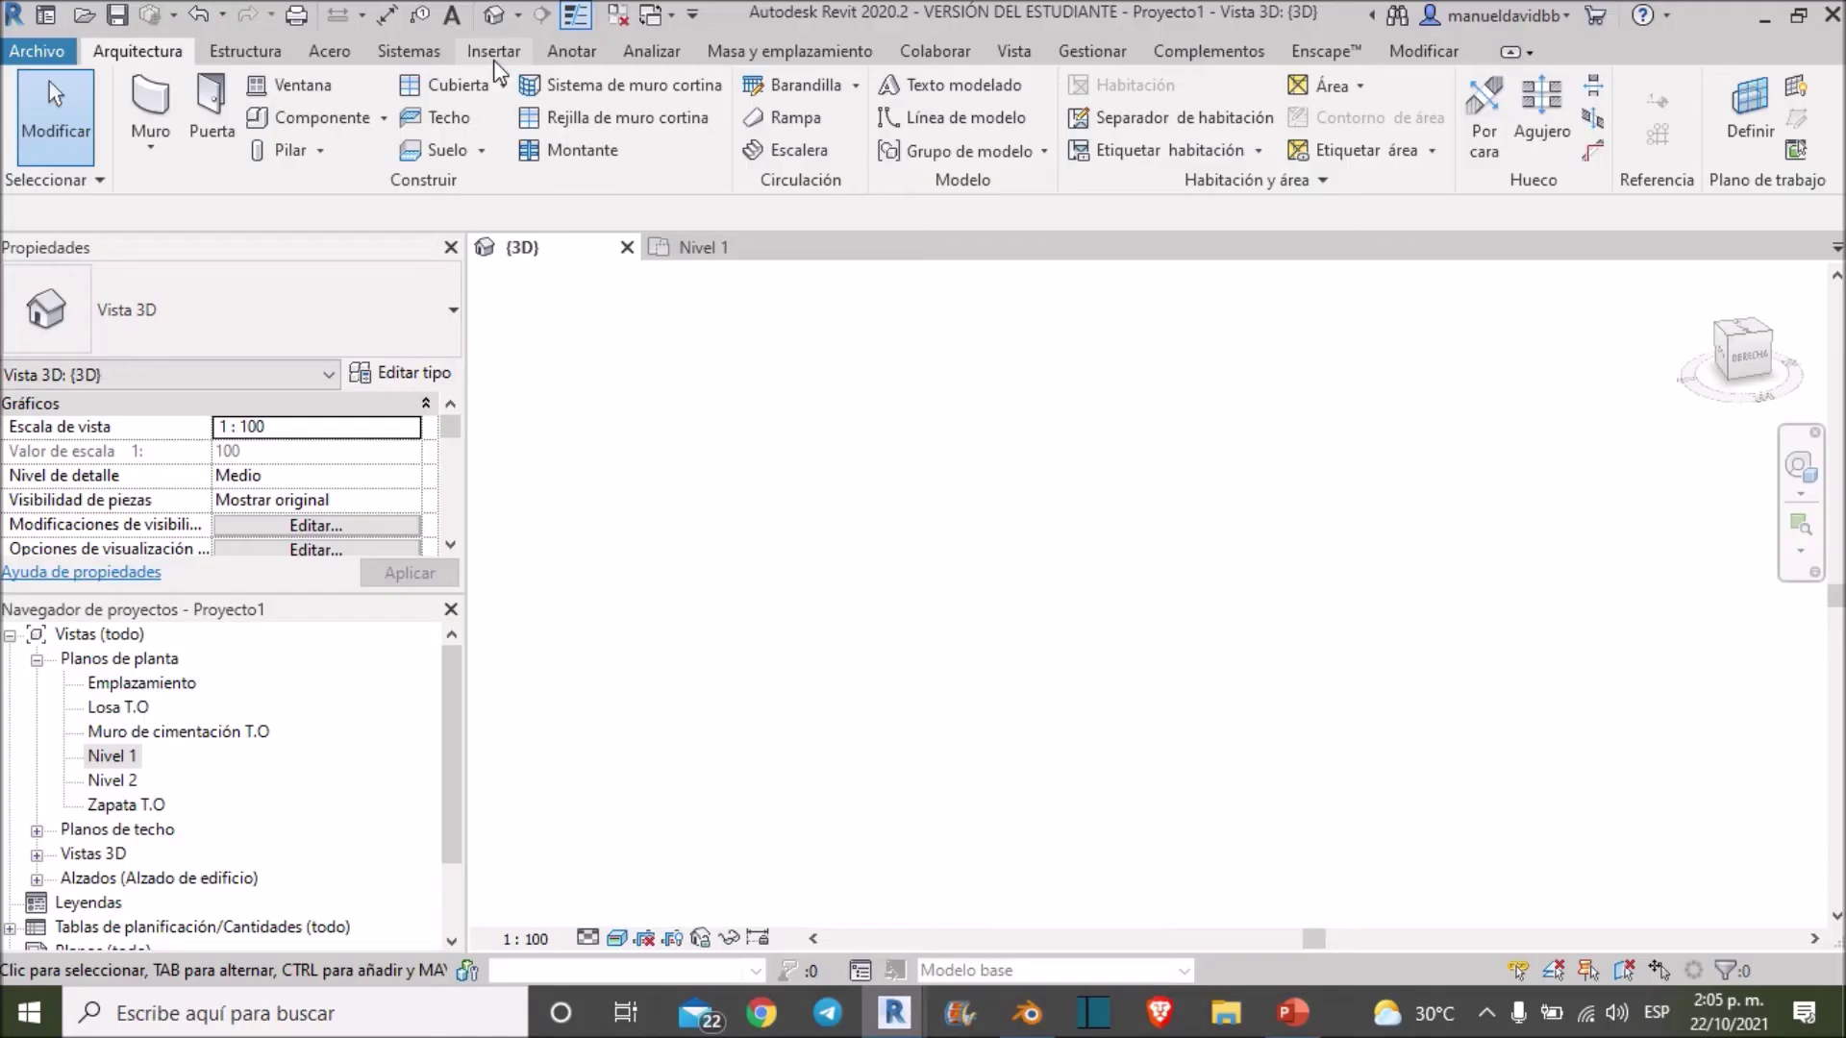
pyautogui.click(494, 51)
pyautogui.click(300, 145)
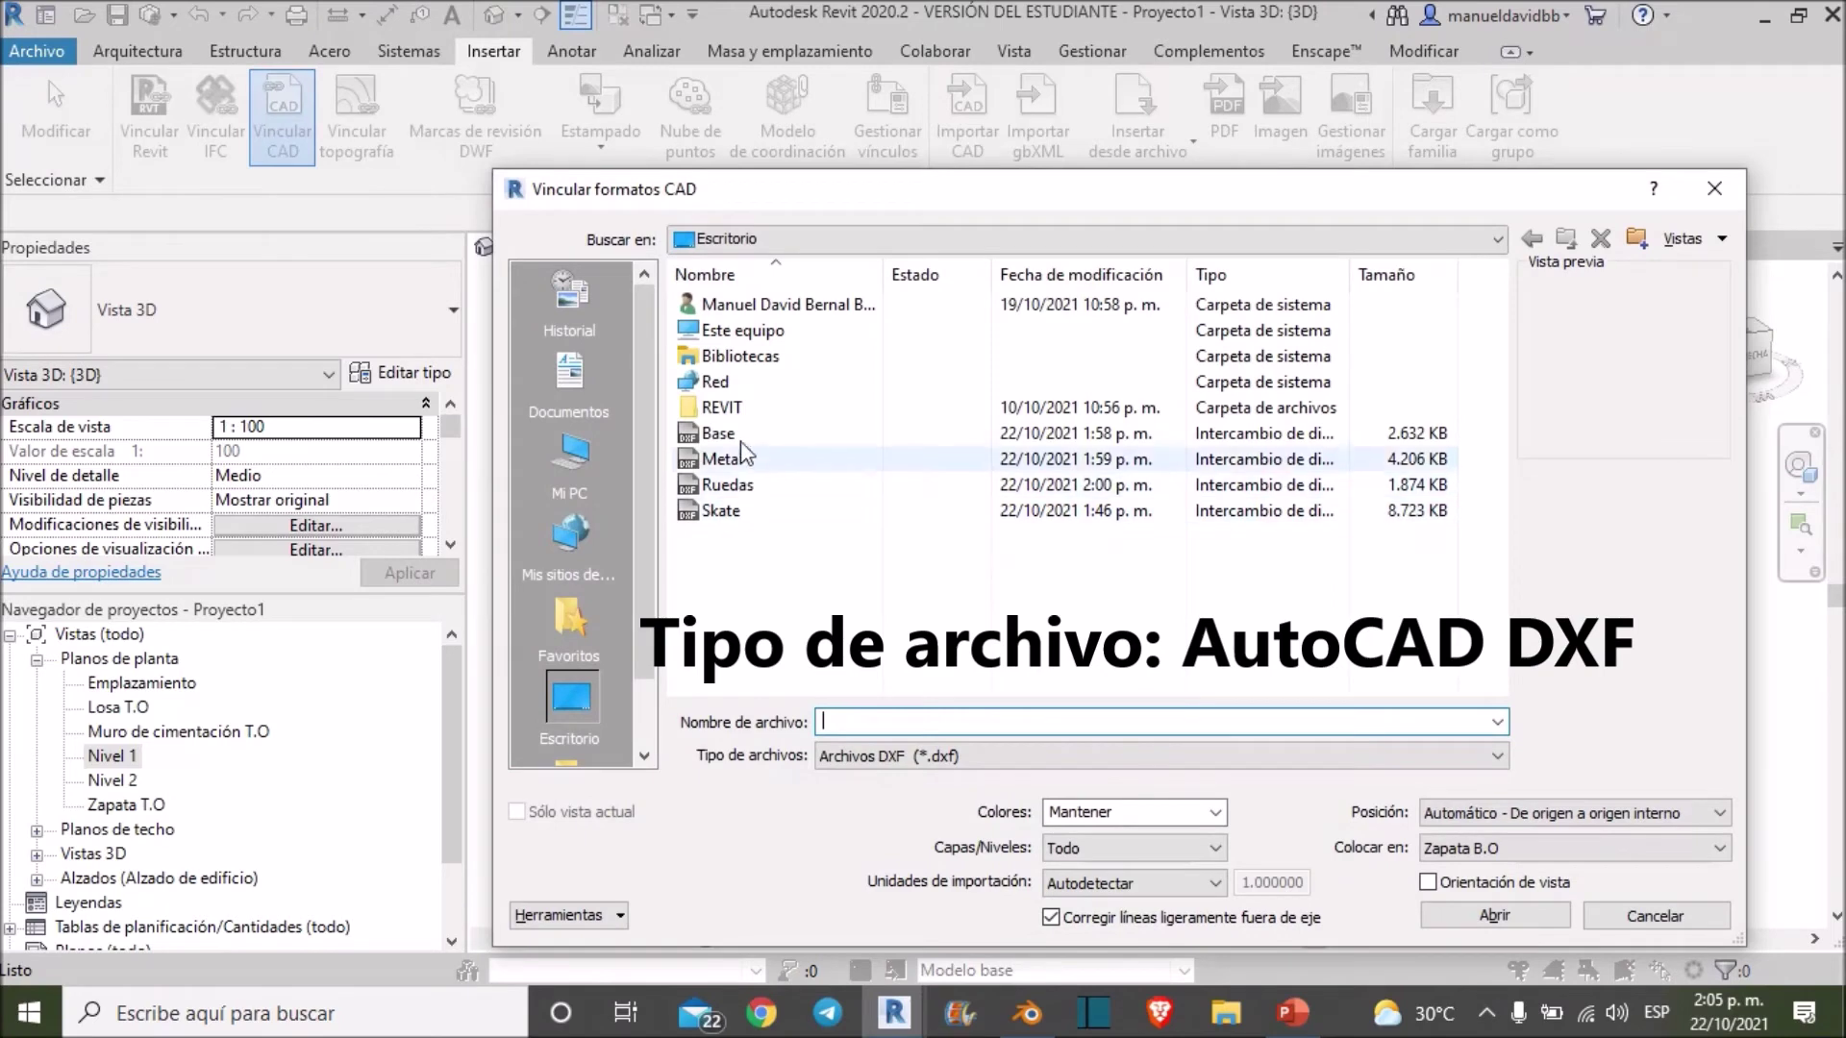
# Step: Link the Base and Metal DXF files into the Revit 3D view
pyautogui.click(721, 433)
pyautogui.click(1485, 913)
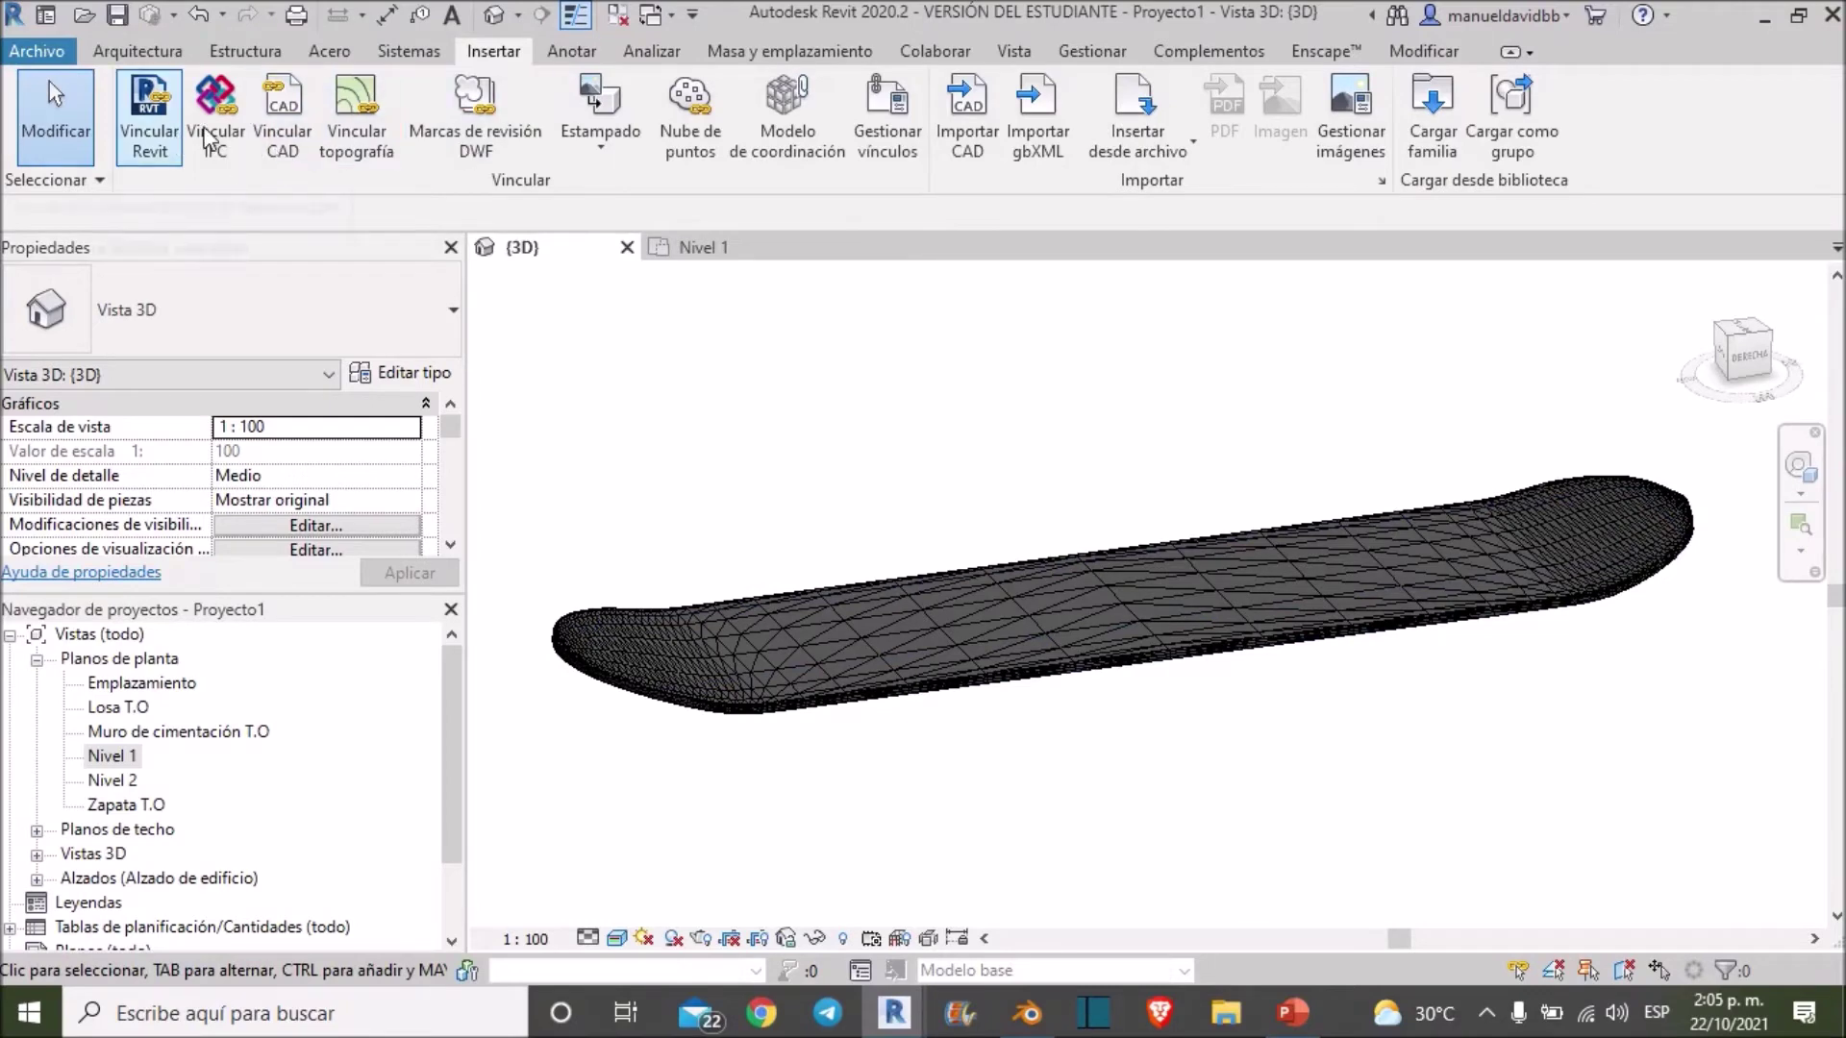
pyautogui.click(282, 125)
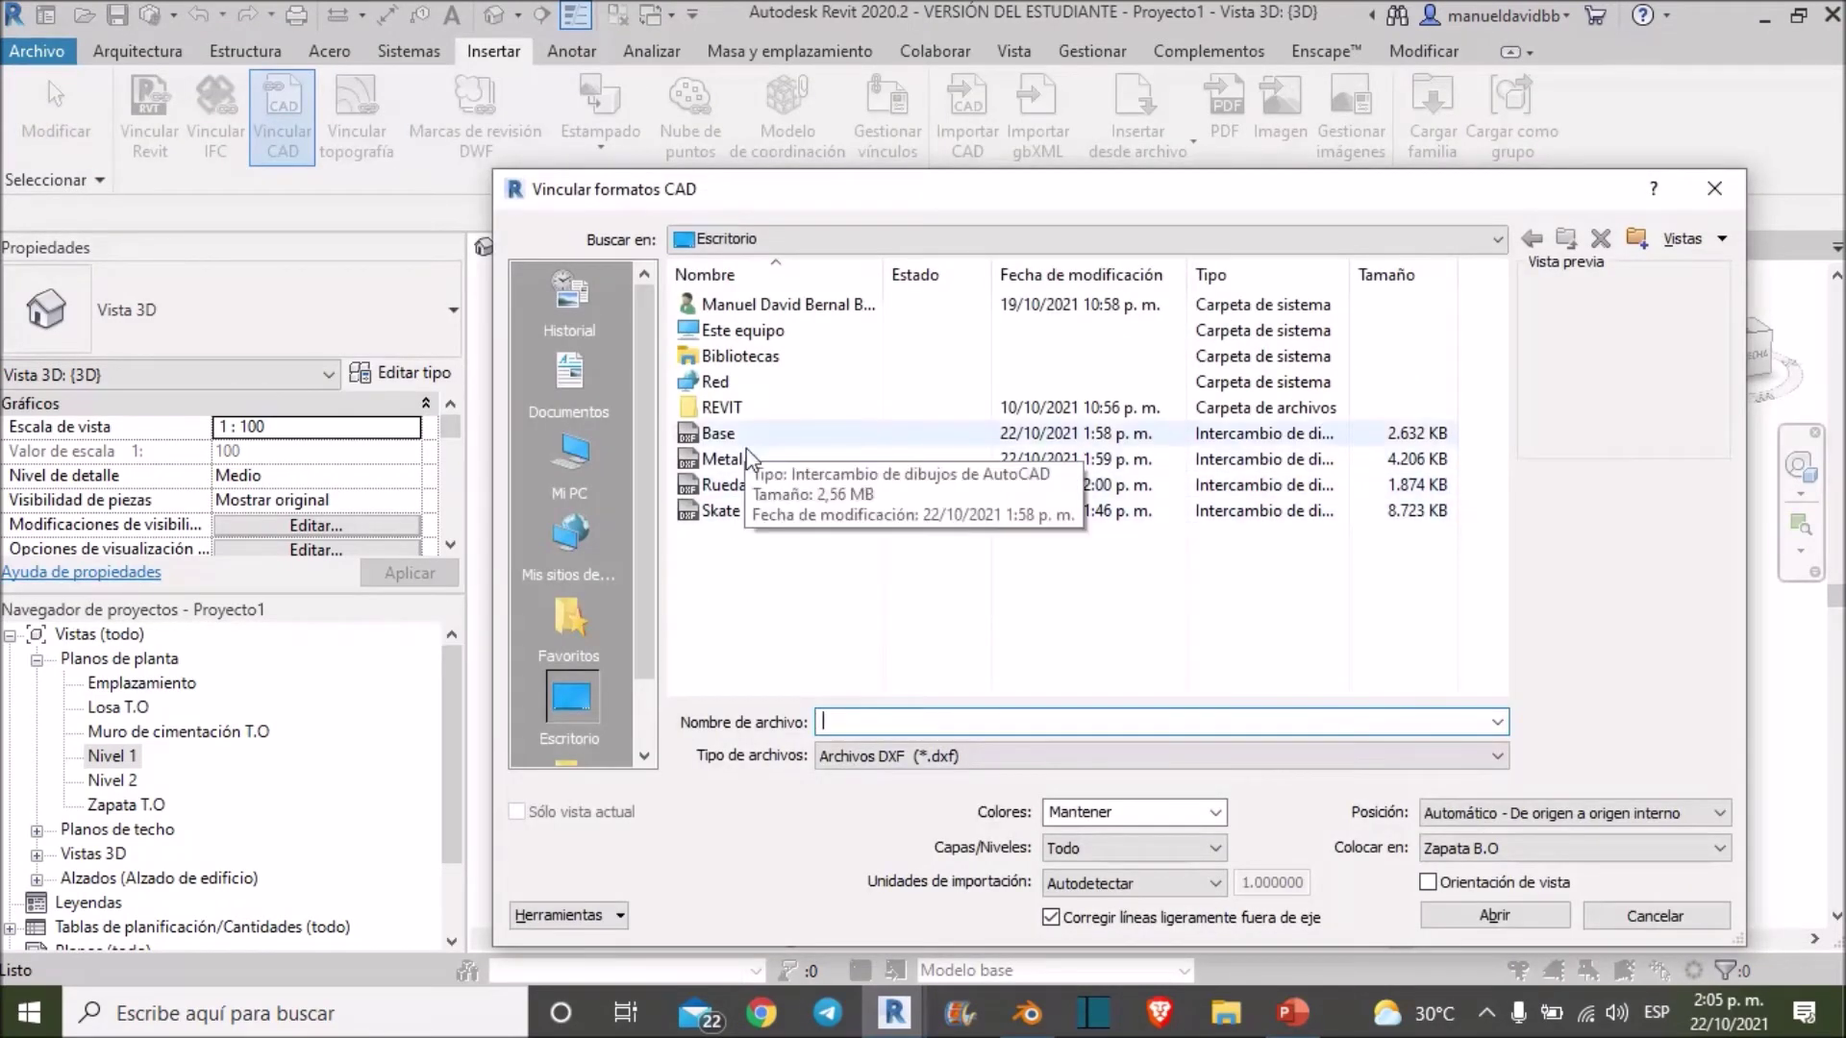
pyautogui.click(731, 460)
pyautogui.click(1495, 916)
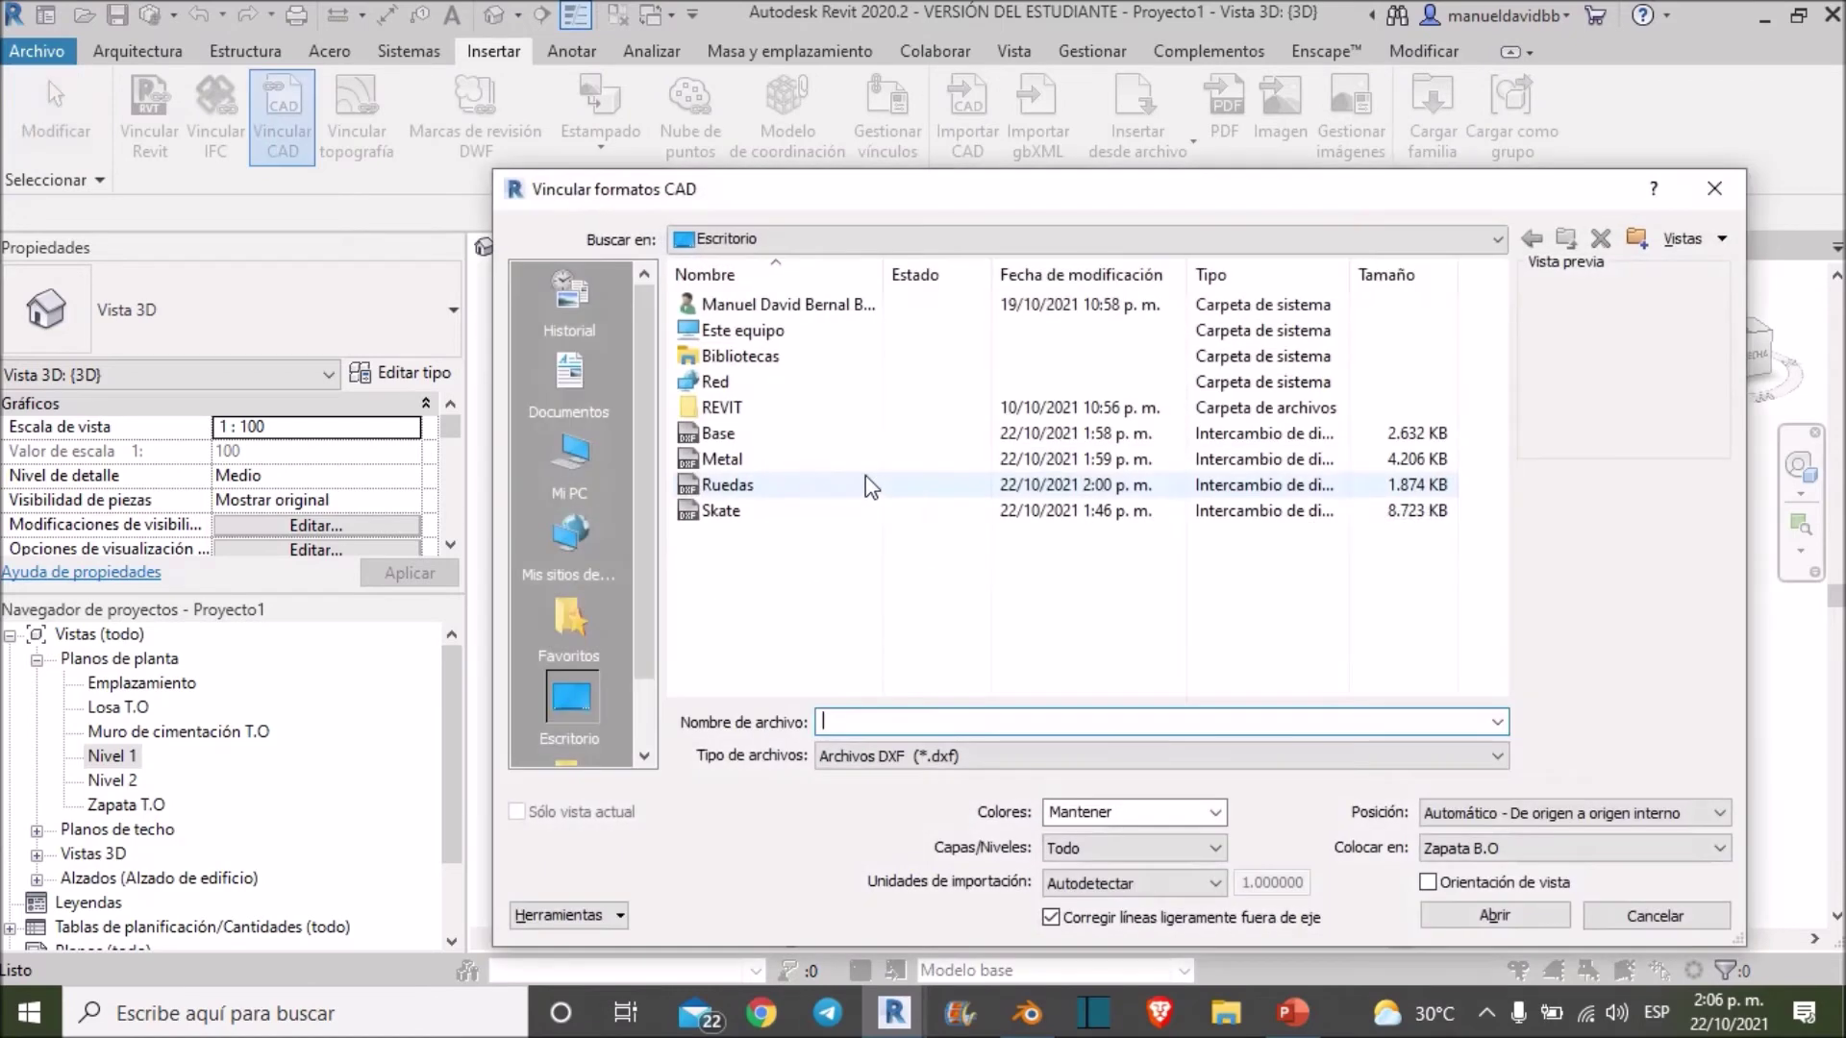
# Step: Link Ruedas.dxf with Archivos DXF kept as the file type
pyautogui.click(759, 486)
pyautogui.click(980, 759)
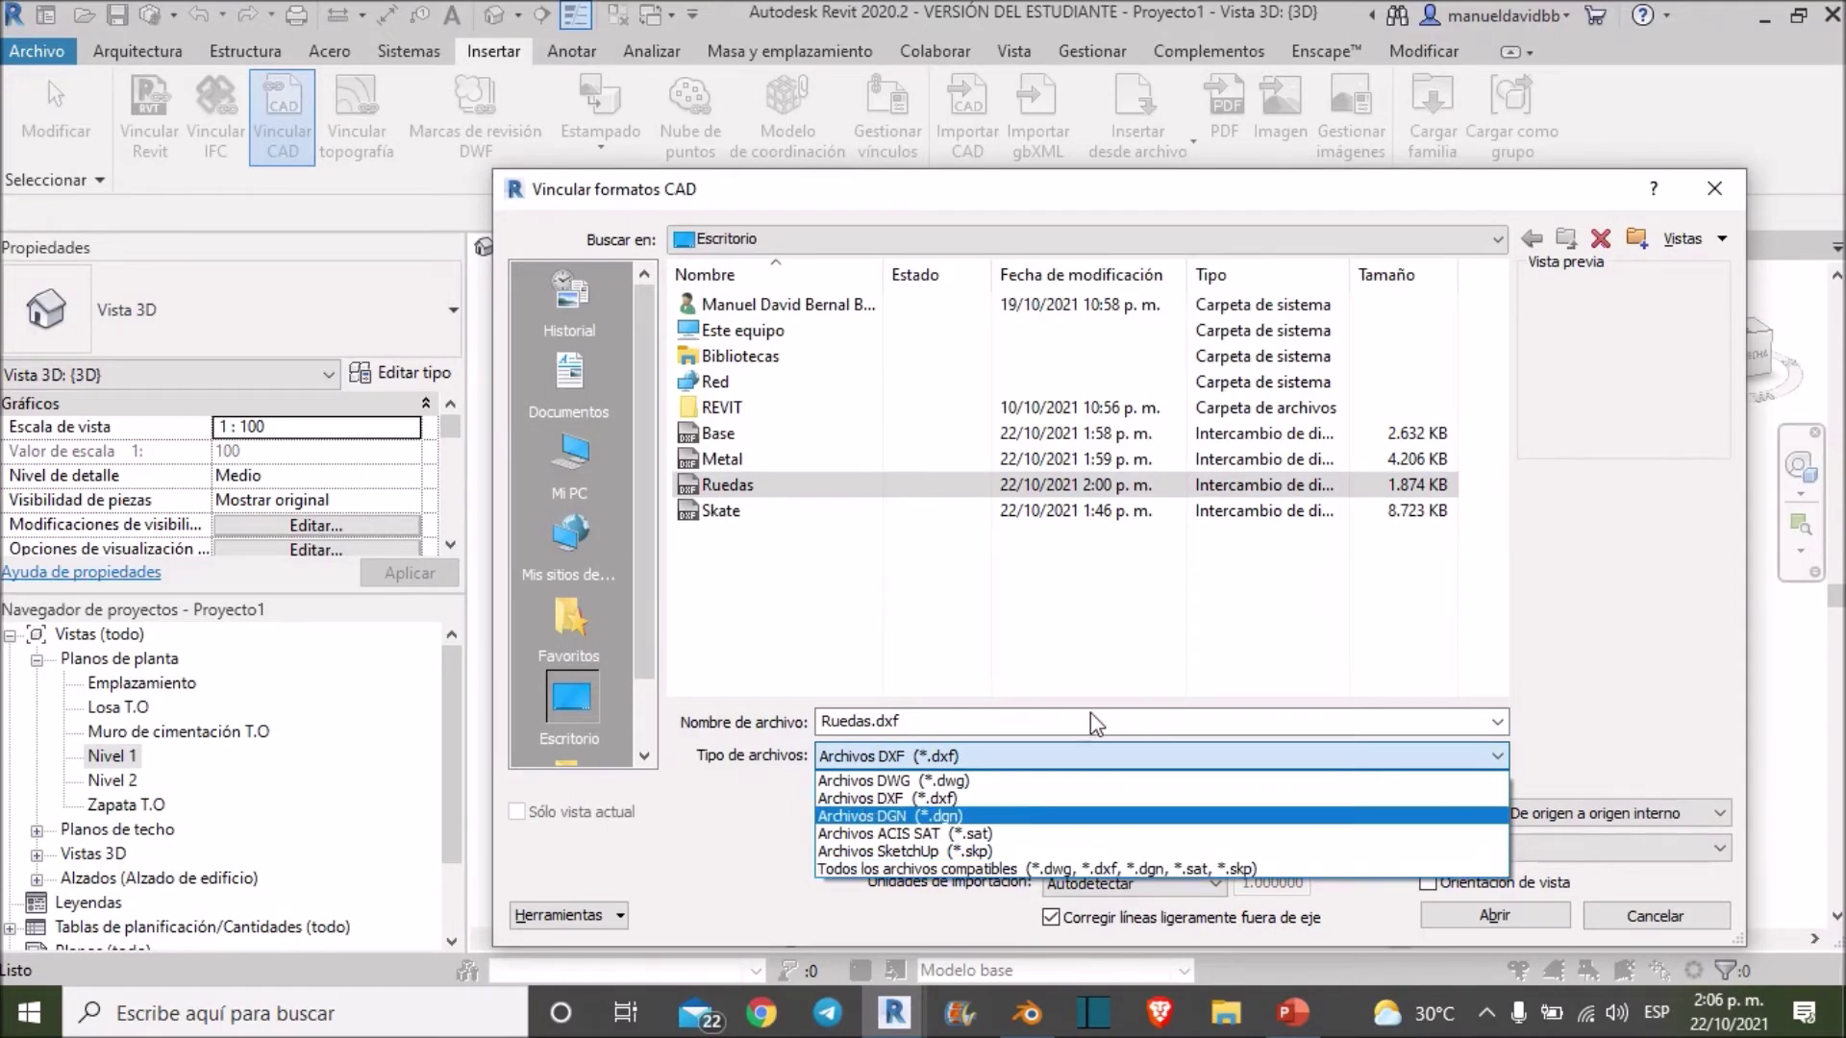
pyautogui.click(1096, 756)
pyautogui.click(1495, 915)
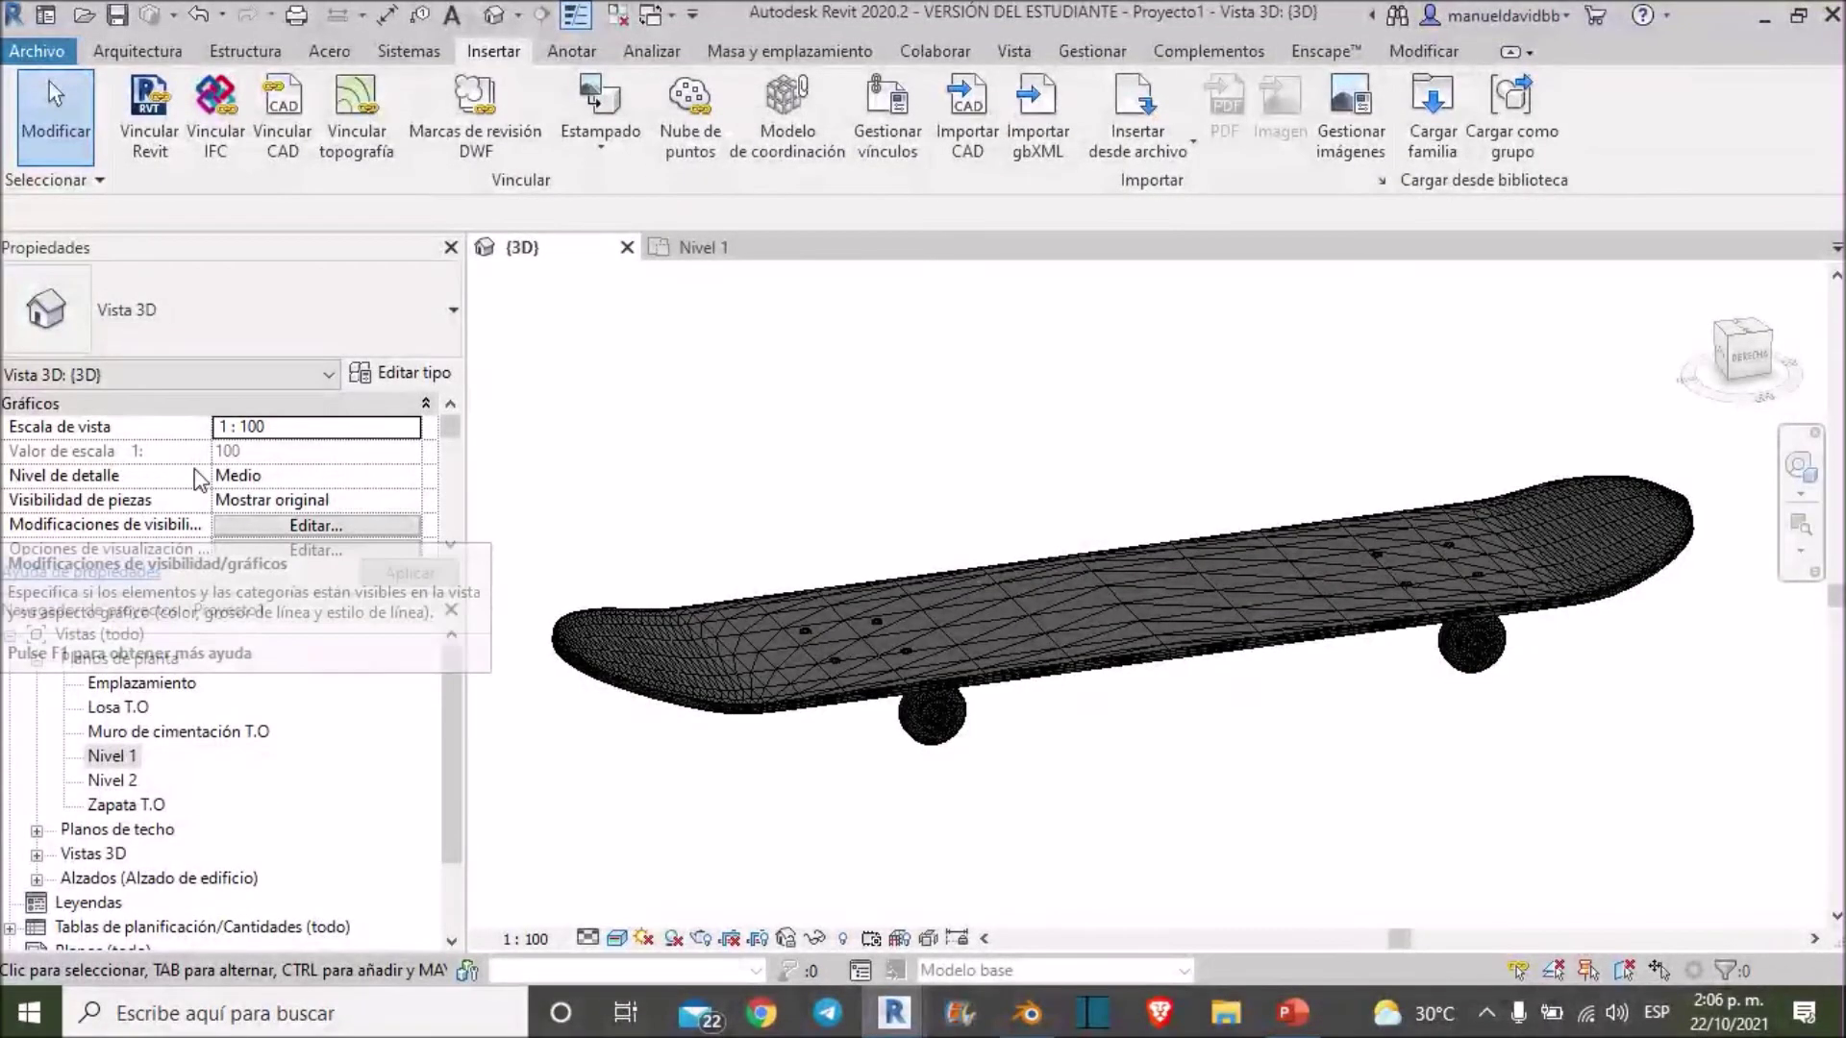
# Step: Show the imported categories in Visibility/Graphics, pick Base.dxf layer 0 and open Estilos de objeto
pyautogui.scroll(-1, 184, 520)
pyautogui.scroll(1, 163, 507)
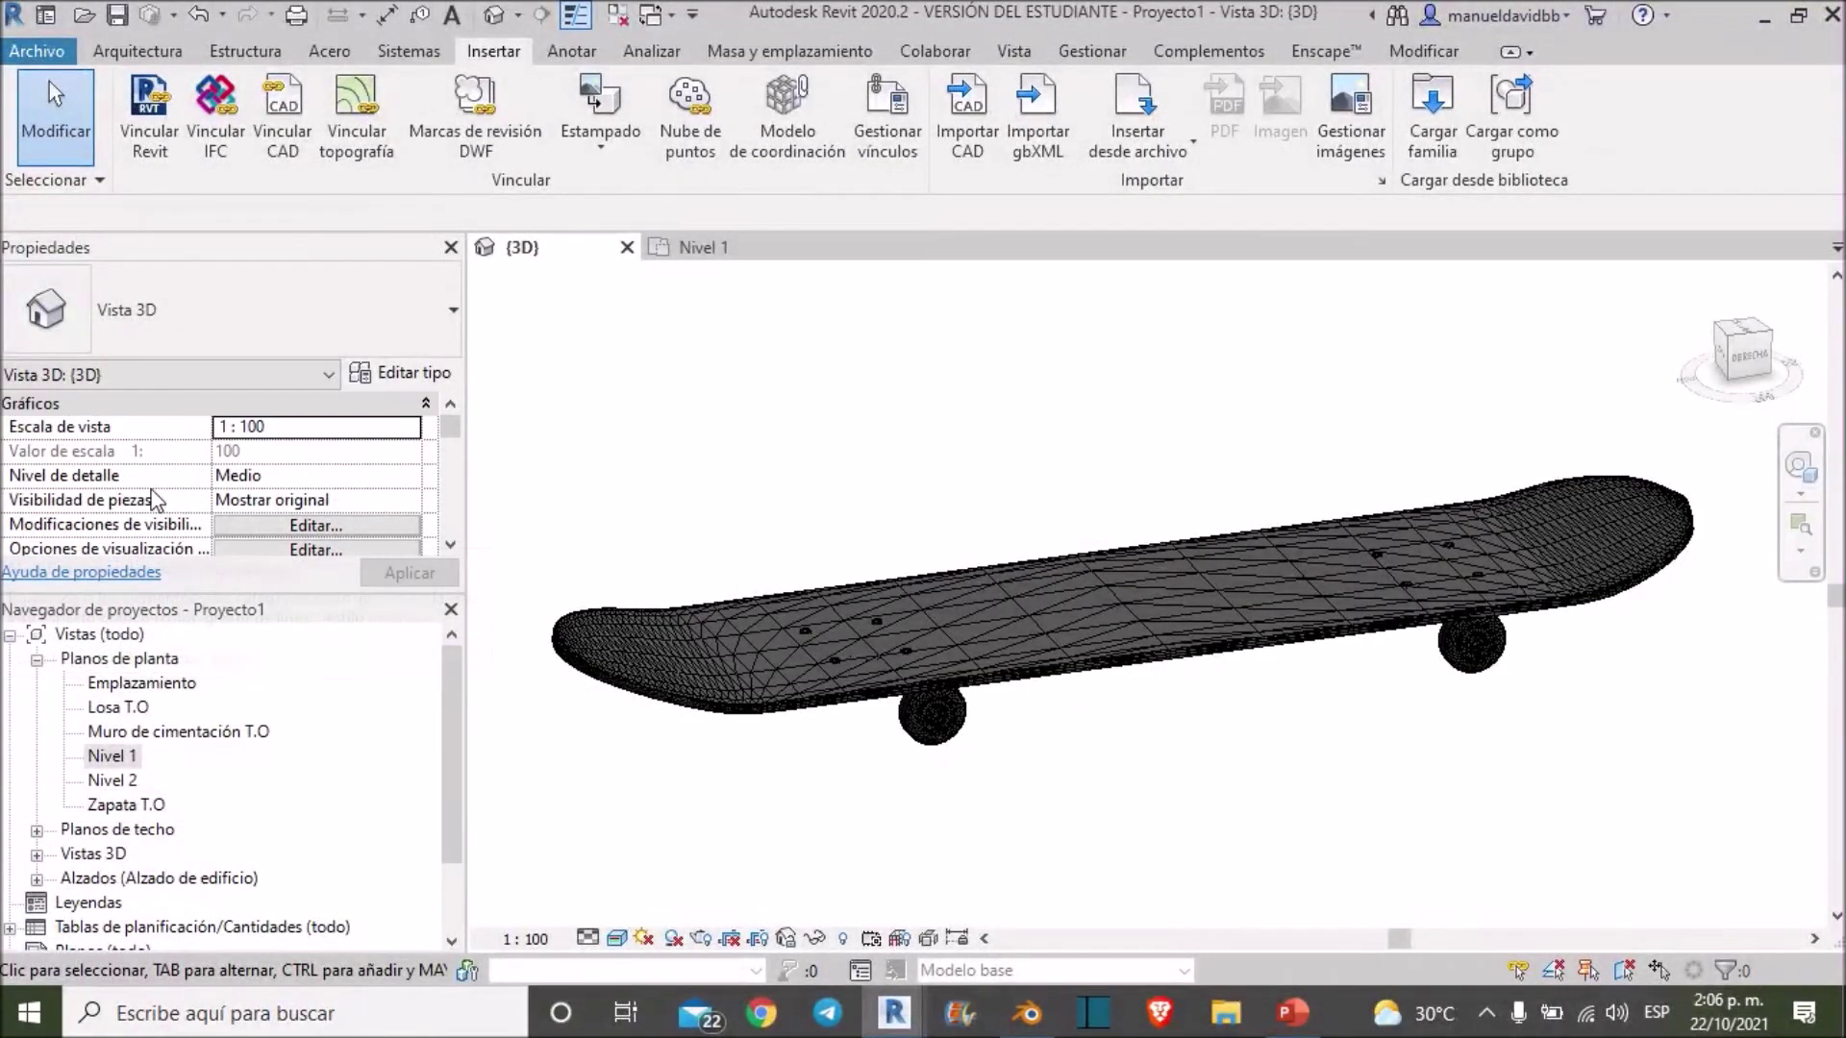
pyautogui.click(261, 525)
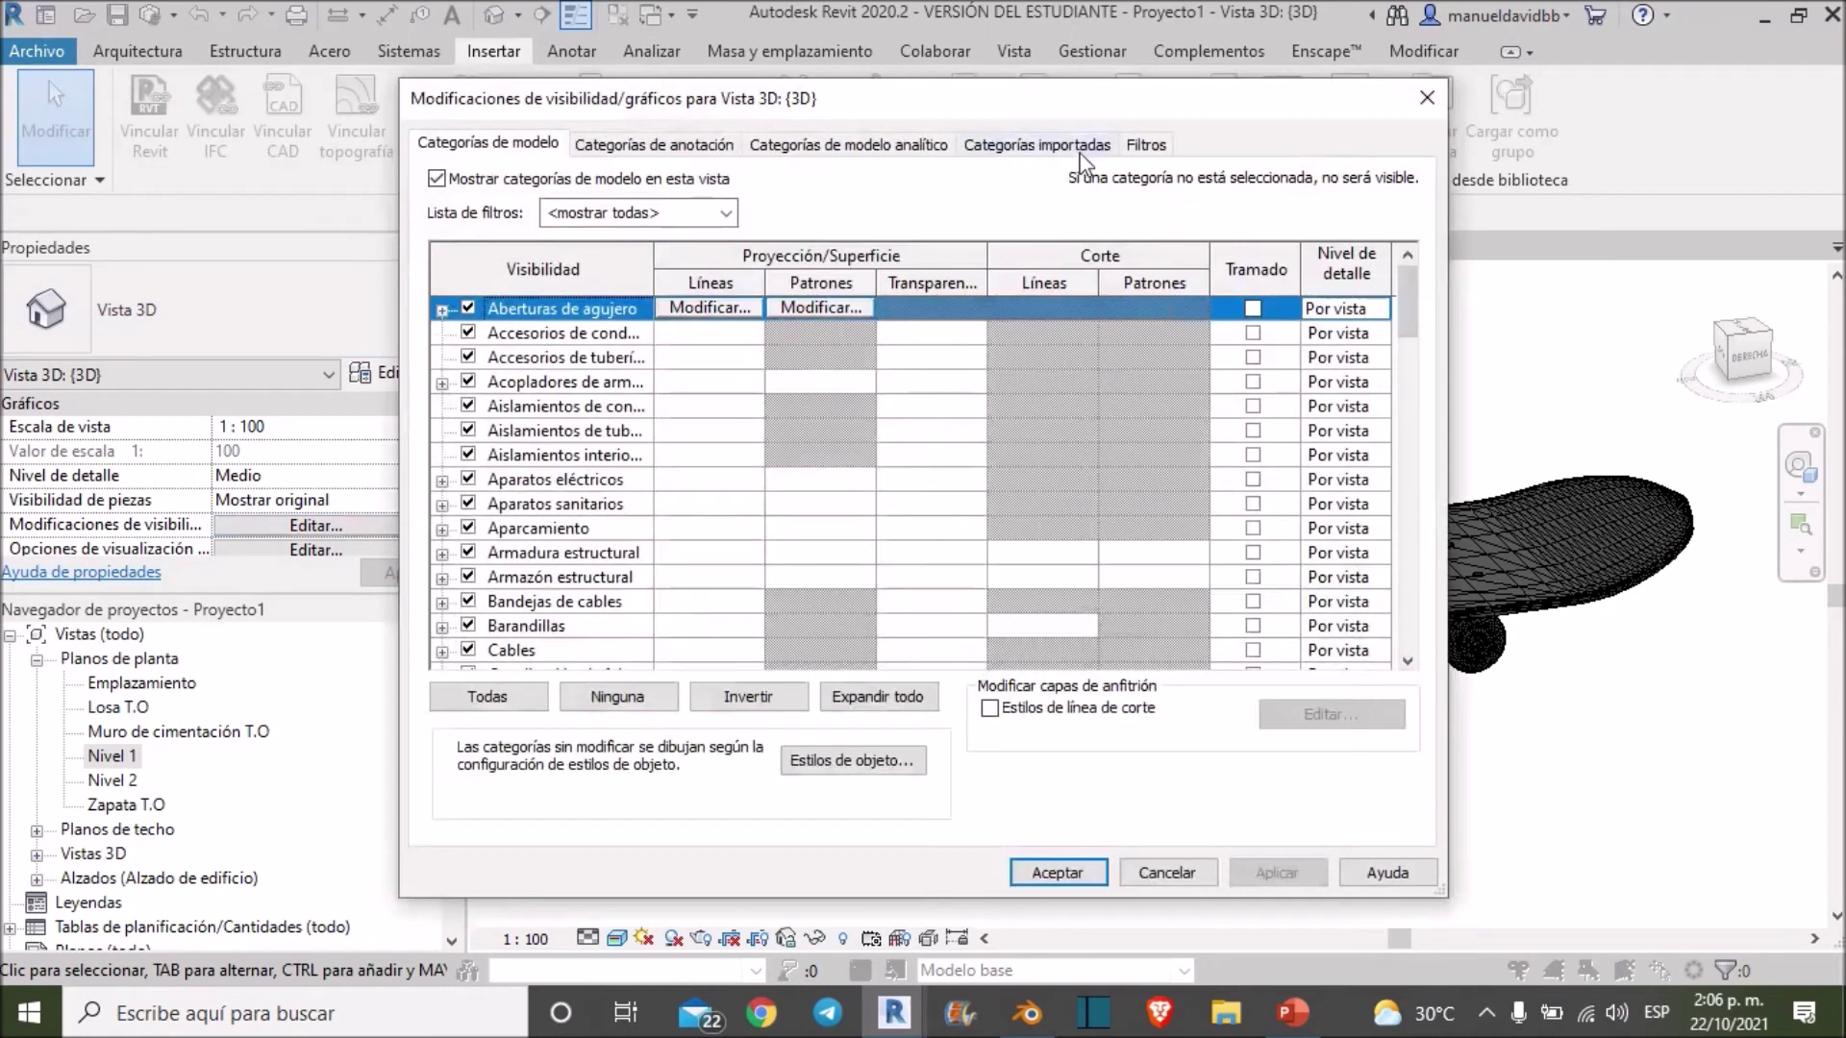
pyautogui.click(1091, 149)
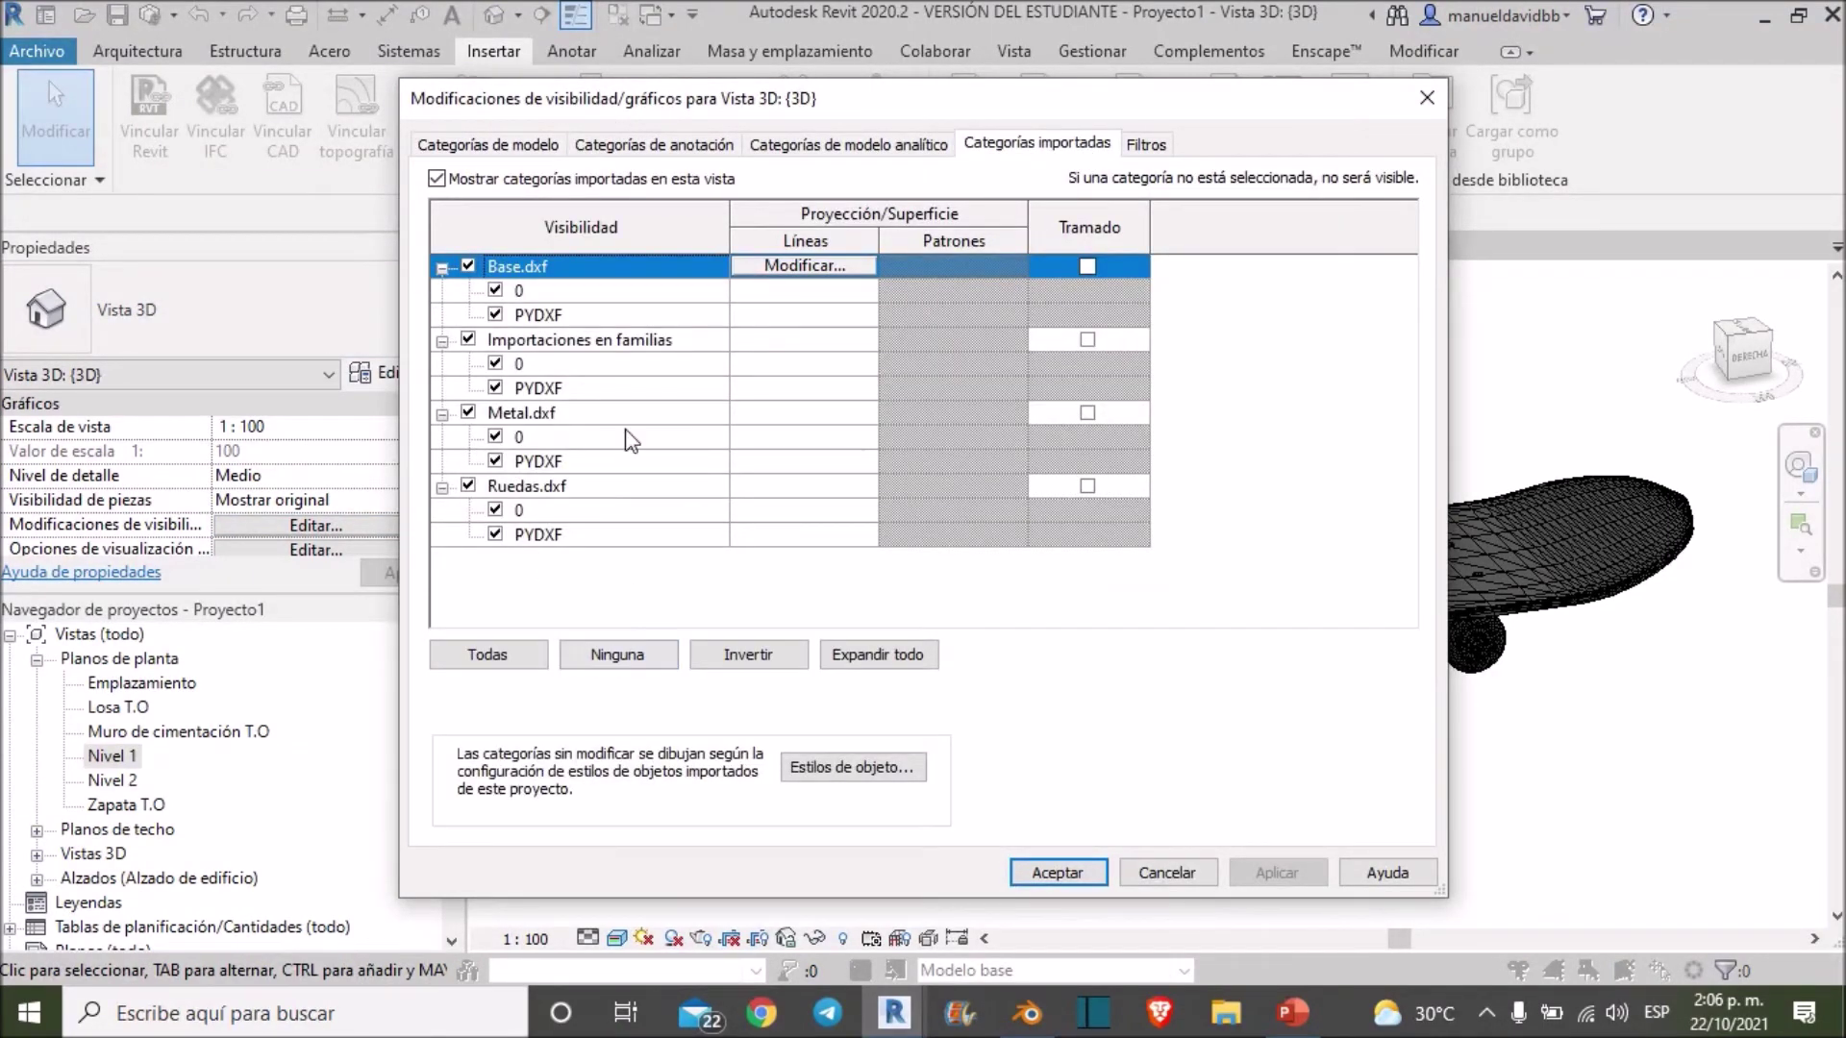
pyautogui.click(580, 298)
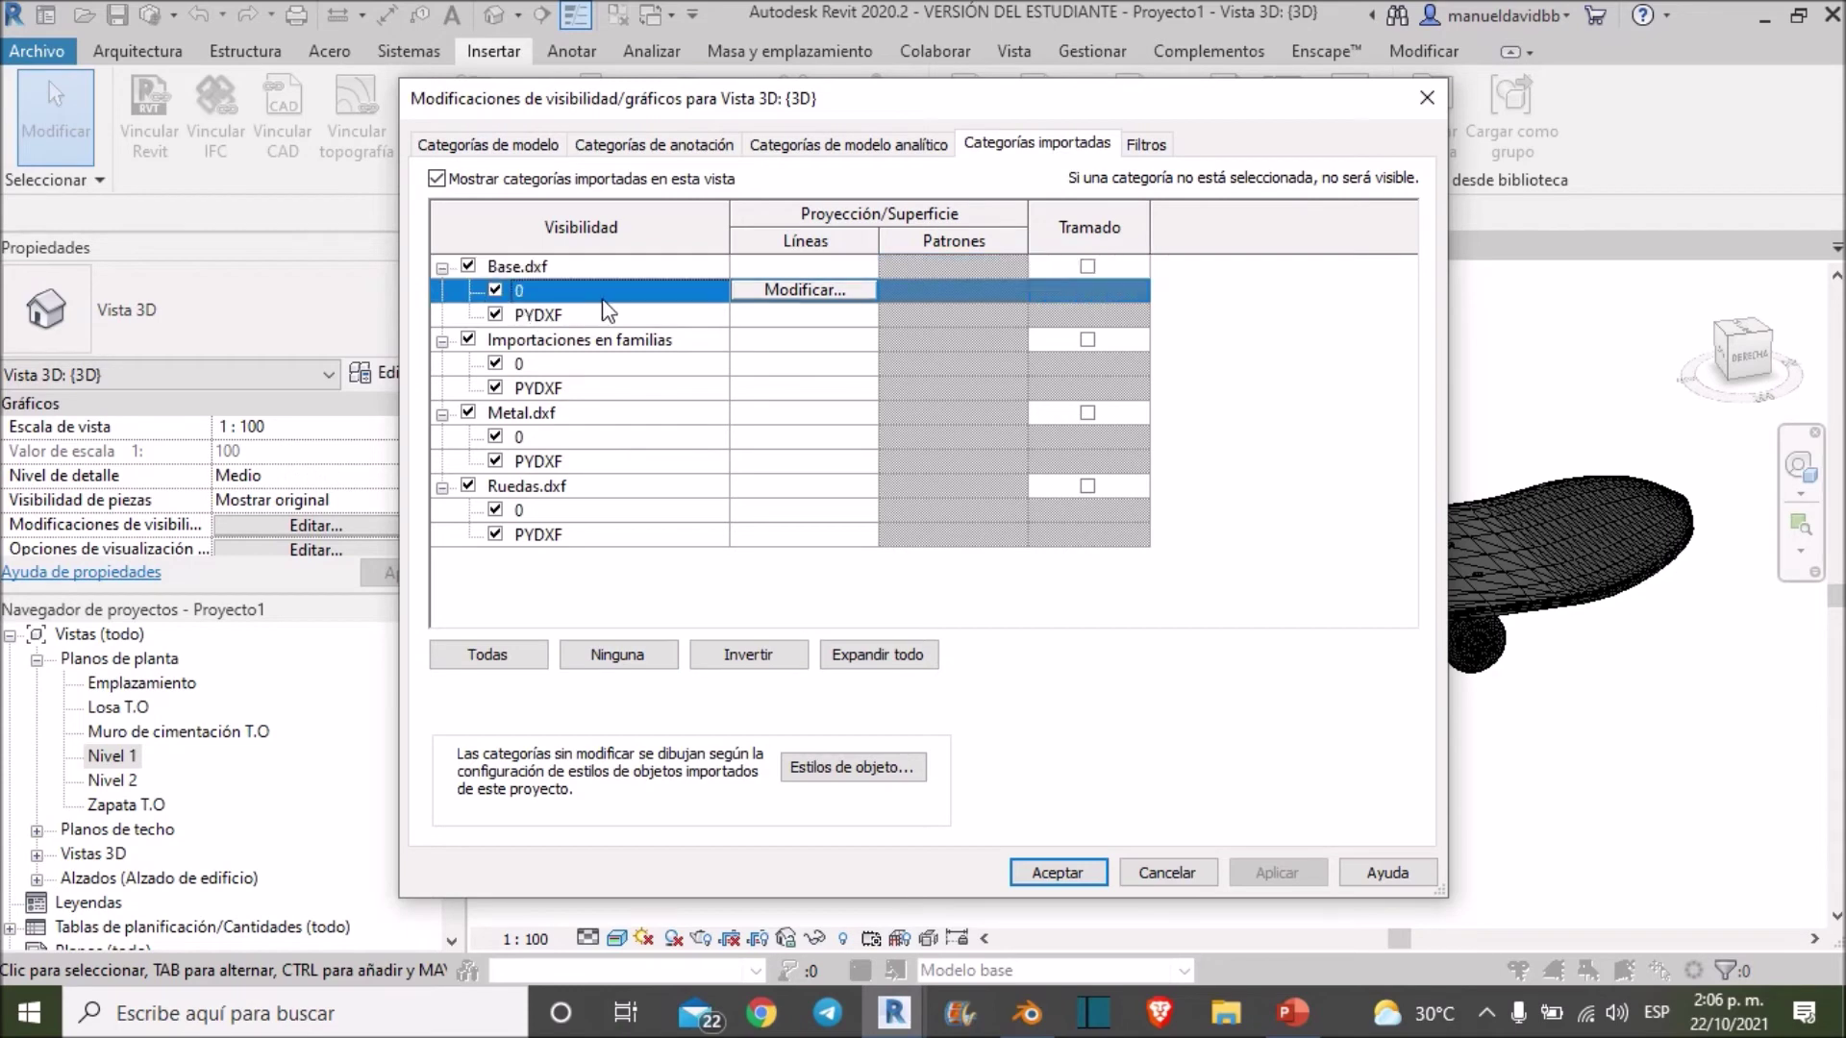
pyautogui.click(829, 770)
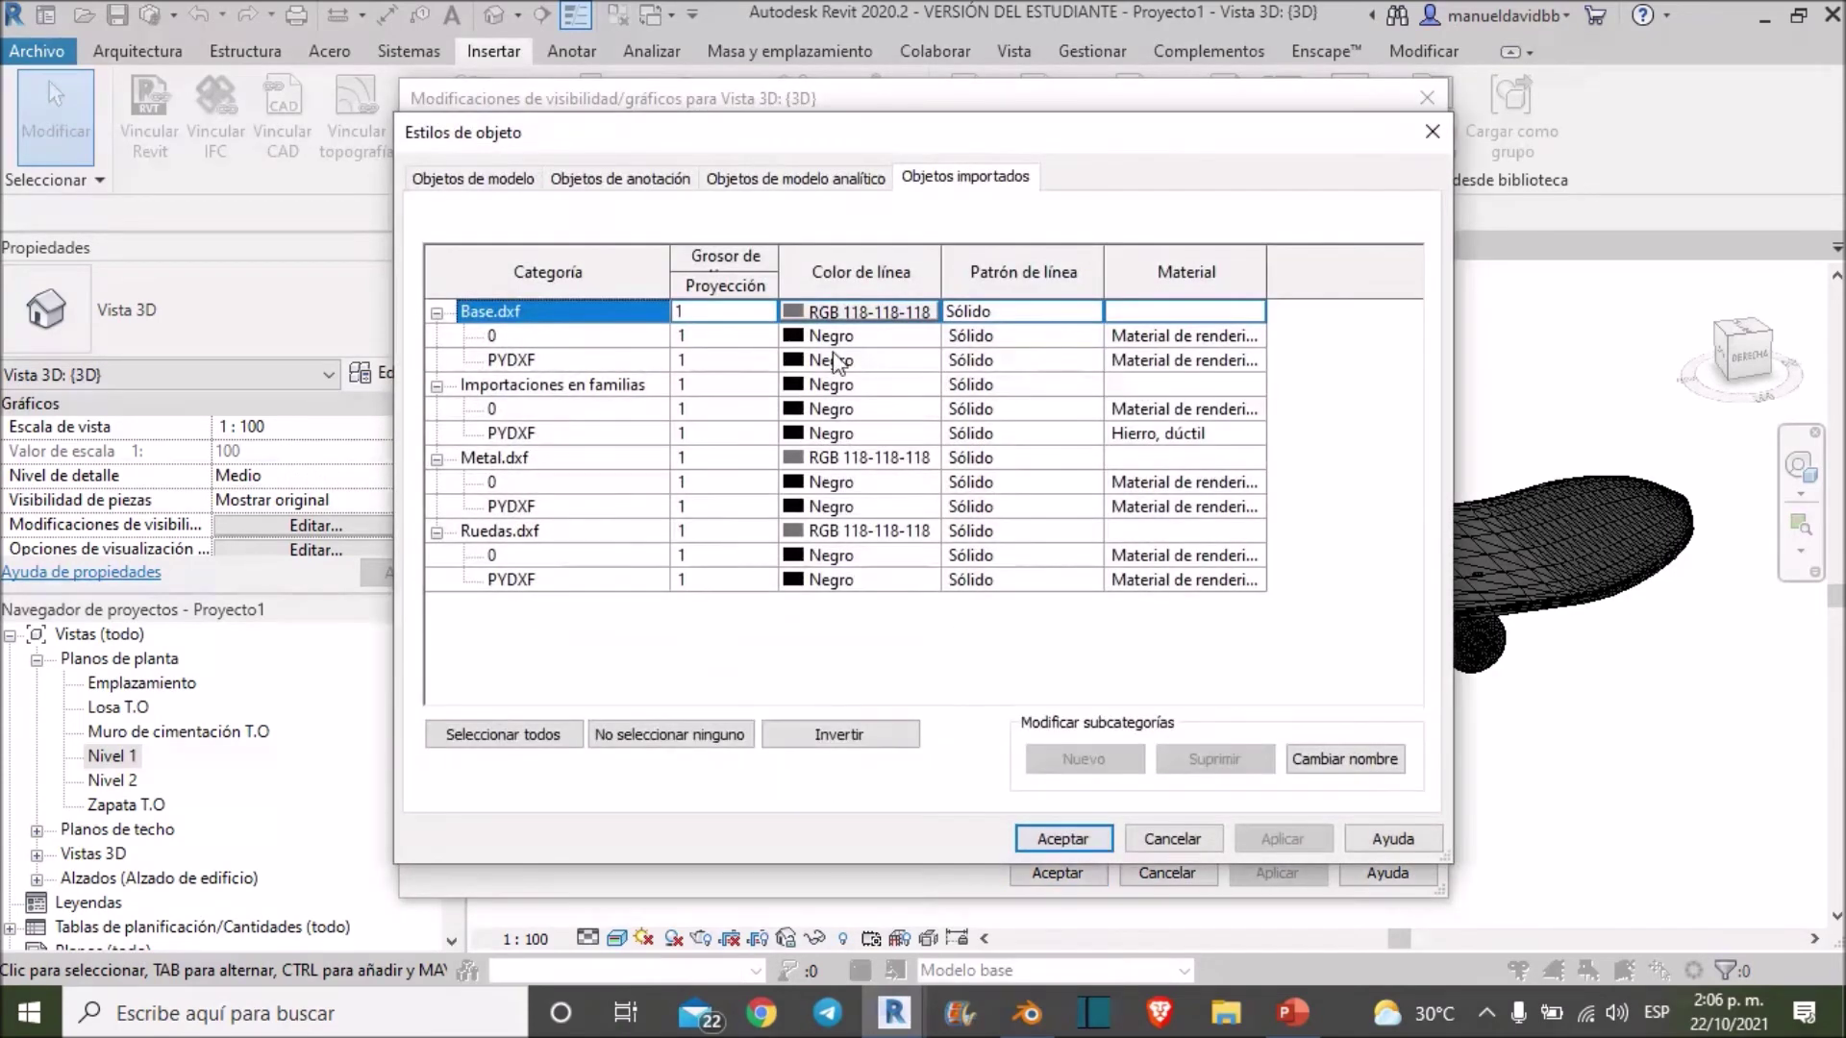
# Step: Assign Madera - Tinte as the material of Base.dxf layer 0
pyautogui.click(493, 336)
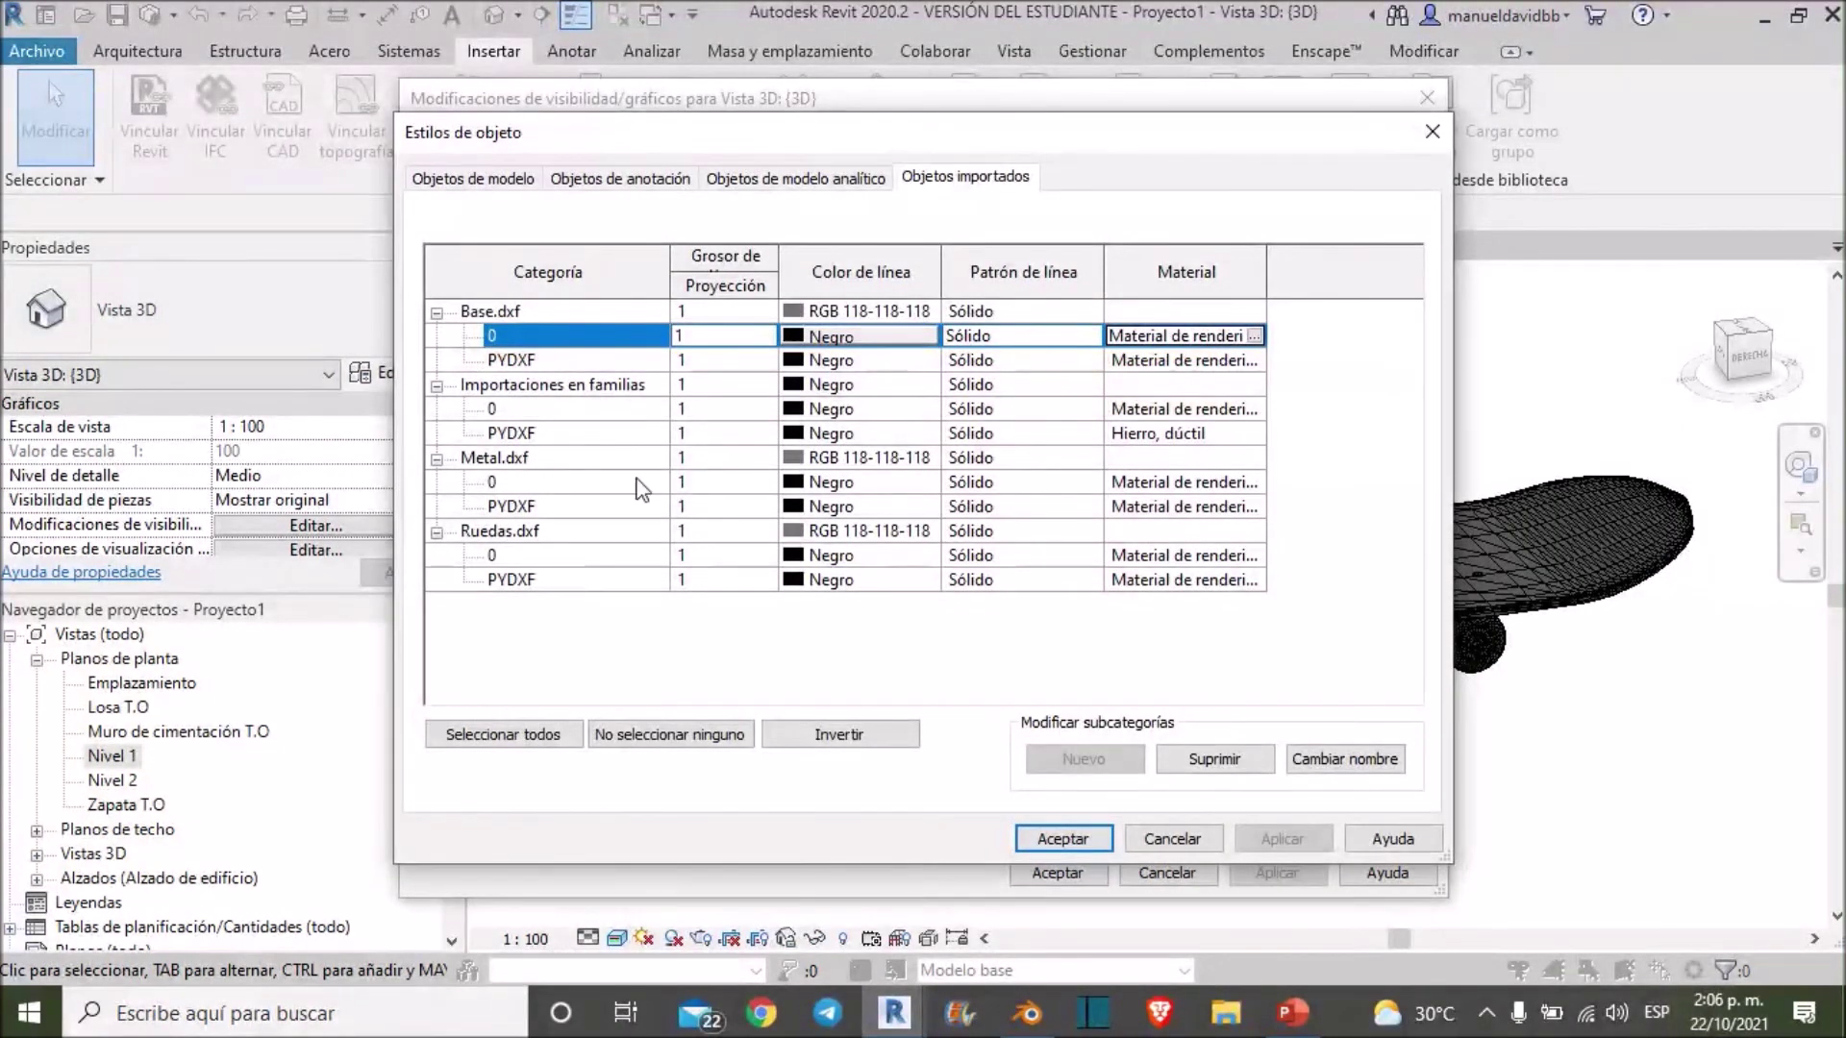
pyautogui.click(1255, 336)
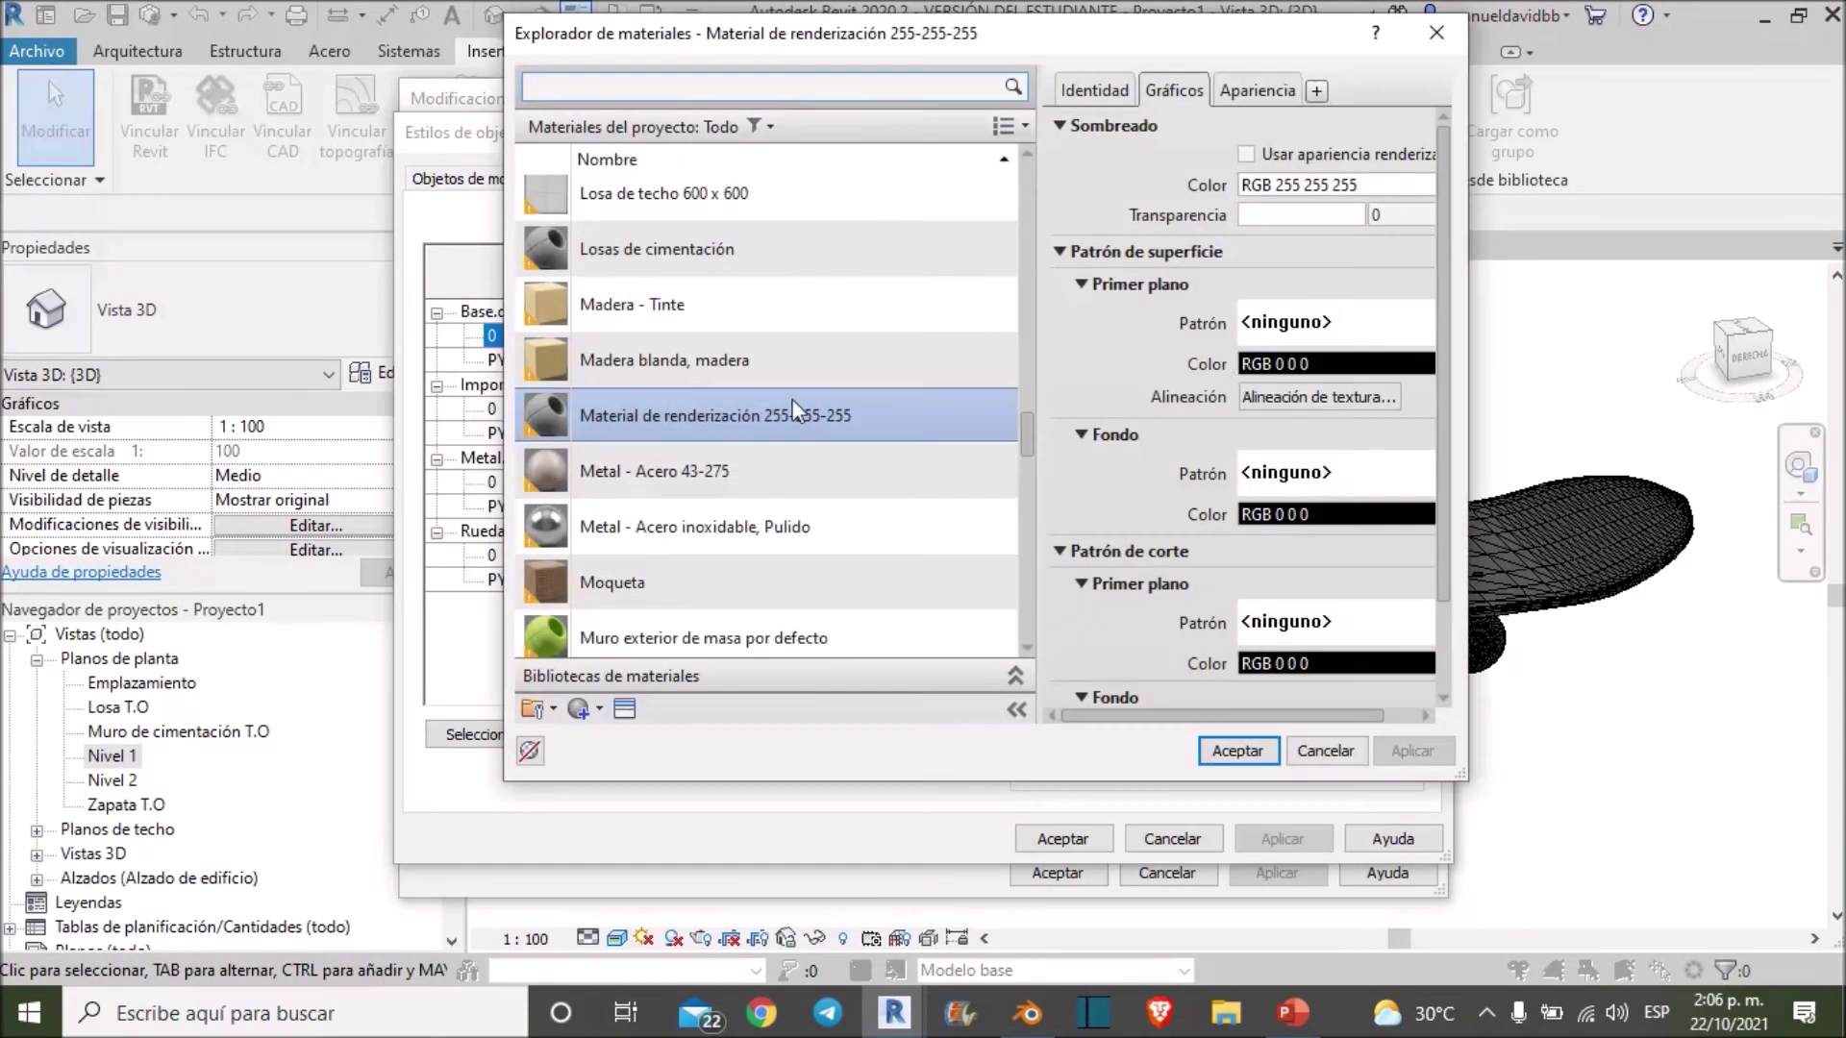
pyautogui.click(694, 304)
pyautogui.click(1223, 752)
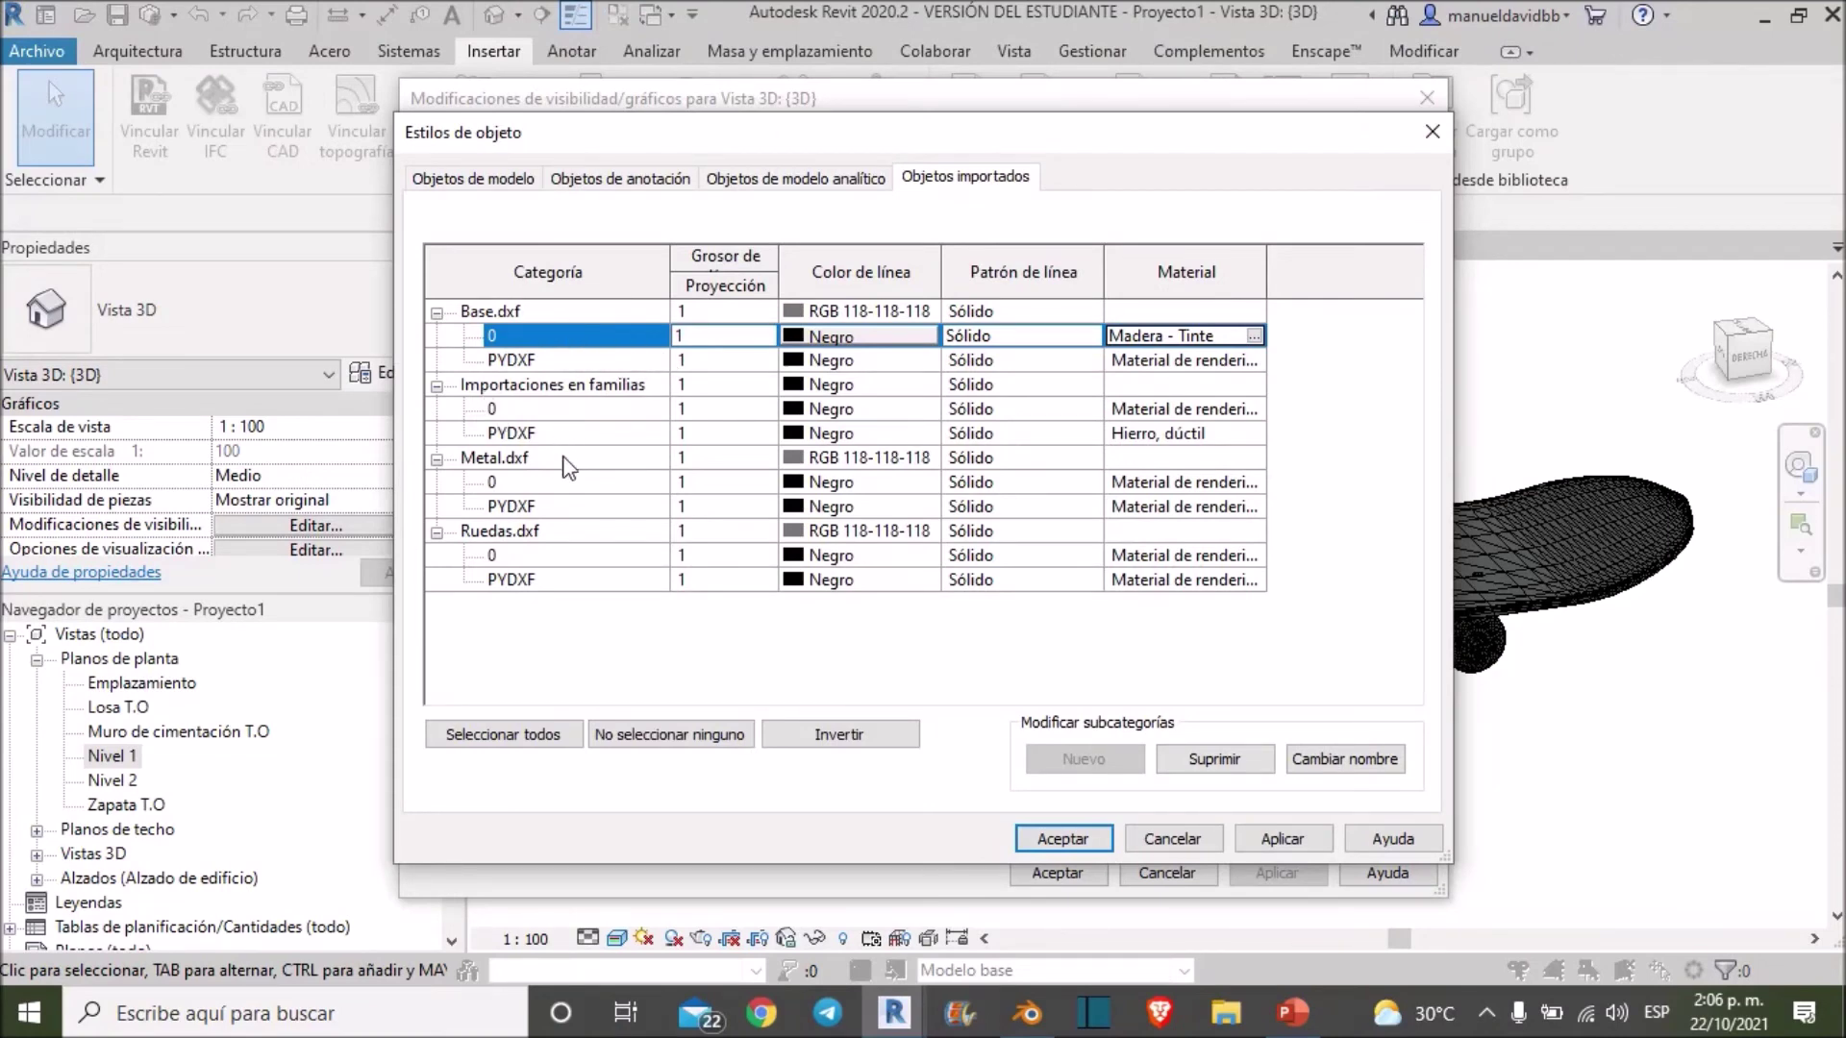
# Step: Assign Metal - Acero inoxidable, Pulido to Metal.dxf layer 0, then open the Ruedas.dxf material choices
pyautogui.click(1256, 489)
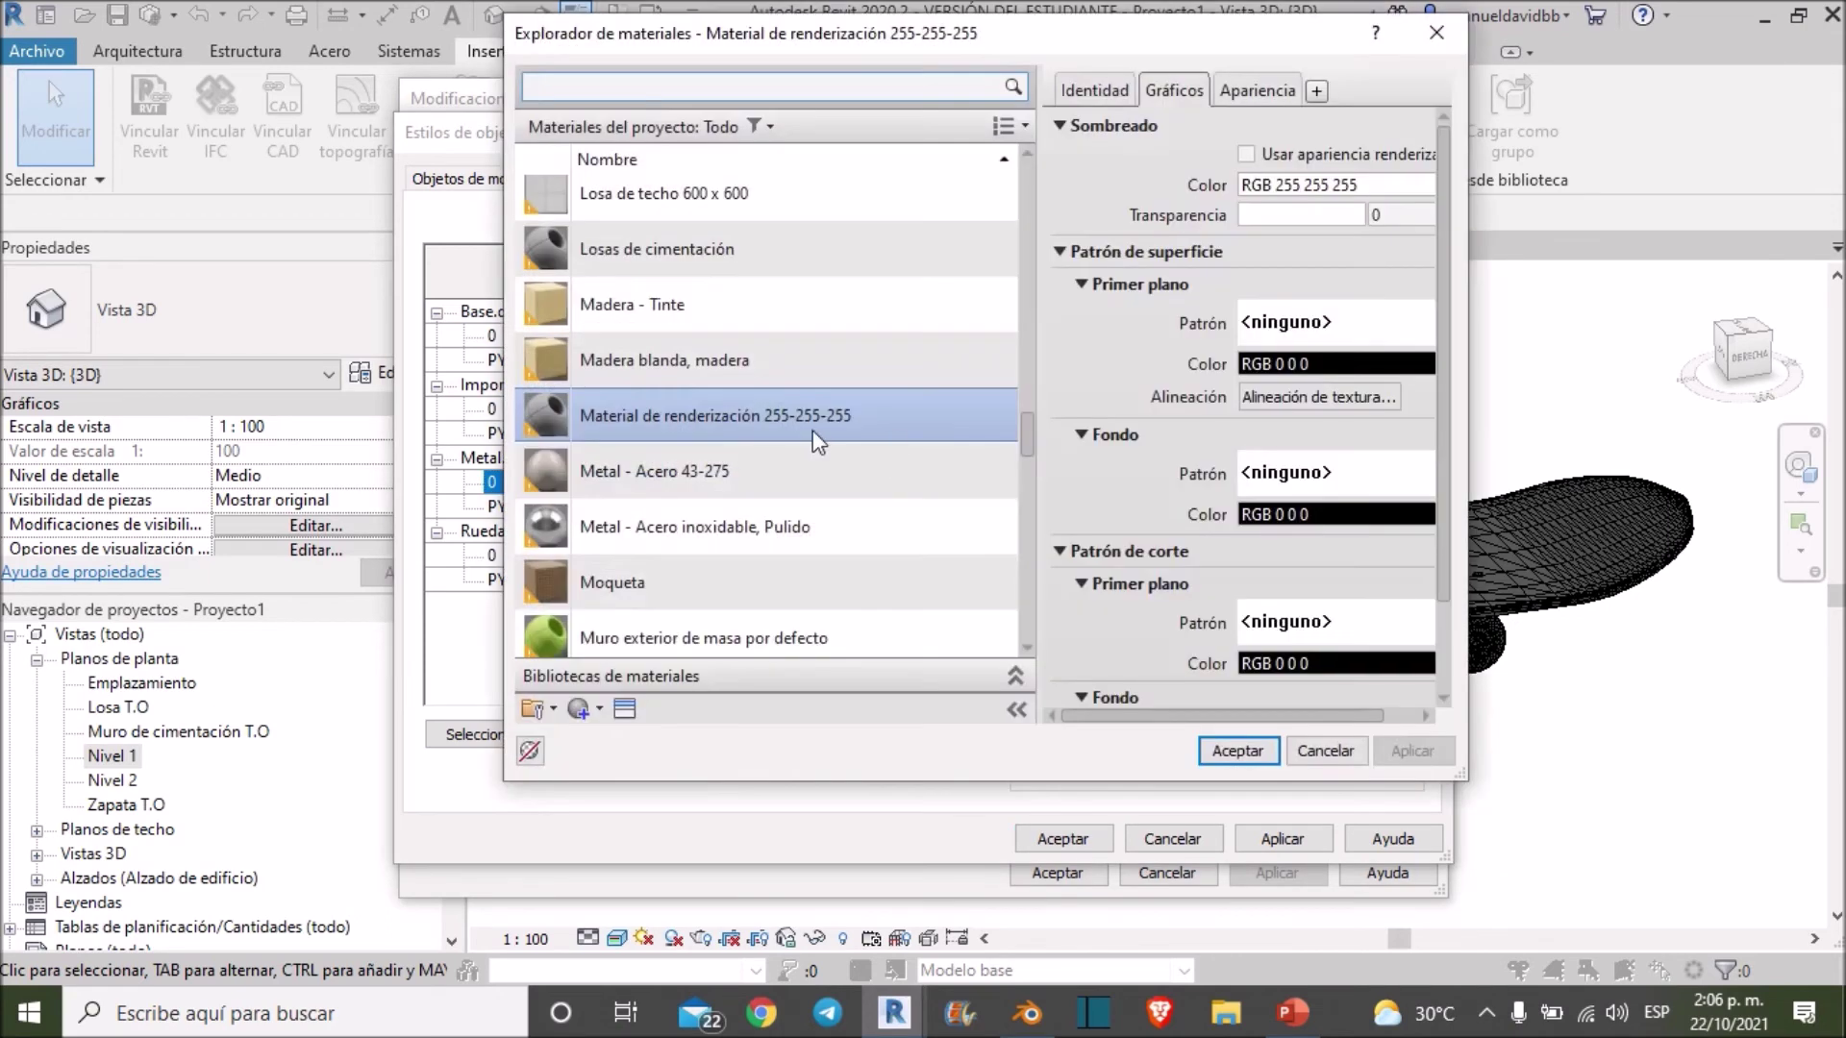
pyautogui.click(740, 467)
pyautogui.click(694, 520)
pyautogui.click(1217, 753)
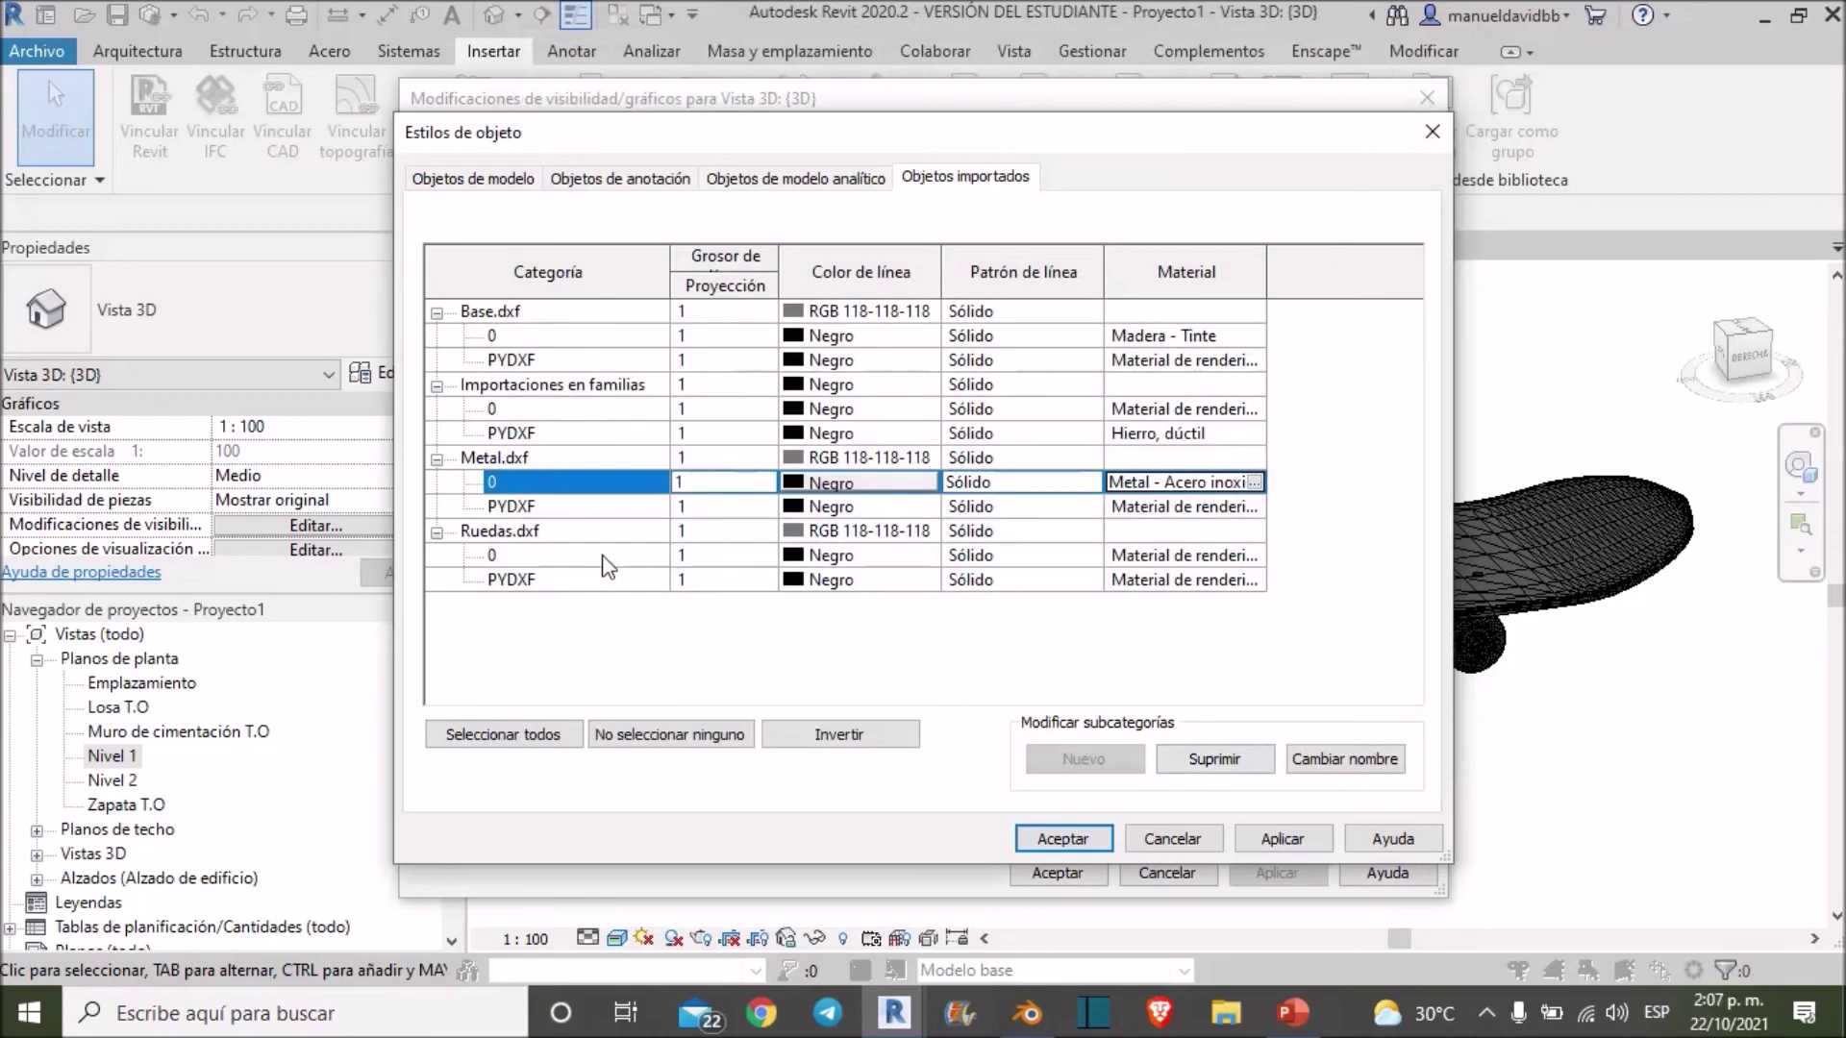
pyautogui.click(1256, 558)
pyautogui.click(1255, 556)
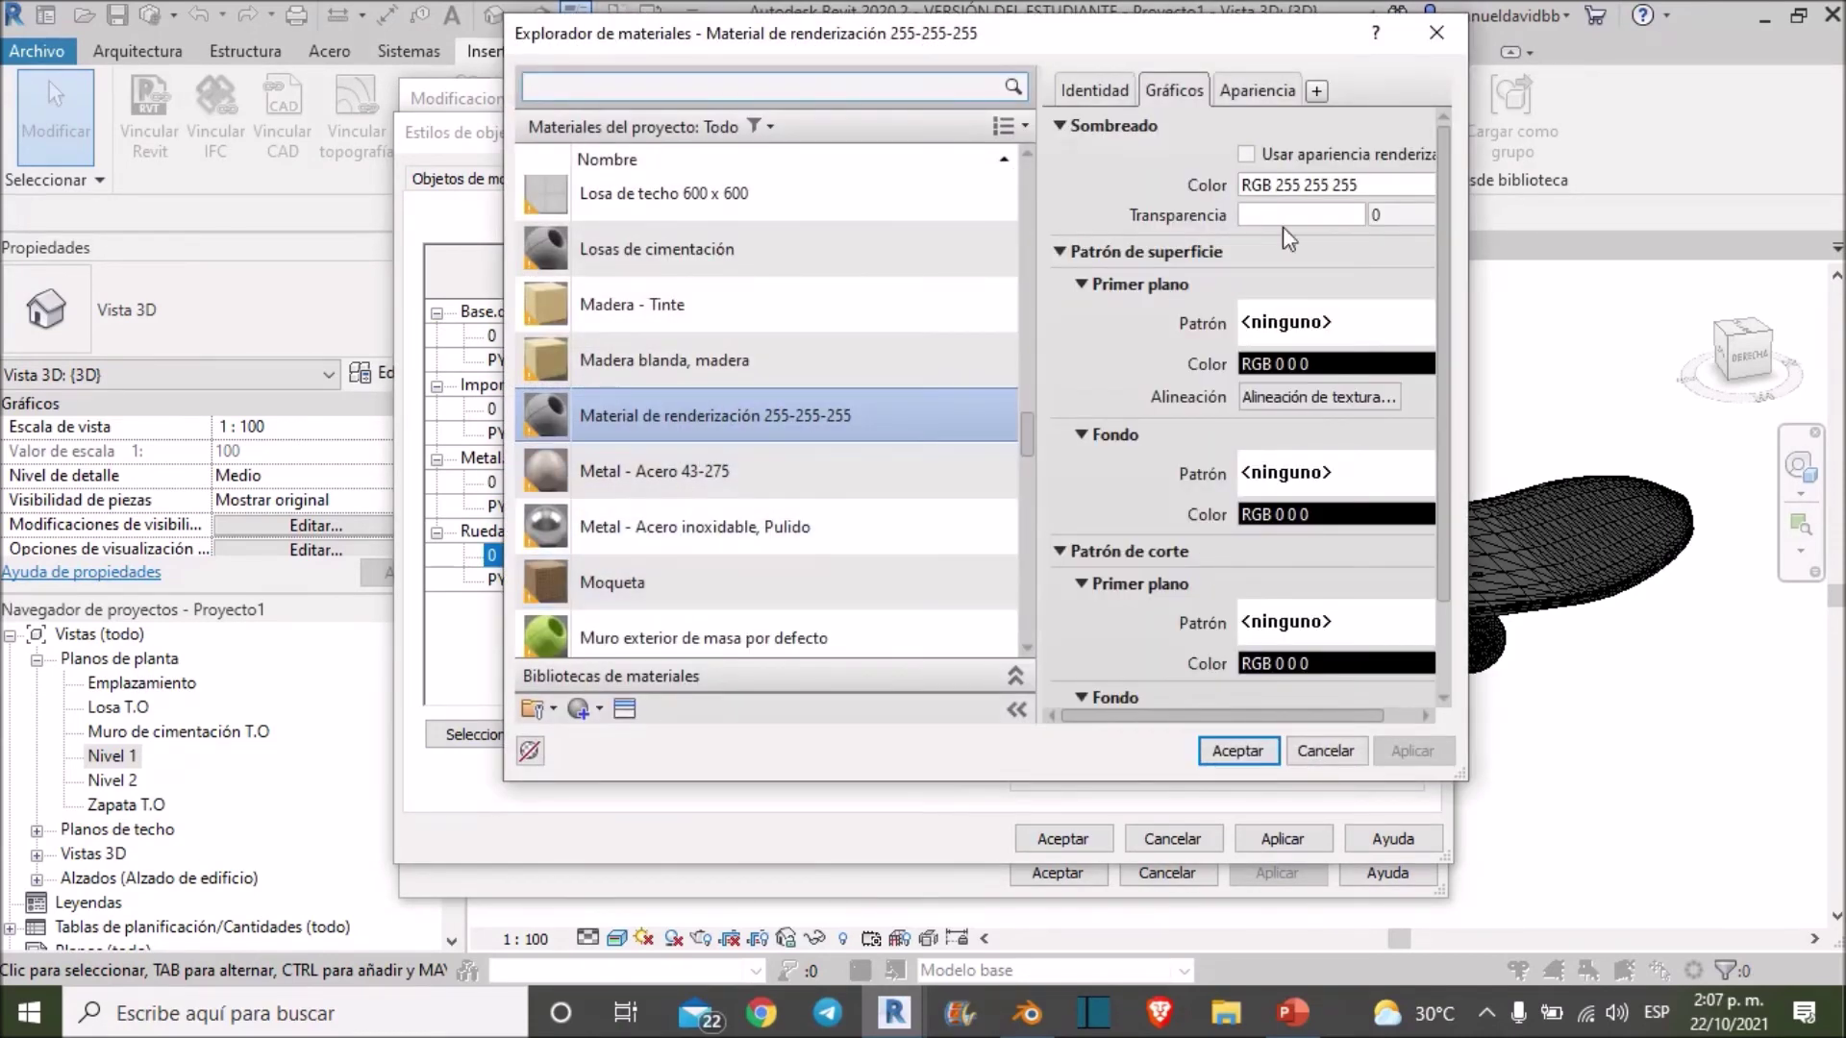
# Step: Recolour the Ruedas.dxf wheel material's appearance to pure red (RGB 255 0 0) and accept the object styles
pyautogui.click(1277, 100)
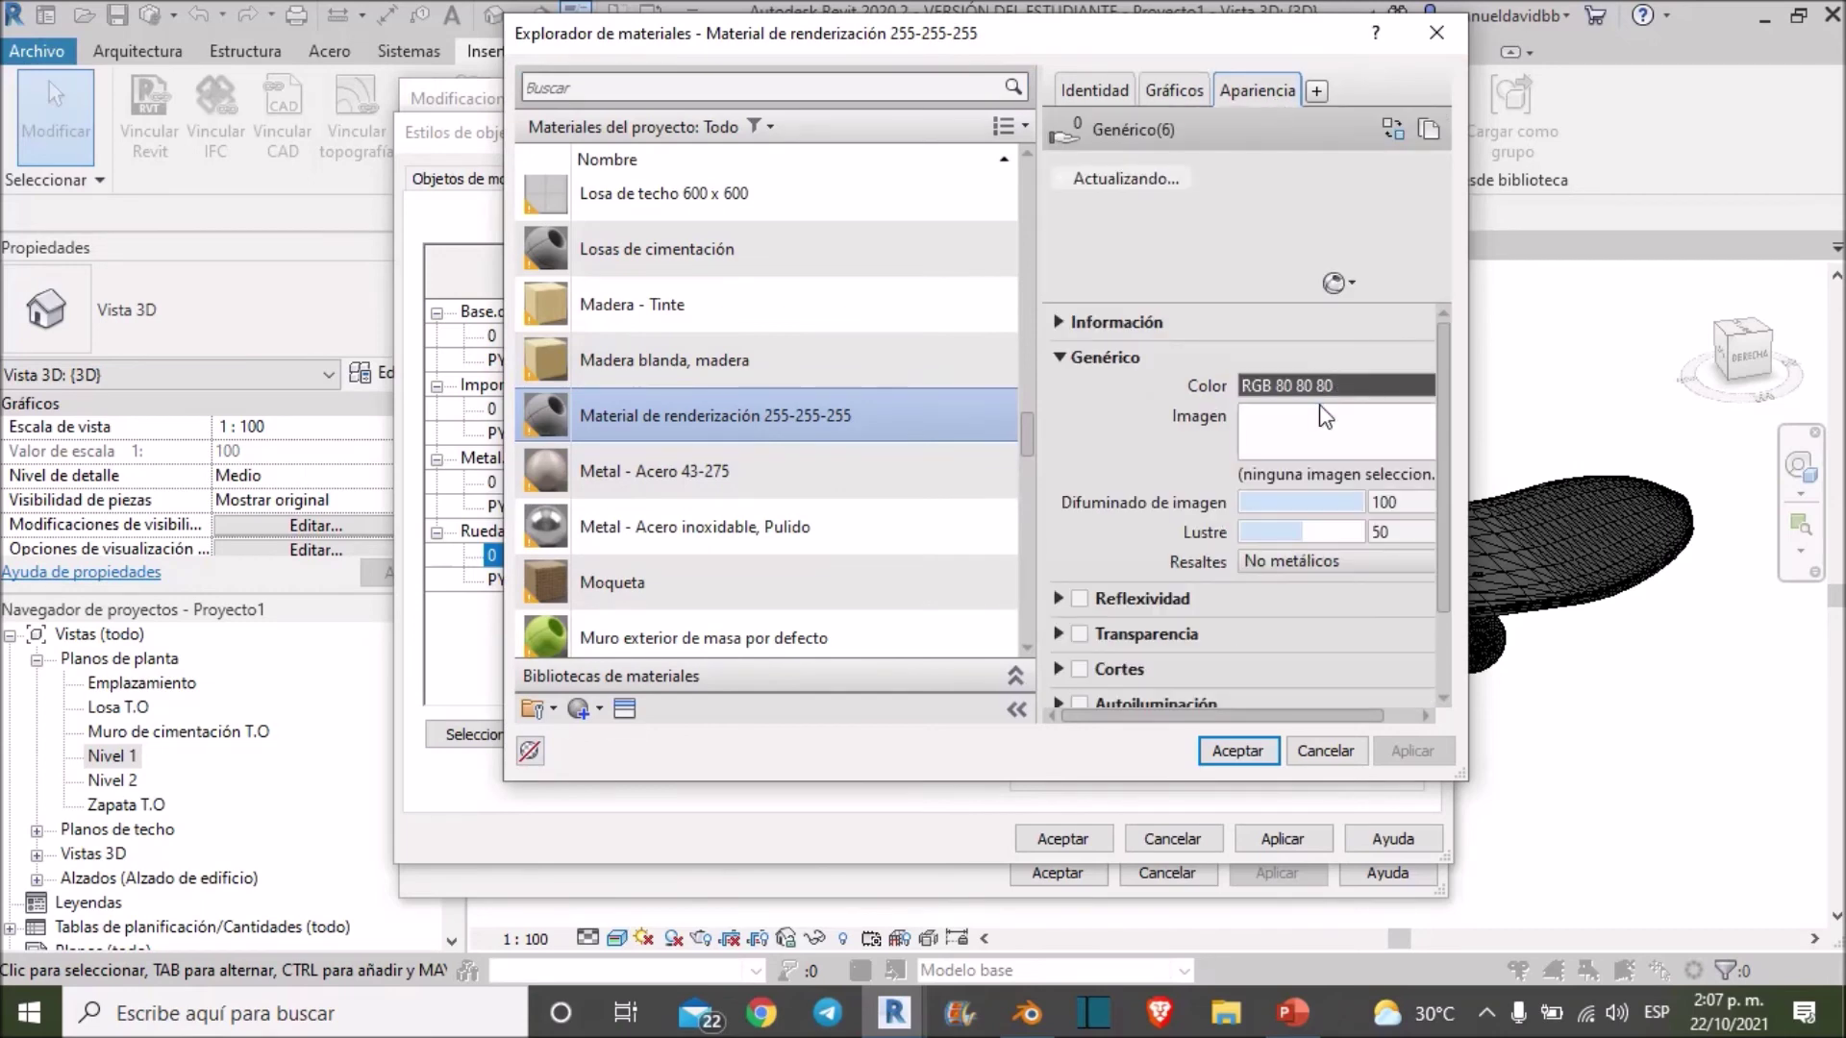
pyautogui.click(1315, 390)
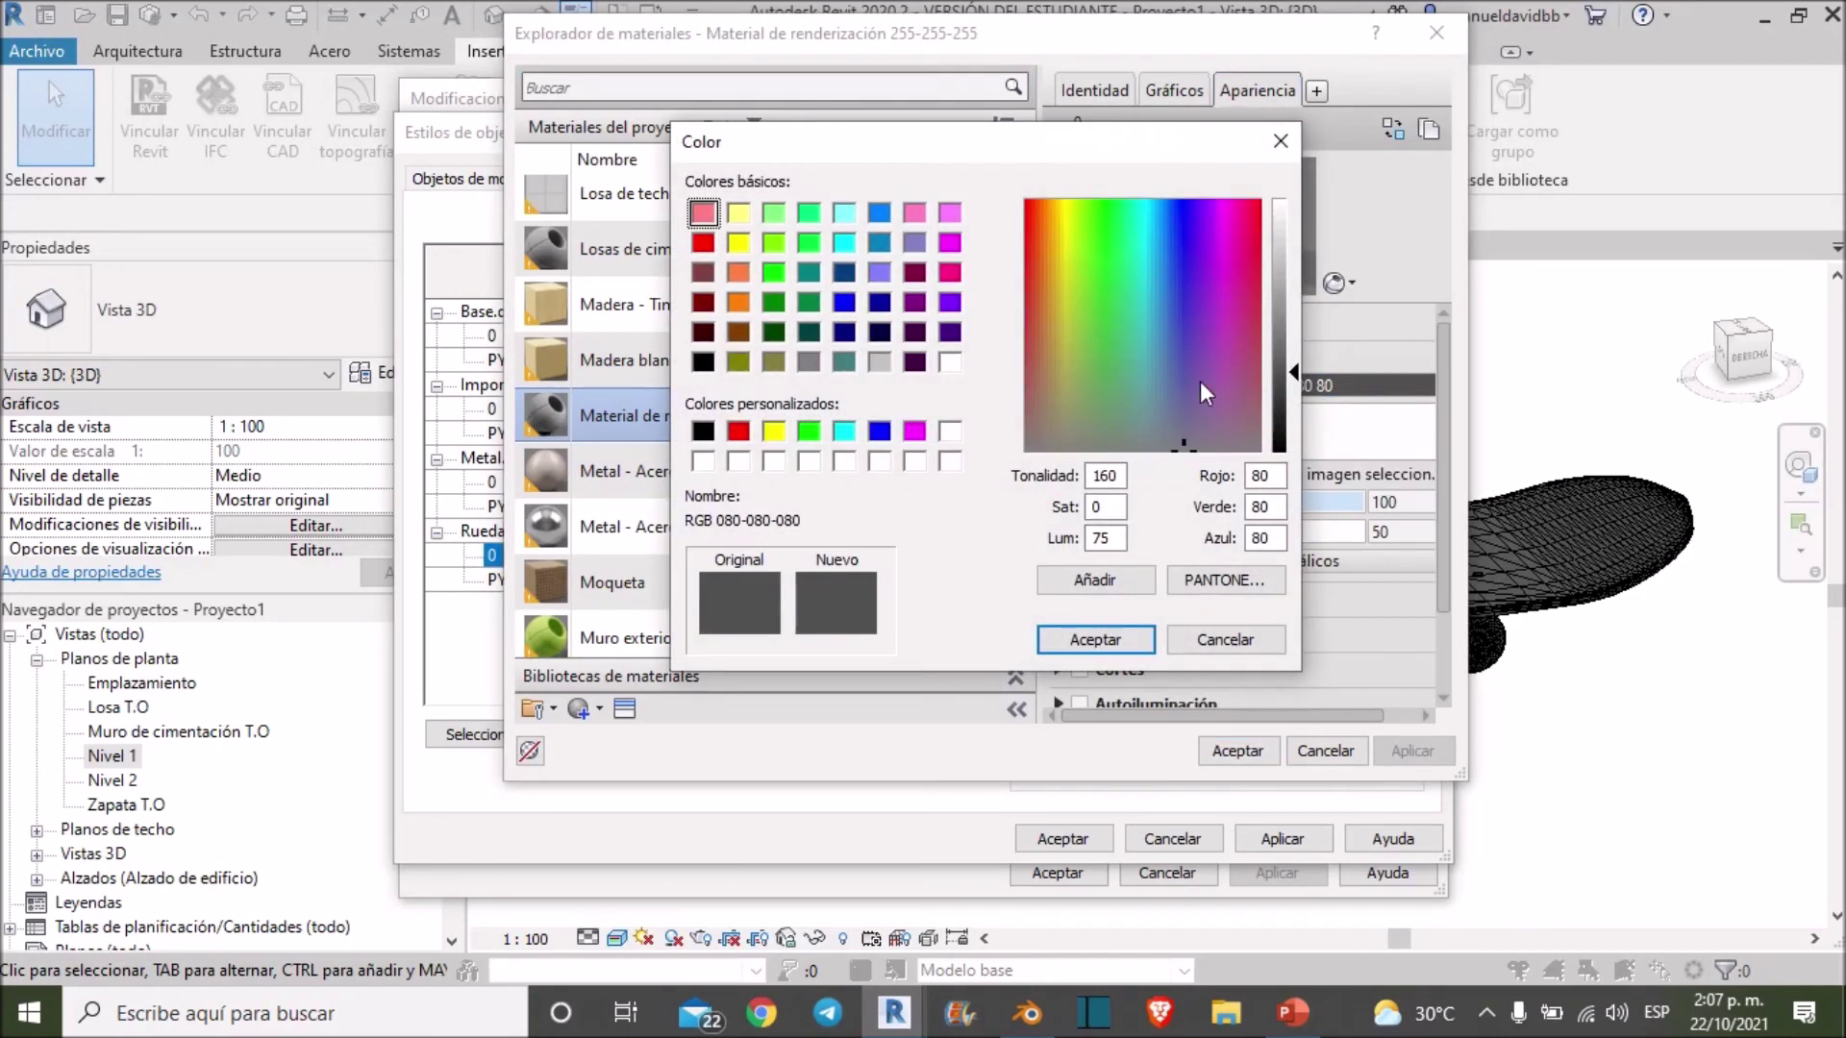
pyautogui.click(738, 432)
pyautogui.click(1095, 640)
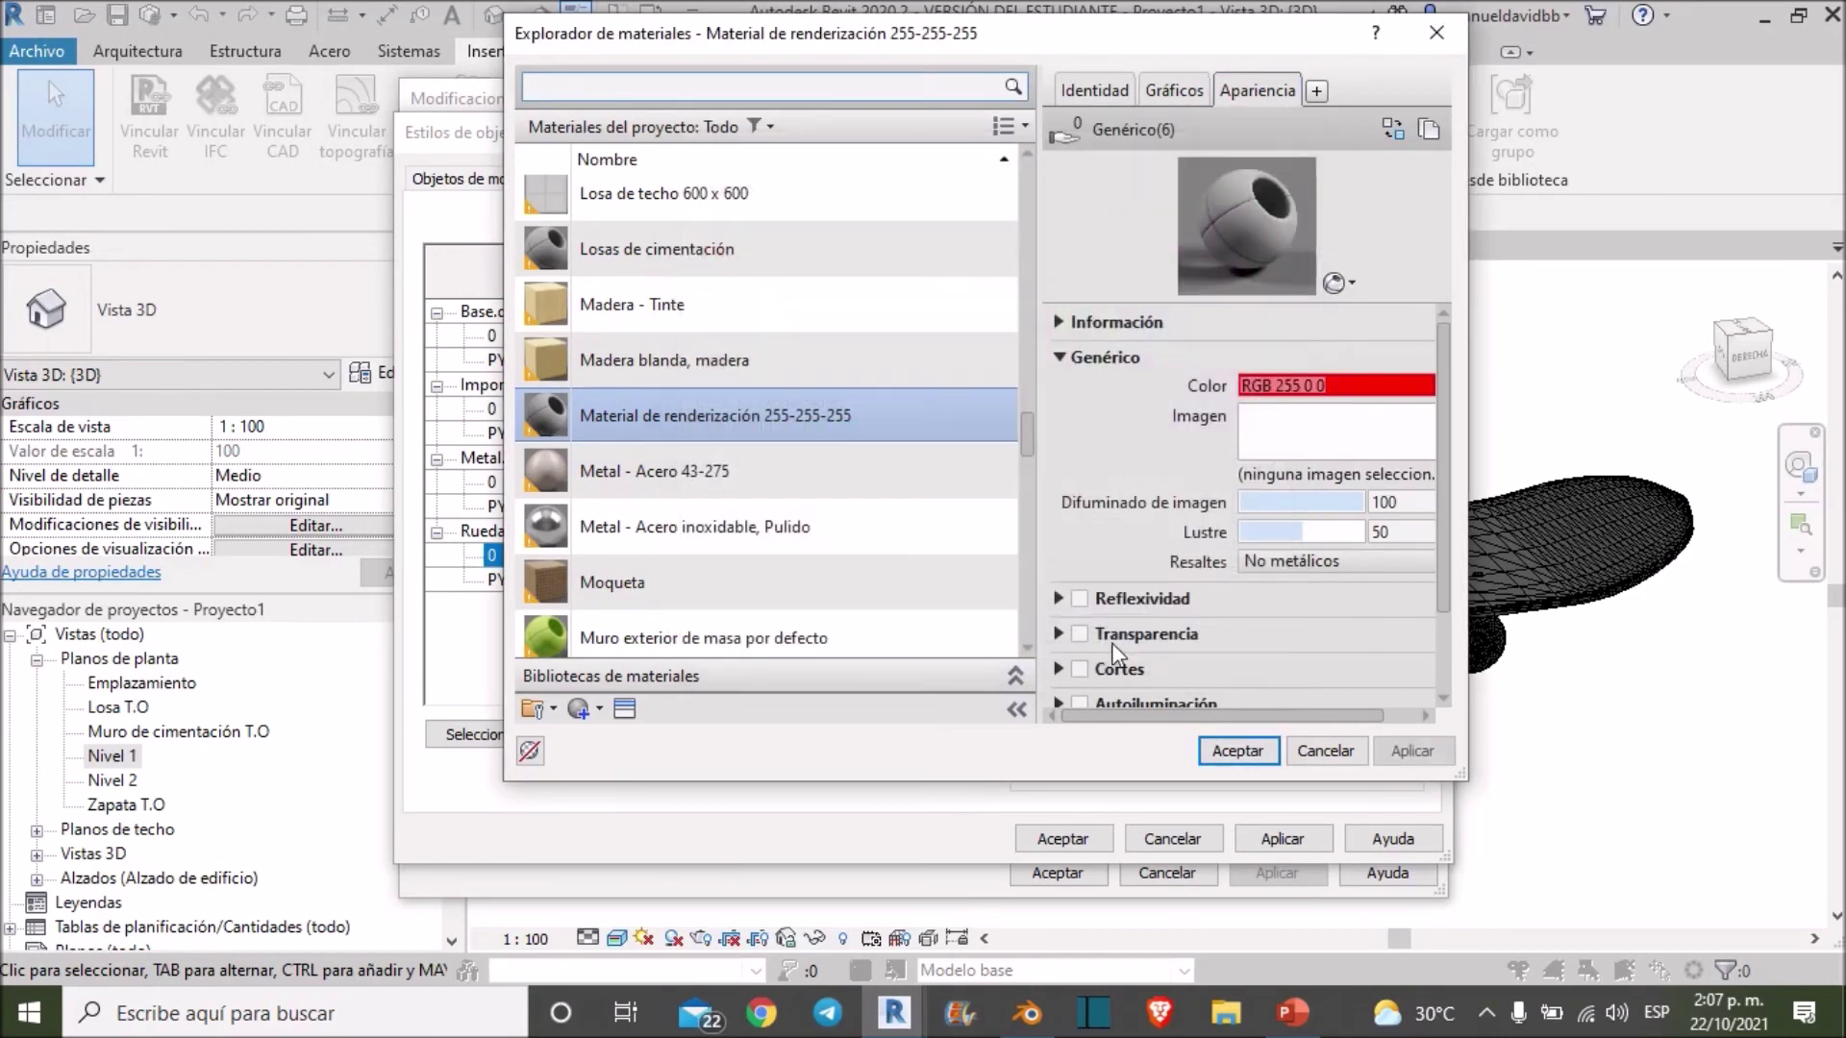
pyautogui.click(1236, 751)
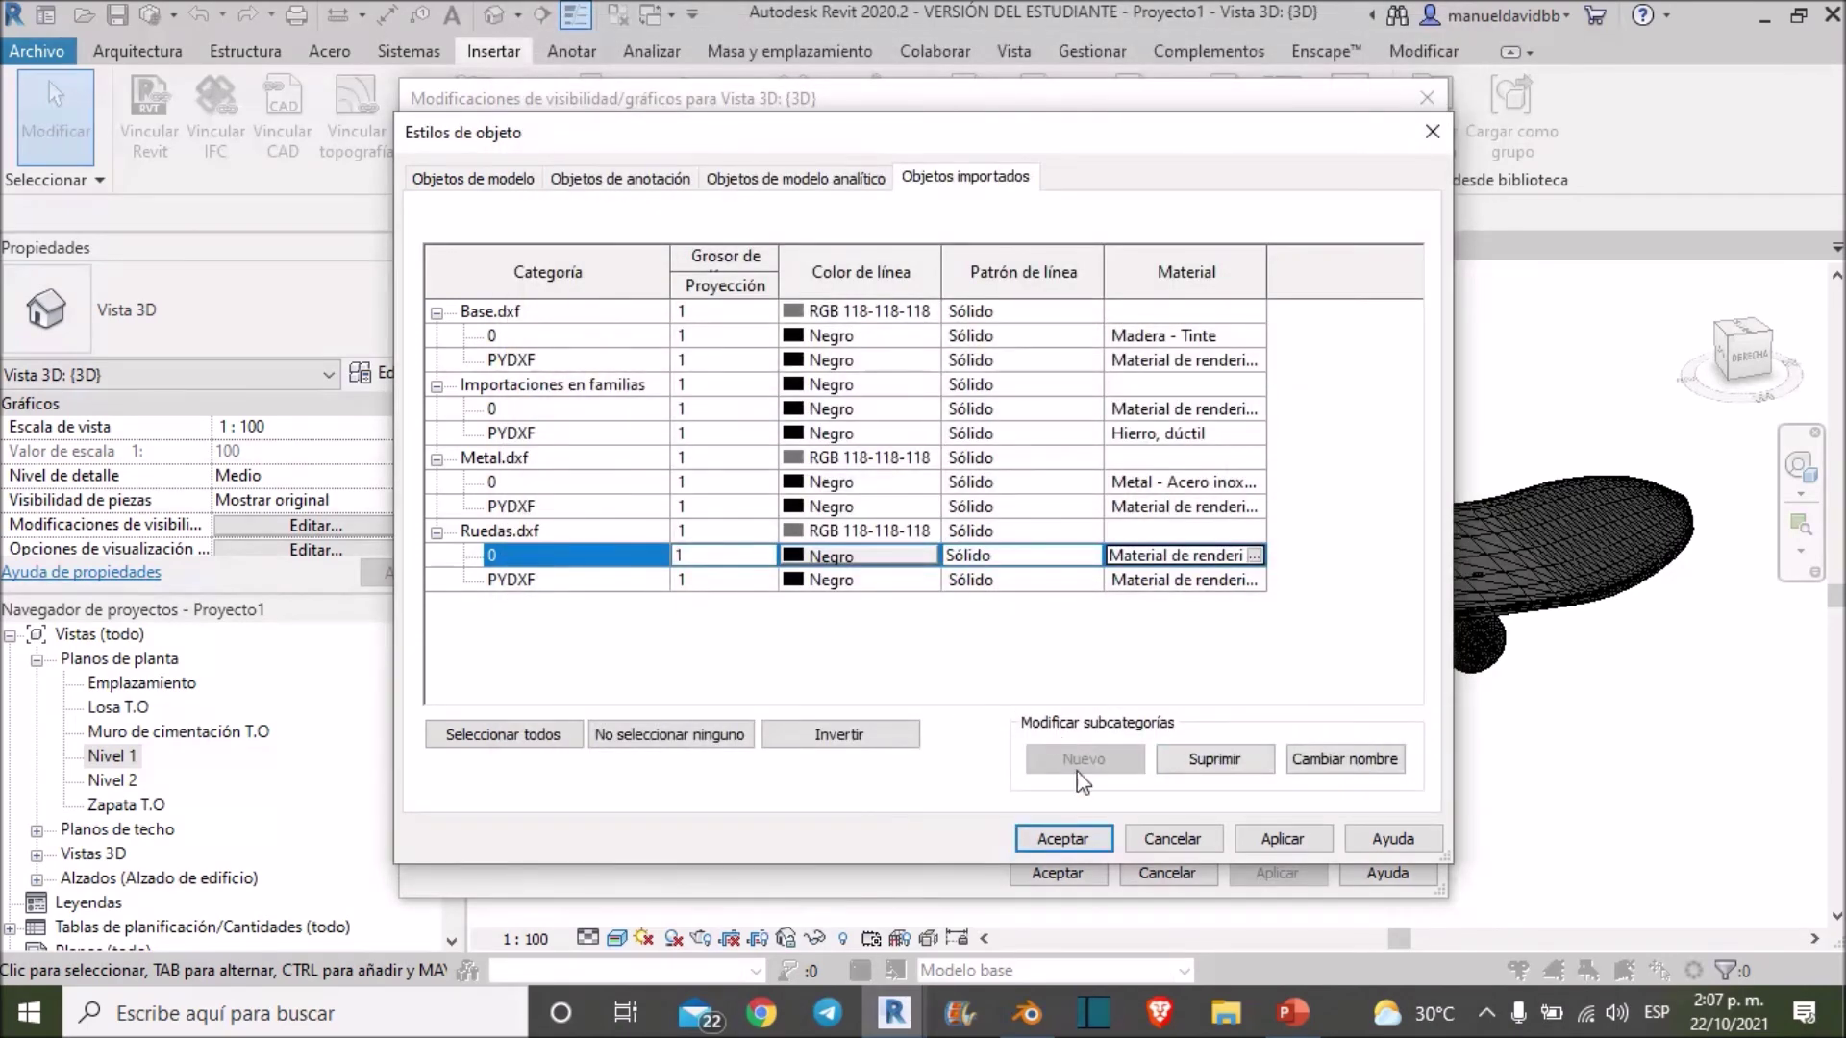
pyautogui.click(1069, 837)
pyautogui.click(1070, 858)
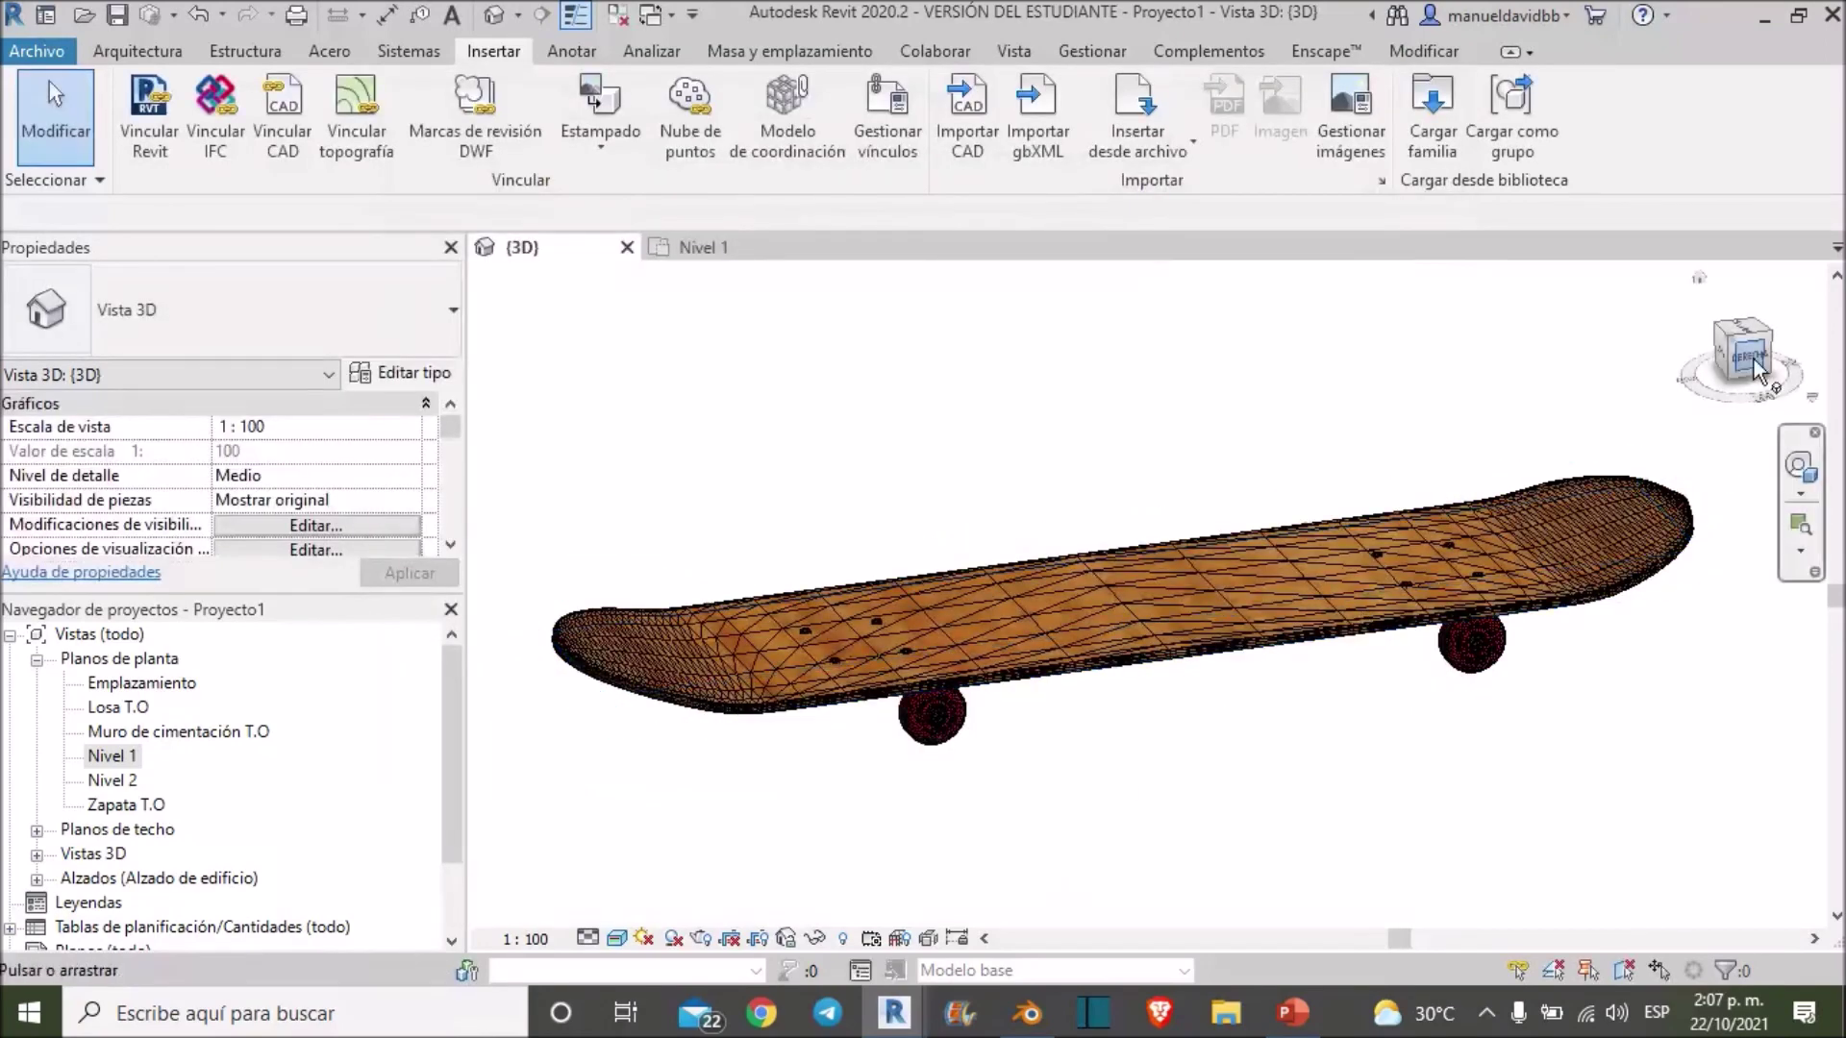
# Step: Orbit and zoom the 3D view to inspect the underside, the wooden deck and the red wheels
pyautogui.moveTo(1743, 348); pyautogui.dragTo(1781, 915)
pyautogui.scroll(5, 1187, 480)
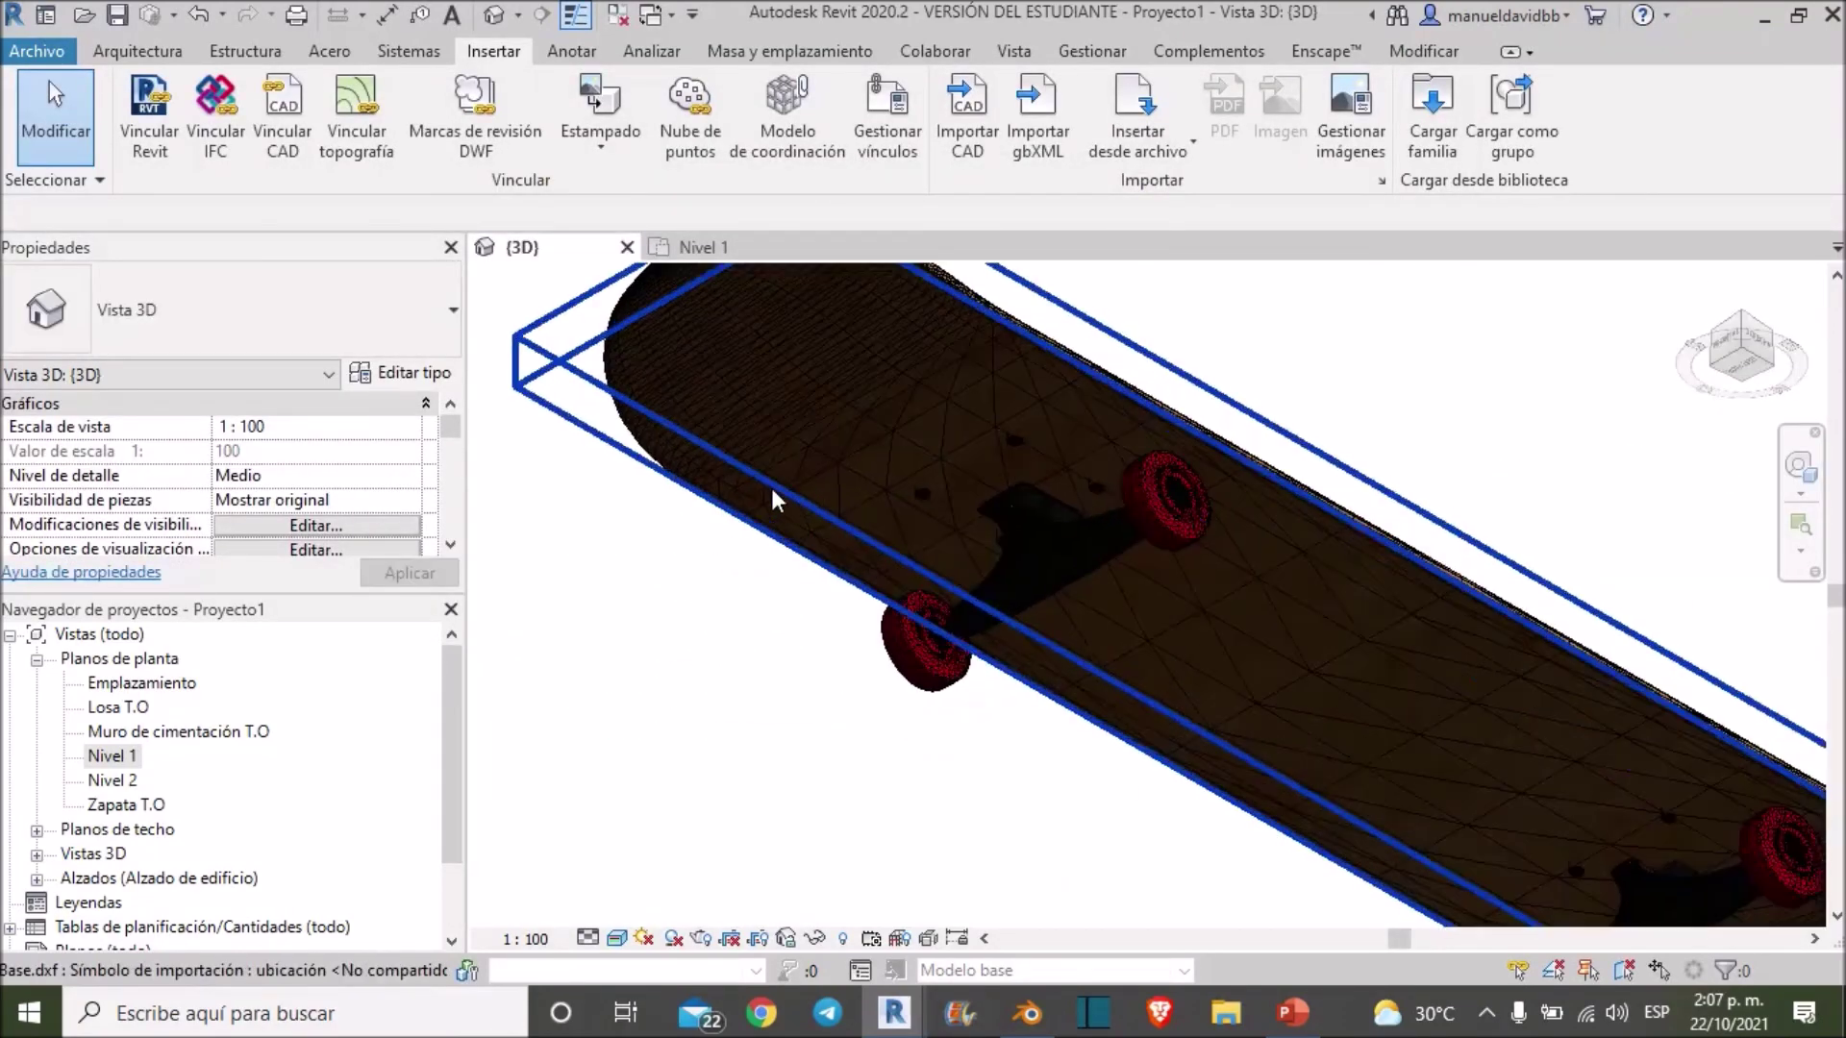
pyautogui.scroll(5, 1156, 500)
pyautogui.scroll(3, 1340, 325)
pyautogui.scroll(-5, 1359, 304)
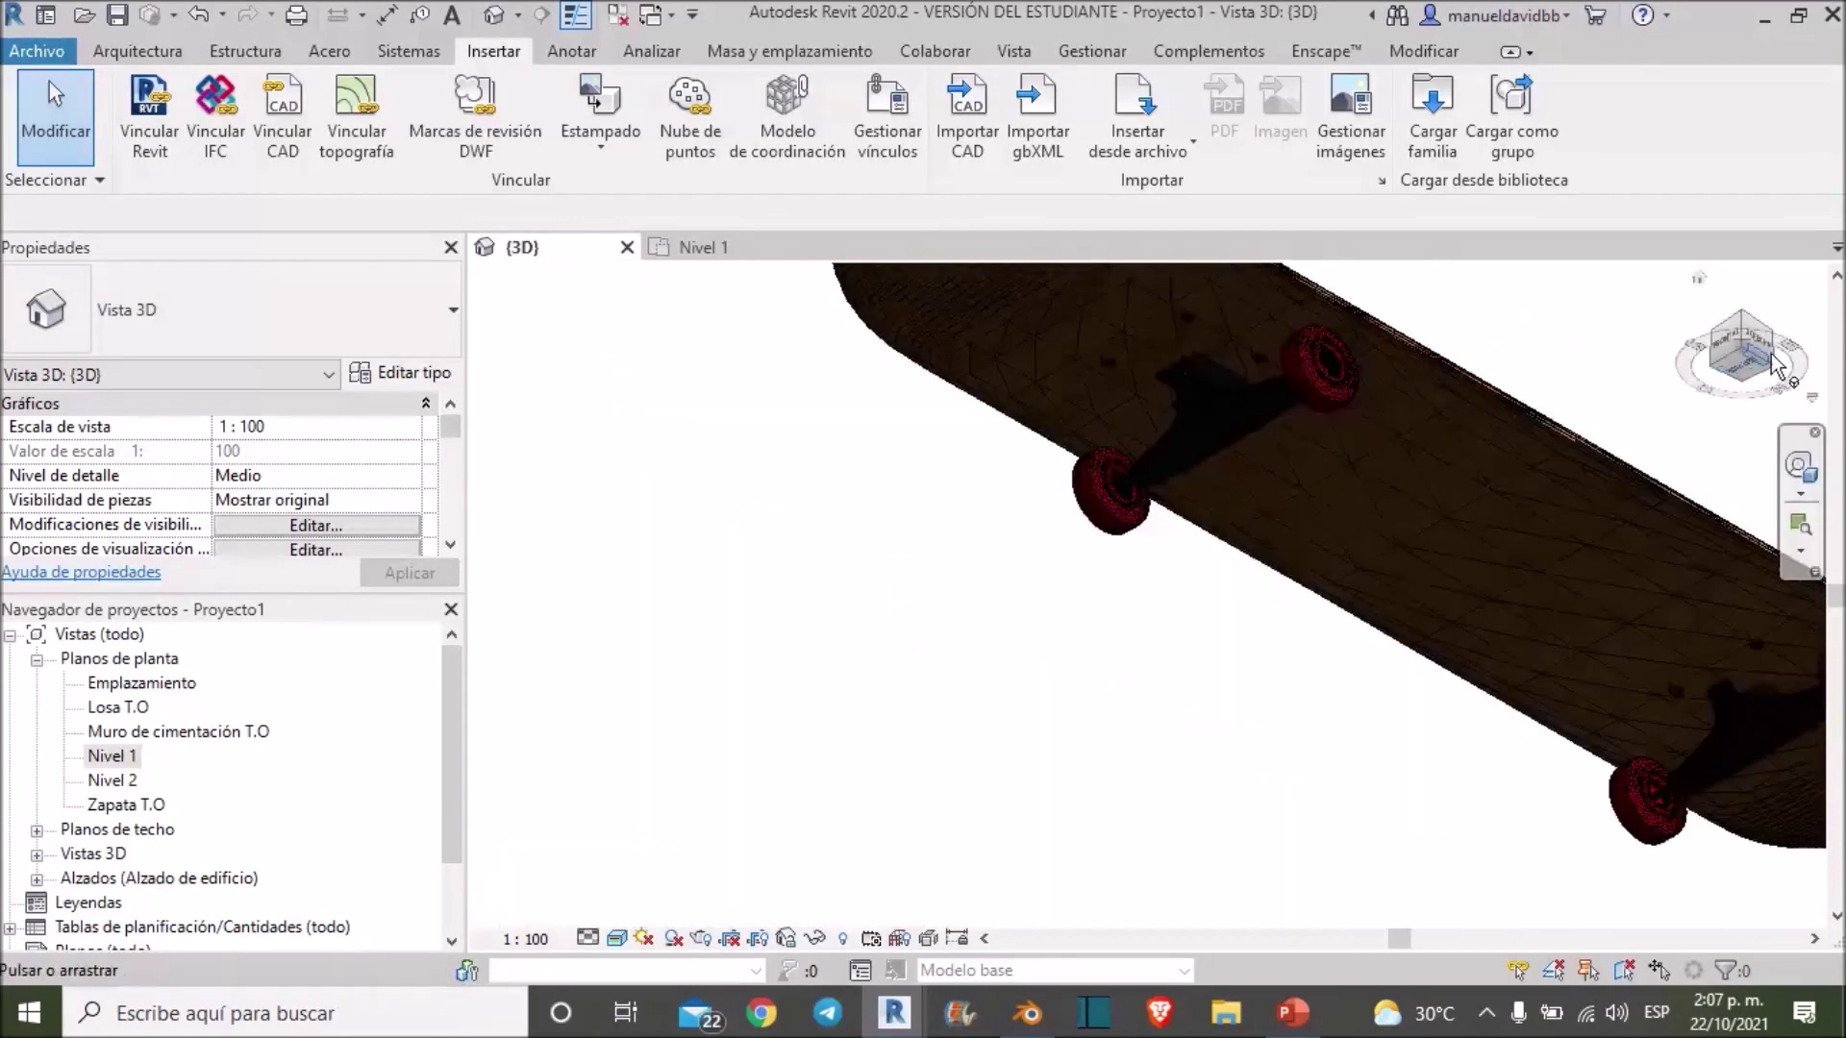
pyautogui.moveTo(1756, 394); pyautogui.dragTo(1278, 804)
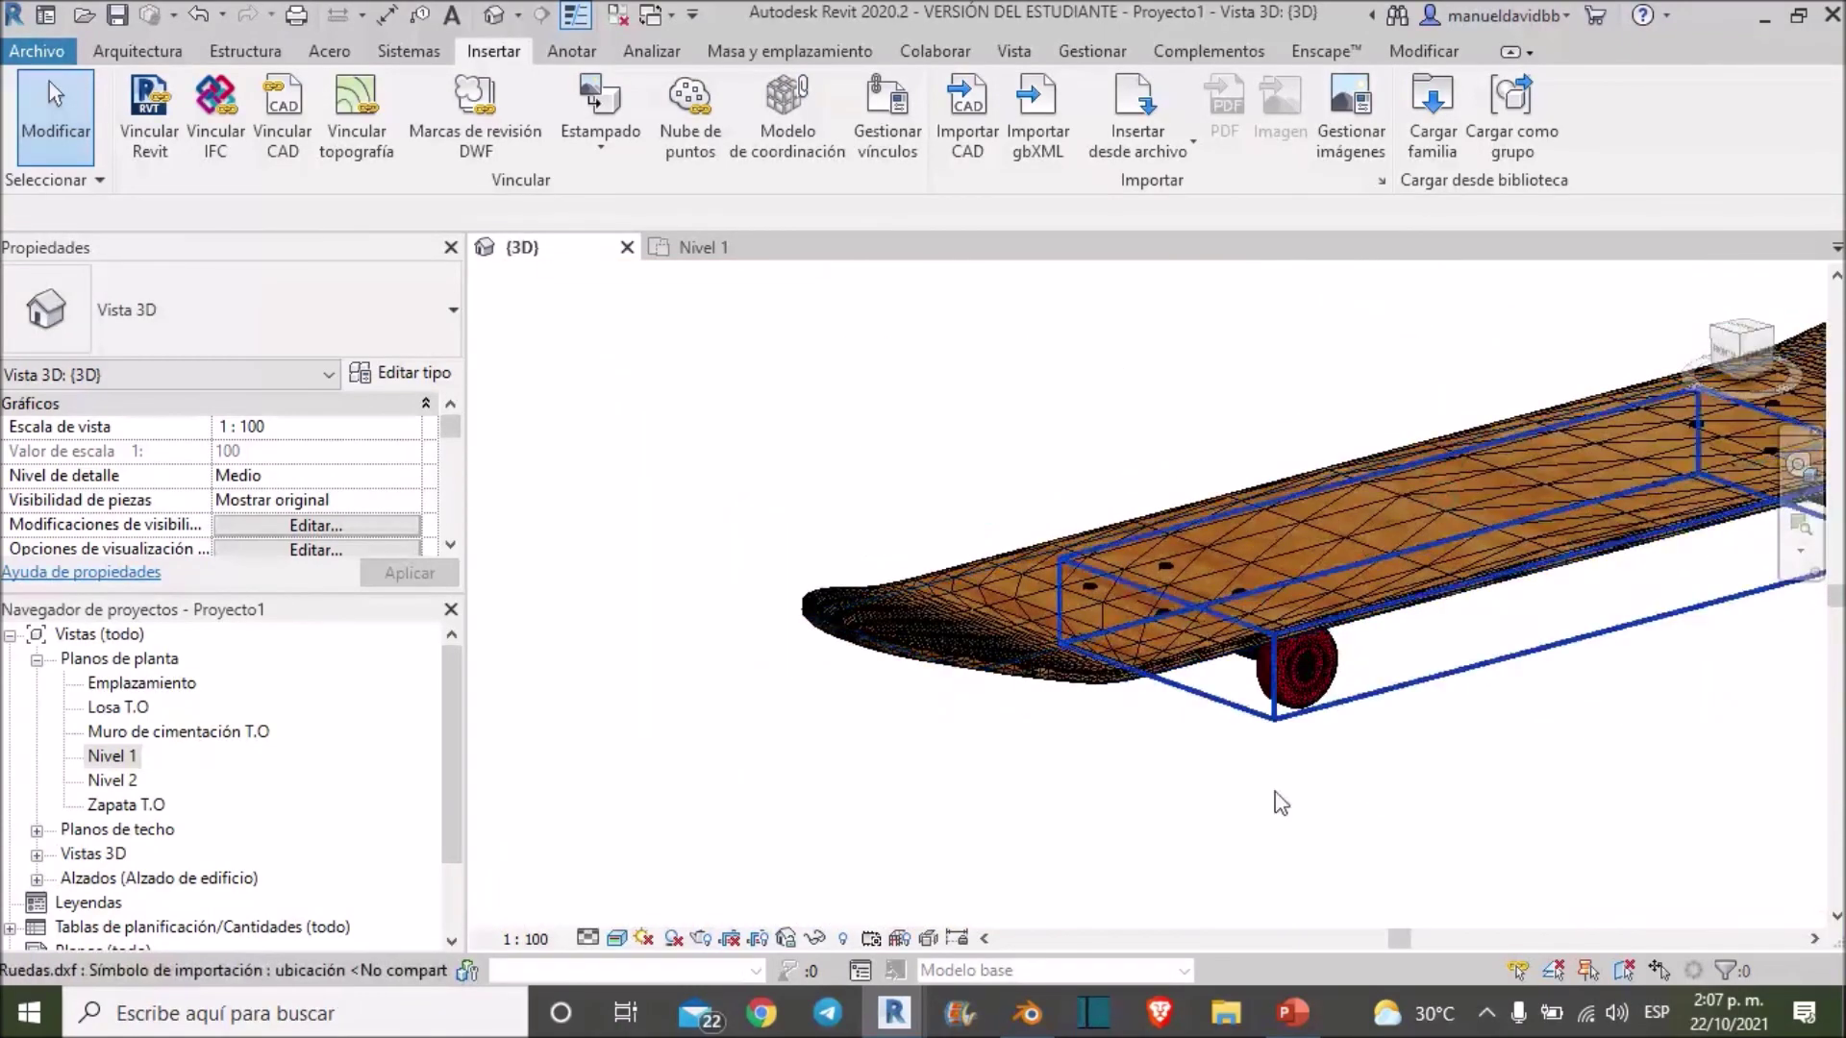
pyautogui.click(1384, 596)
pyautogui.moveTo(1407, 566)
pyautogui.keyDown('shift'); pyautogui.mouseDown(button='middle')
pyautogui.moveTo(1204, 419)
pyautogui.moveTo(1074, 560)
pyautogui.mouseUp(button='middle'); pyautogui.keyUp('shift')
pyautogui.scroll(-4, 1275, 475)
pyautogui.press('Escape')
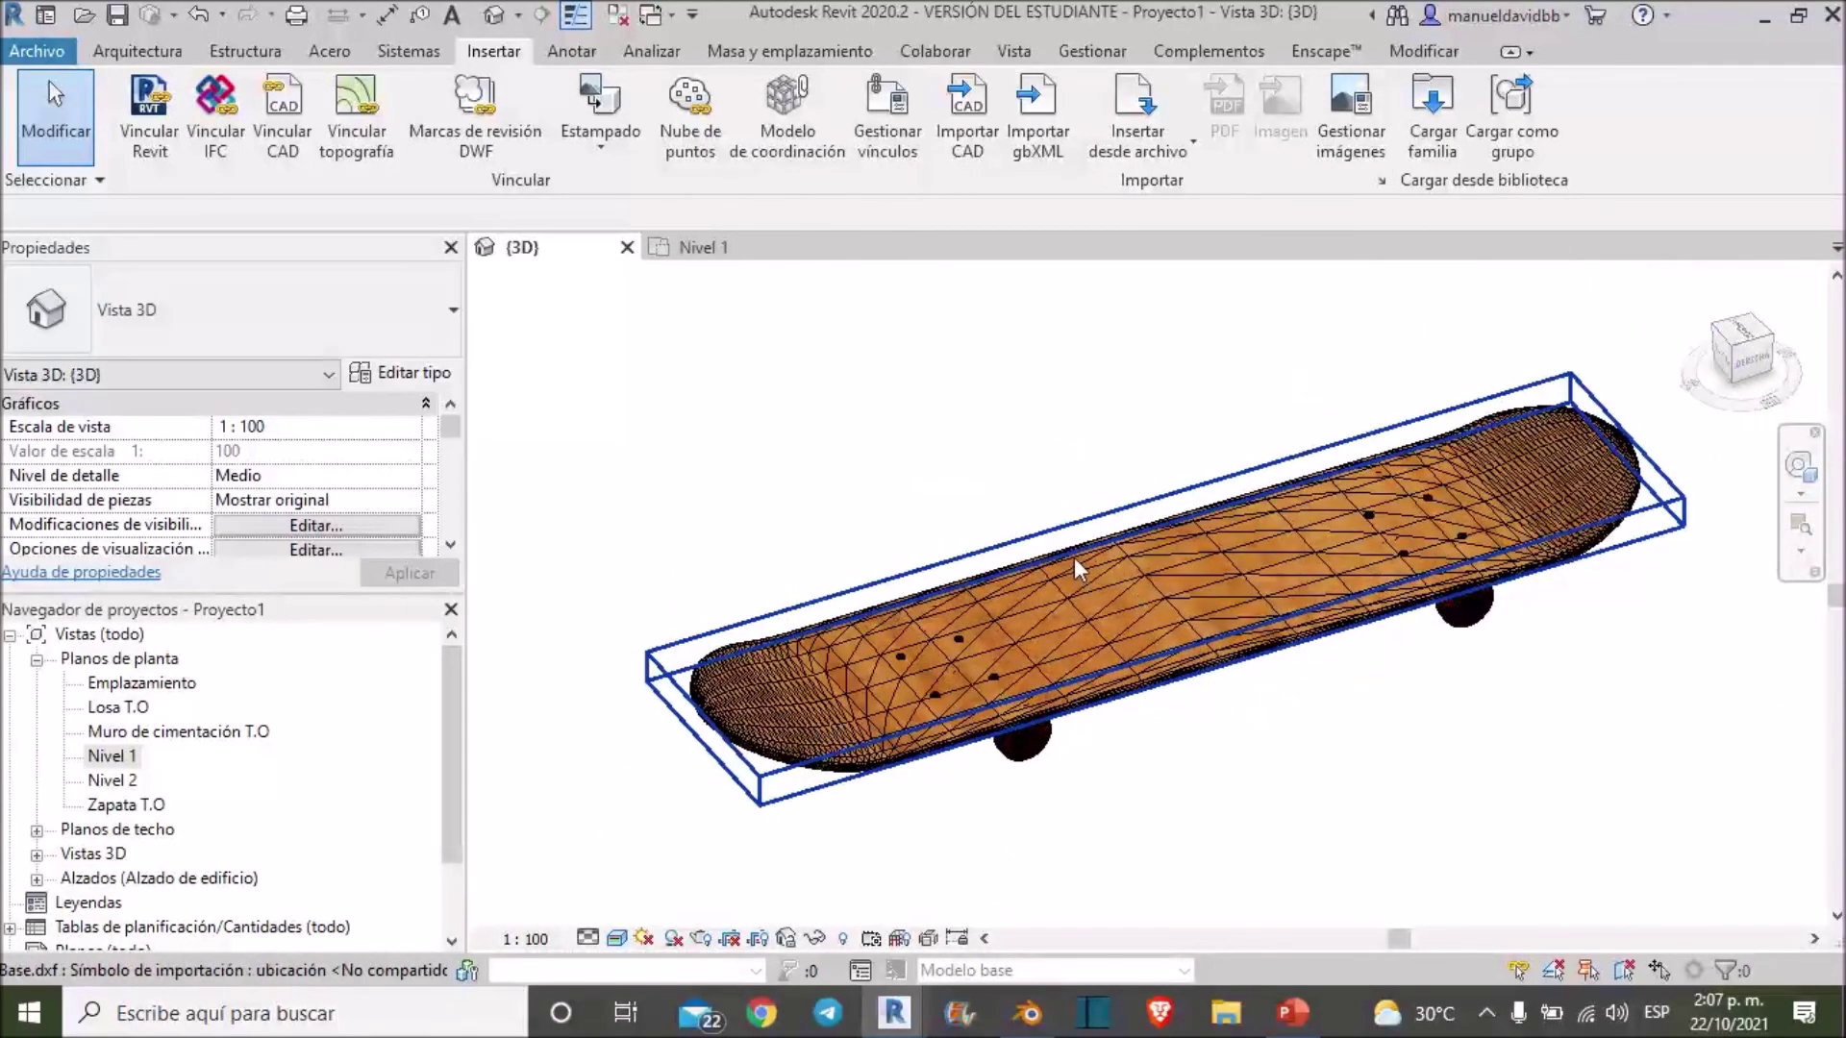